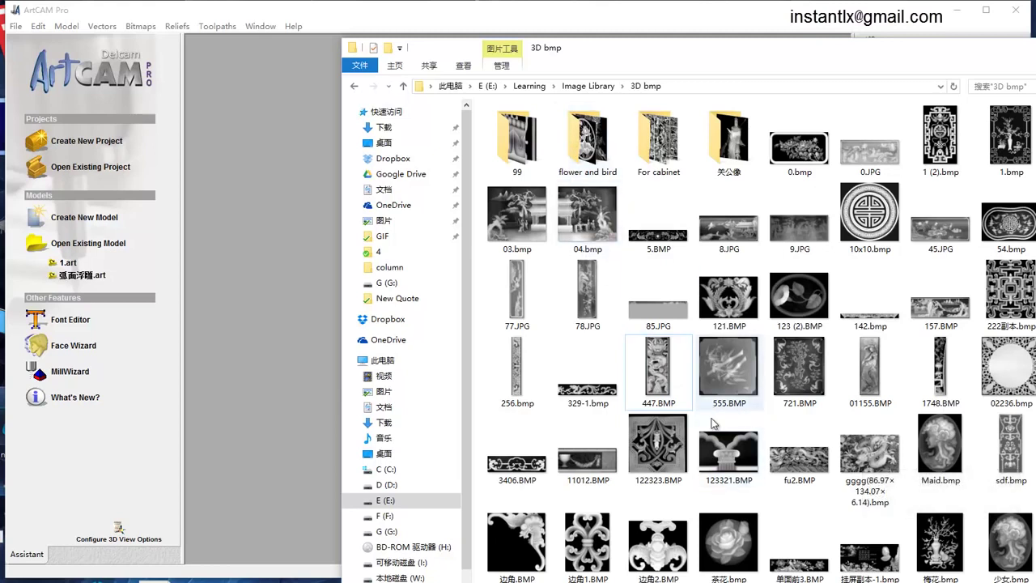
# Load 447.BMP as a new model sized by image size, 200 mm wide with a Z height of 20 mm
pyautogui.click(672, 380)
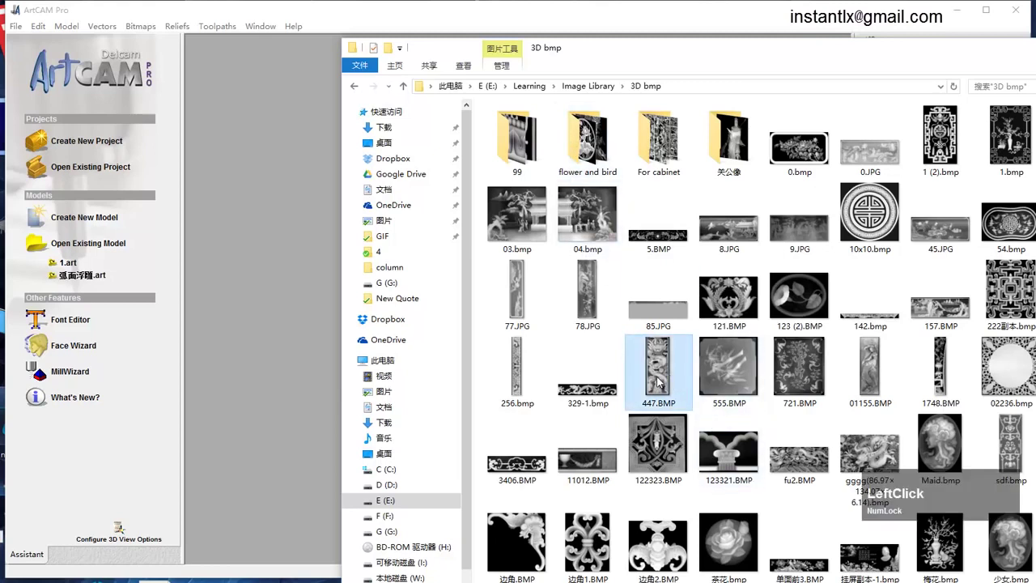
pyautogui.moveTo(657, 382); pyautogui.dragTo(285, 326)
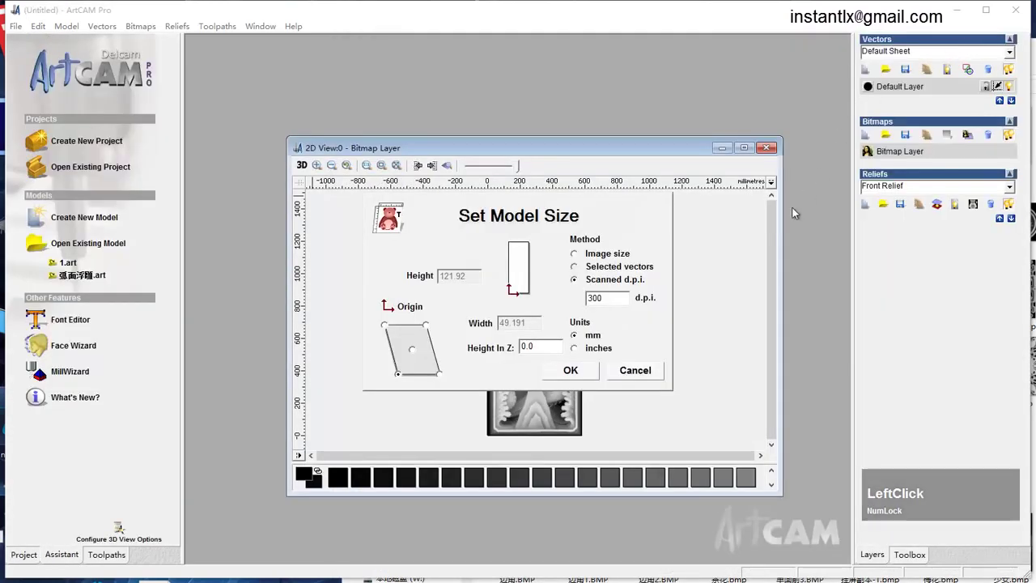
pyautogui.click(575, 254)
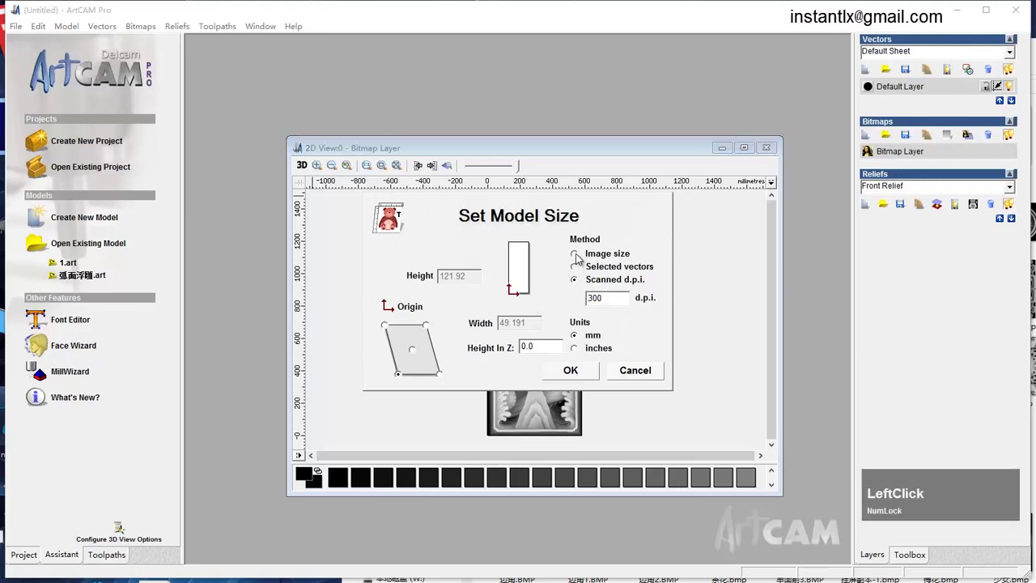
pyautogui.moveTo(535, 322); pyautogui.dragTo(452, 321)
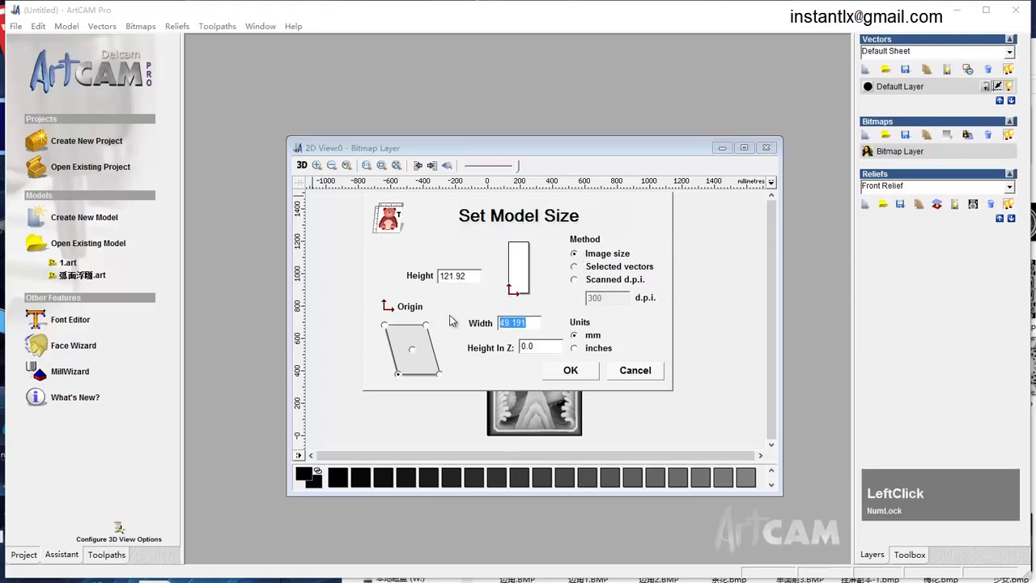
pyautogui.write('200')
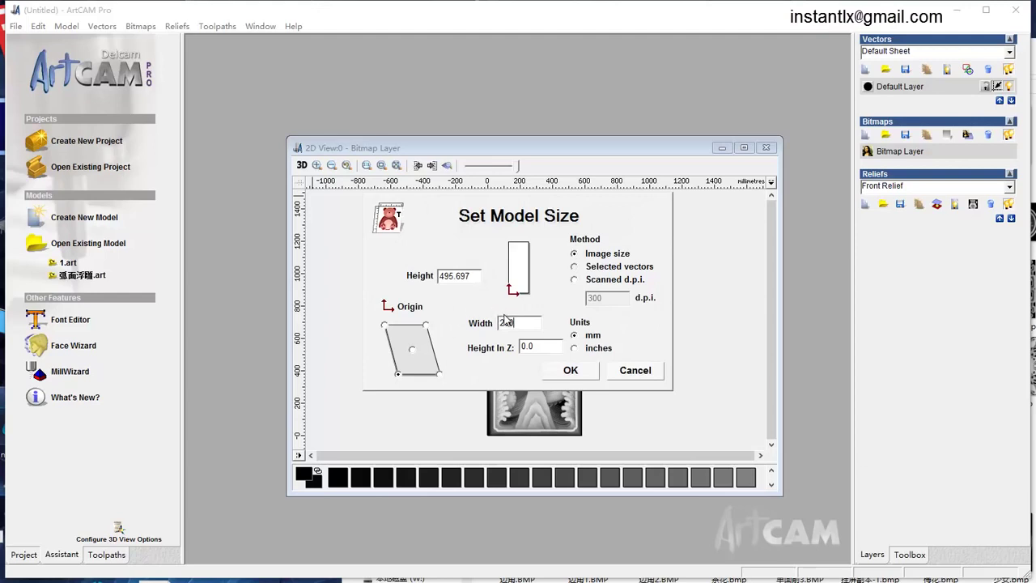
pyautogui.click(563, 344)
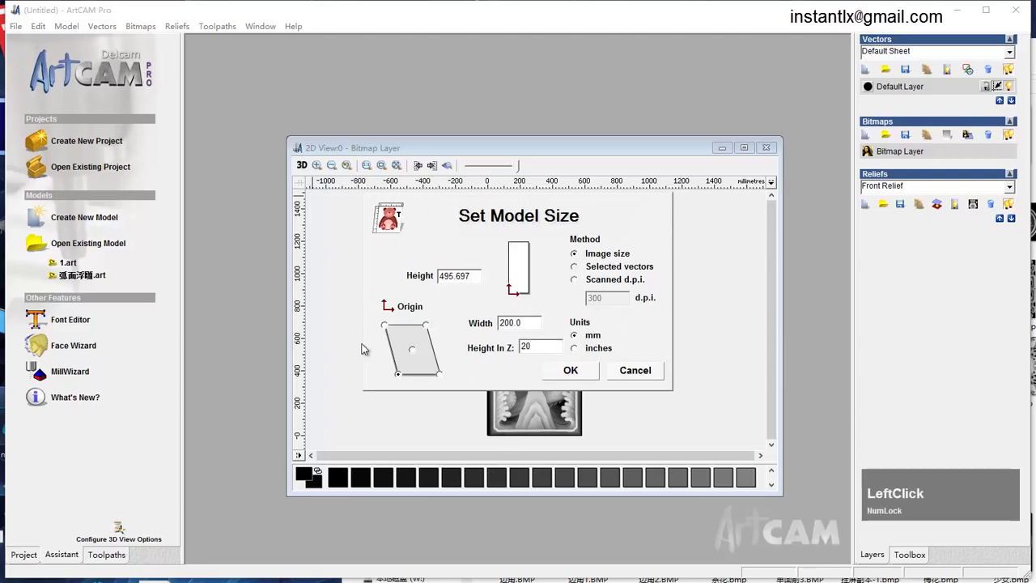
pyautogui.click(570, 370)
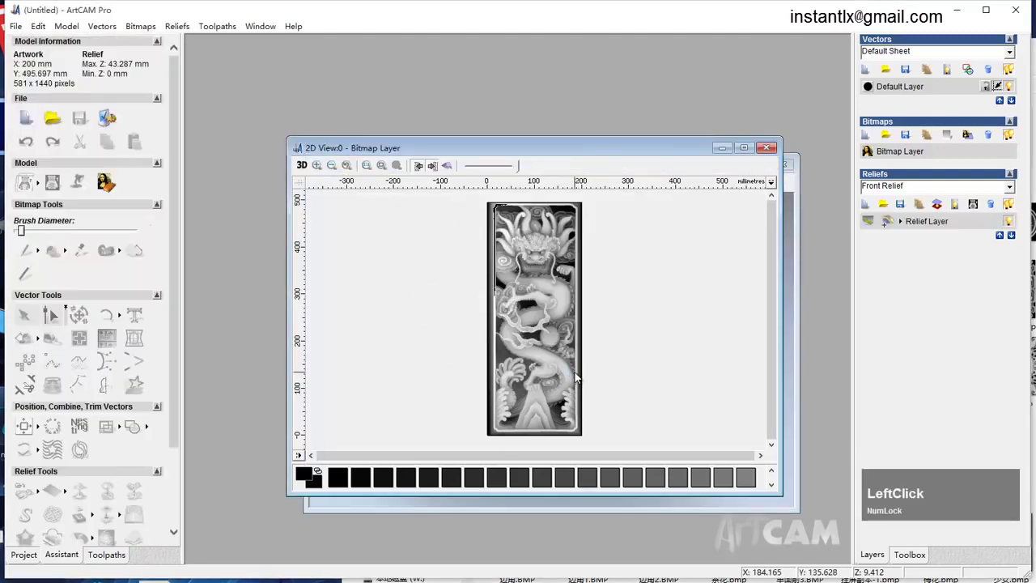
# Examine the dragon relief's surface detail and edges in an enlarged 3D view from several angles
pyautogui.click(747, 151)
pyautogui.scroll(-2, 528, 258)
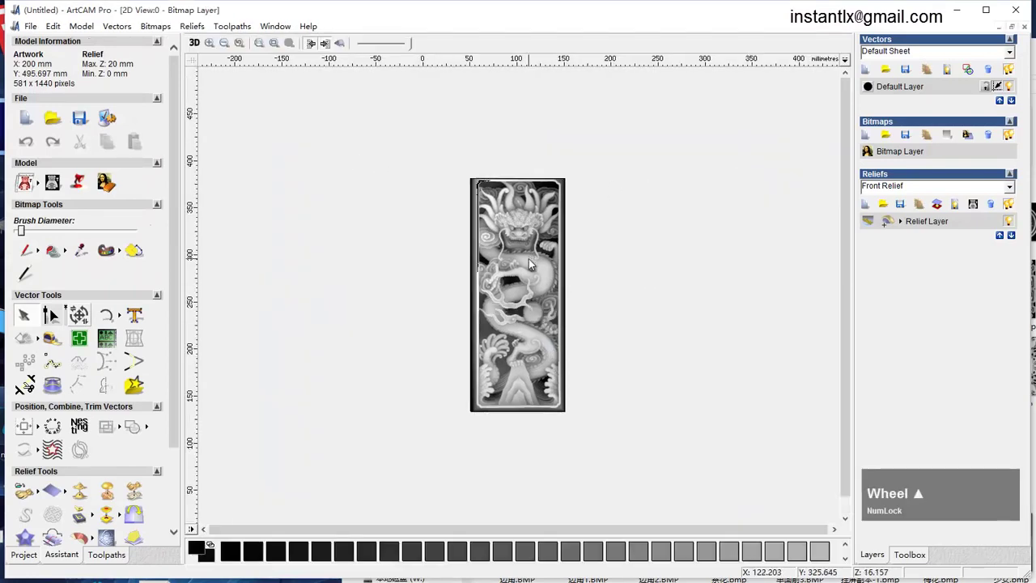
pyautogui.scroll(2, 528, 259)
pyautogui.scroll(-1, 528, 258)
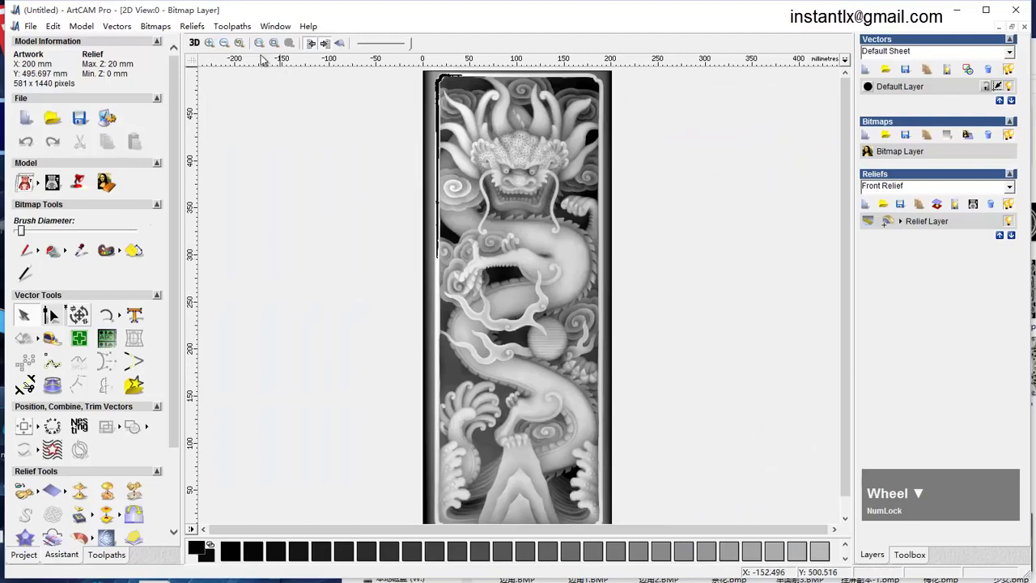
pyautogui.click(193, 44)
pyautogui.moveTo(701, 391); pyautogui.dragTo(576, 486, button='middle')
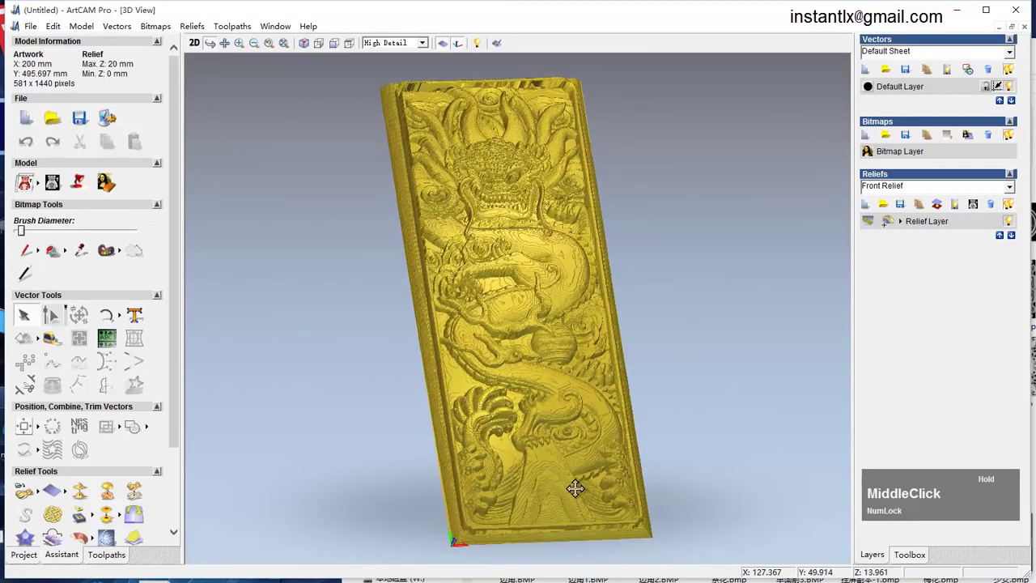
pyautogui.scroll(2, 496, 240)
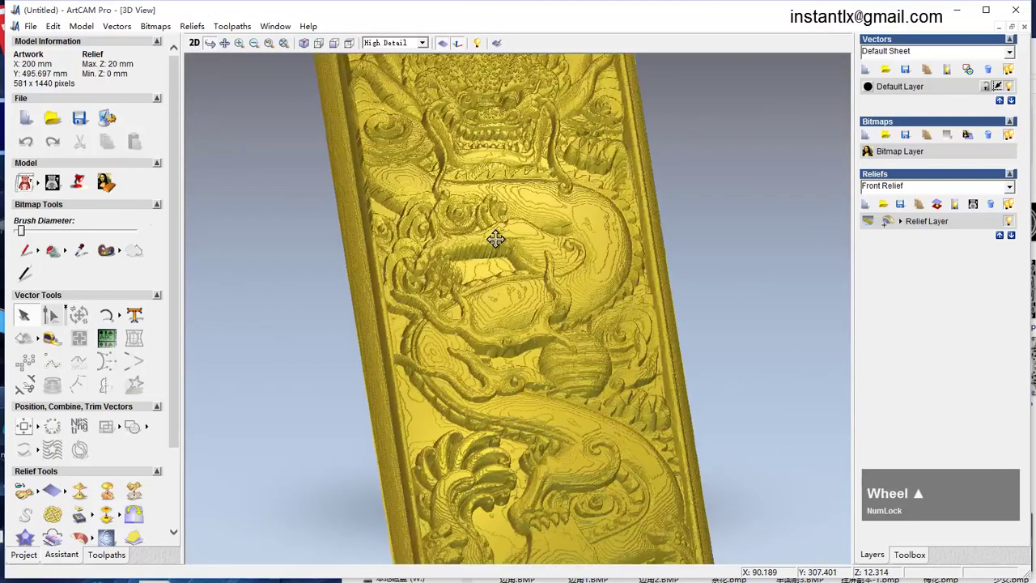
pyautogui.scroll(4, 493, 279)
pyautogui.moveTo(546, 305); pyautogui.dragTo(590, 221, button='middle')
pyautogui.scroll(-4, 589, 237)
pyautogui.moveTo(590, 289); pyautogui.dragTo(567, 260, button='middle')
pyautogui.scroll(-3, 468, 264)
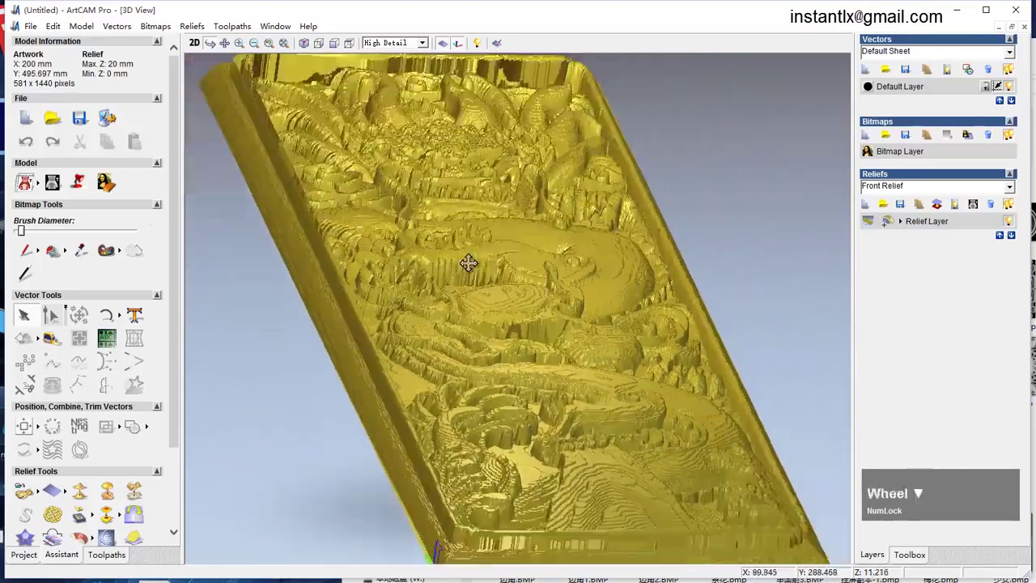
pyautogui.moveTo(464, 266); pyautogui.dragTo(397, 296, button='middle')
pyautogui.scroll(-3, 495, 250)
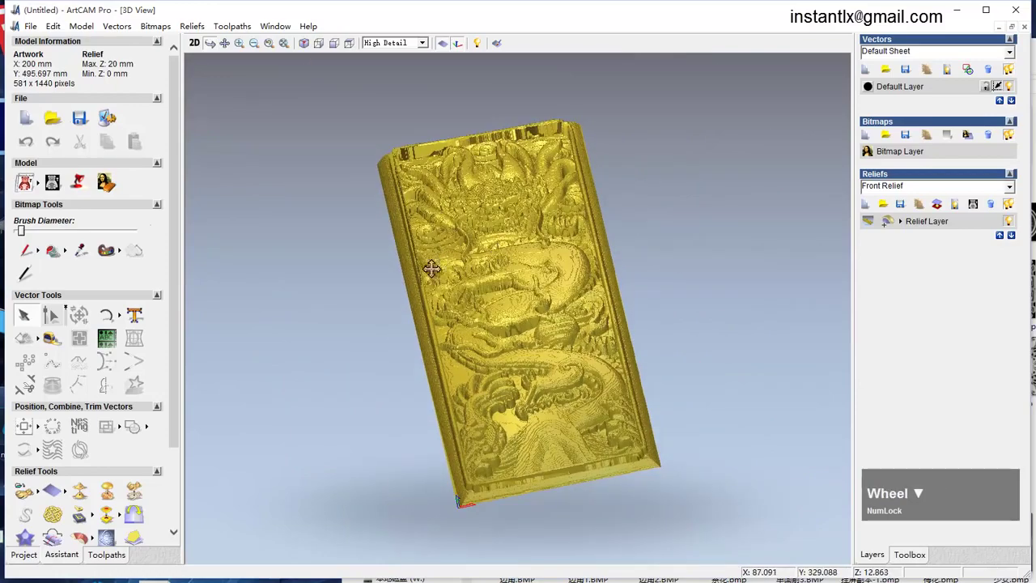
# Smooth the whole relief layer with 3 smoothing passes and check the dragon's surface in 3D
pyautogui.click(79, 491)
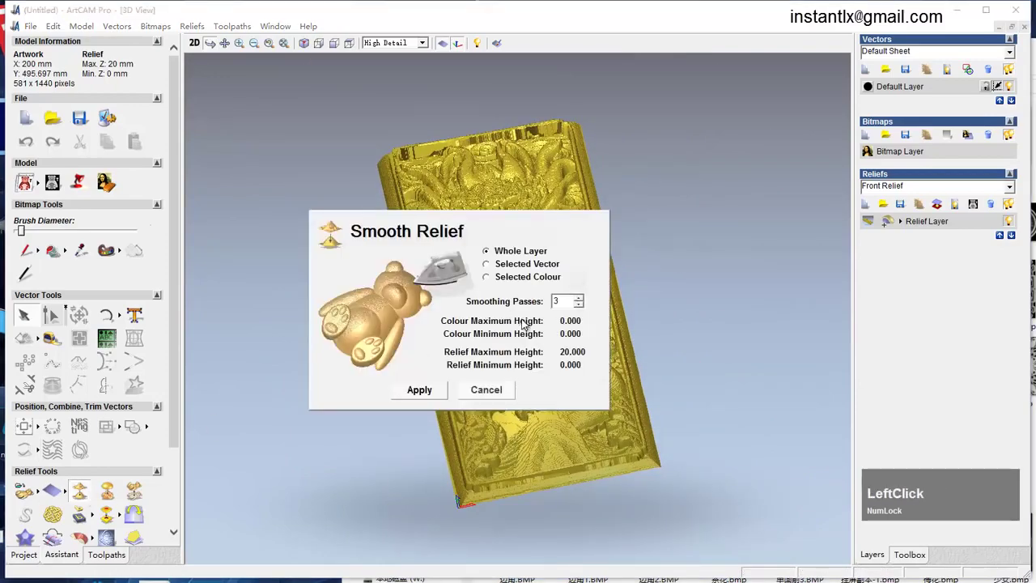
pyautogui.click(417, 390)
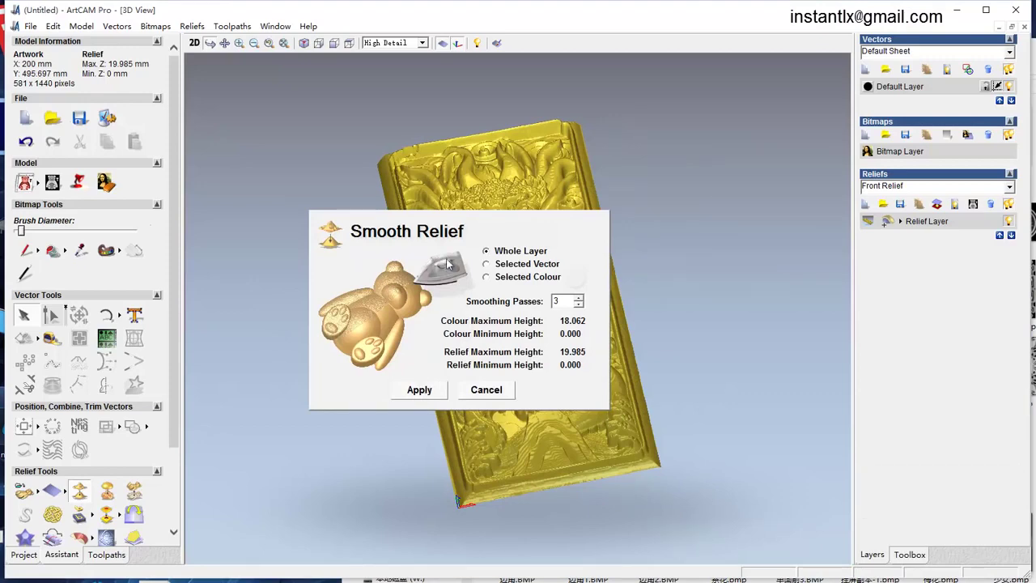
pyautogui.moveTo(464, 226); pyautogui.dragTo(886, 196)
pyautogui.moveTo(513, 324); pyautogui.dragTo(516, 298, button='middle')
pyautogui.scroll(2, 516, 299)
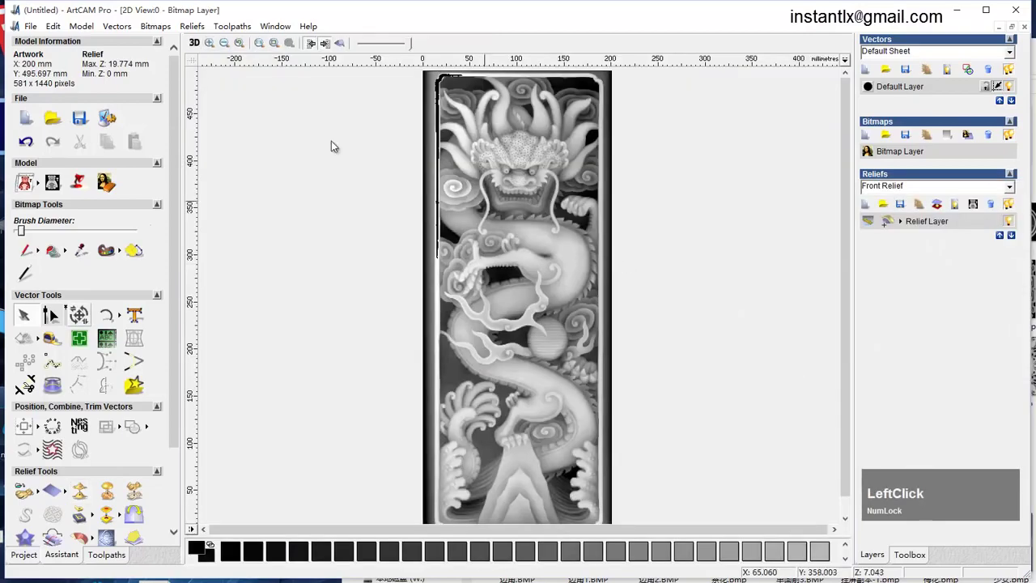
pyautogui.click(193, 44)
pyautogui.scroll(2, 507, 185)
pyautogui.moveTo(506, 185); pyautogui.dragTo(490, 169, button='middle')
pyautogui.scroll(-2, 526, 127)
pyautogui.moveTo(527, 128); pyautogui.dragTo(519, 162, button='middle')
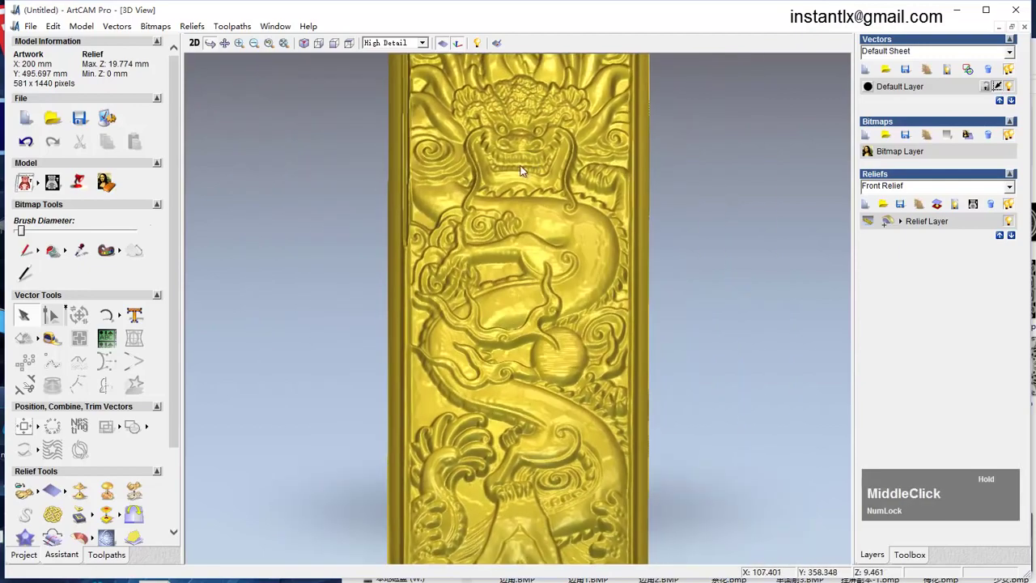
# Add a new relief layer, place it below the existing Relief Layer, and name it "curved surface"
pyautogui.click(193, 43)
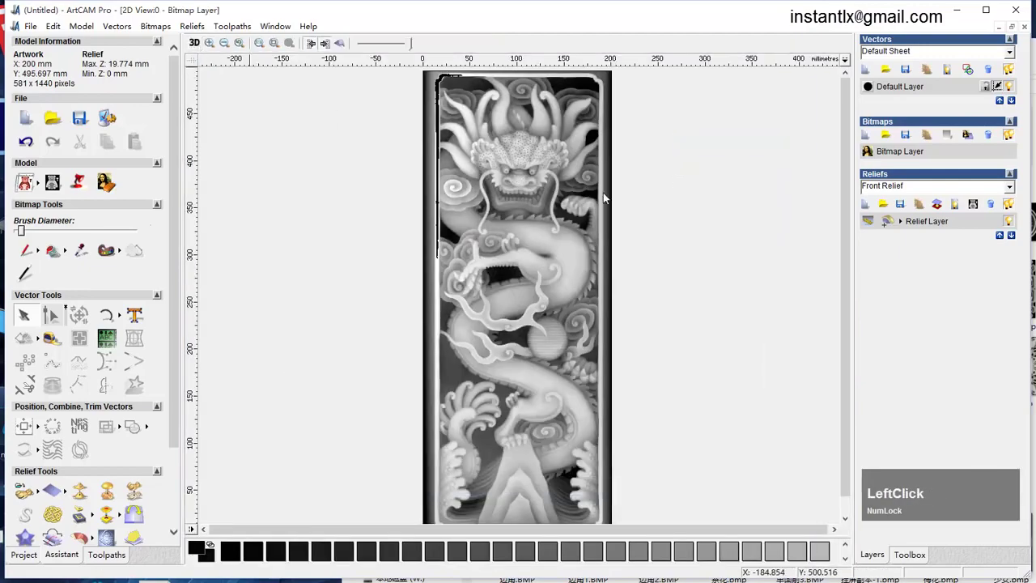
pyautogui.click(864, 205)
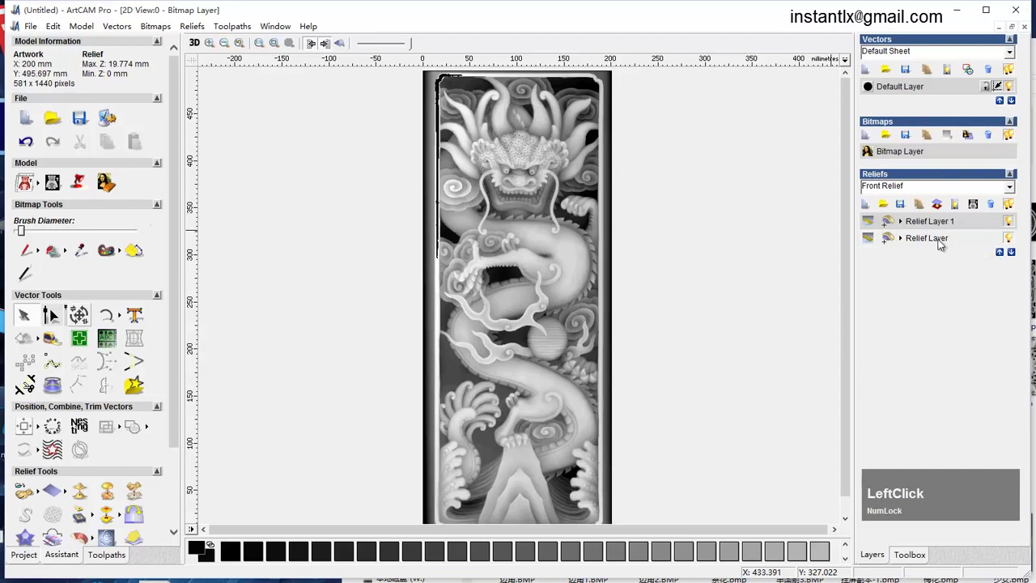
pyautogui.click(1011, 252)
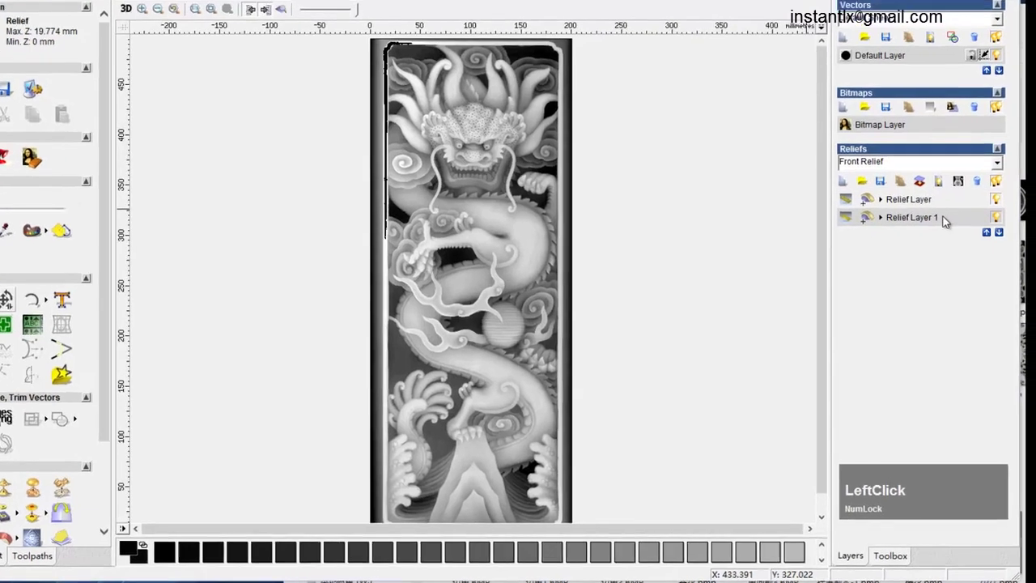
pyautogui.doubleClick(960, 238)
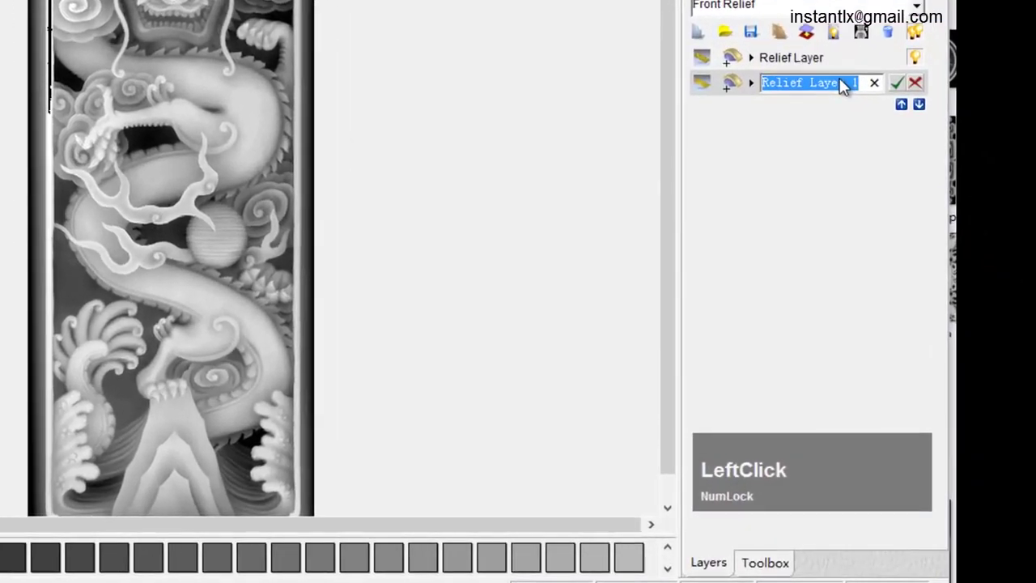
pyautogui.write('curved ')
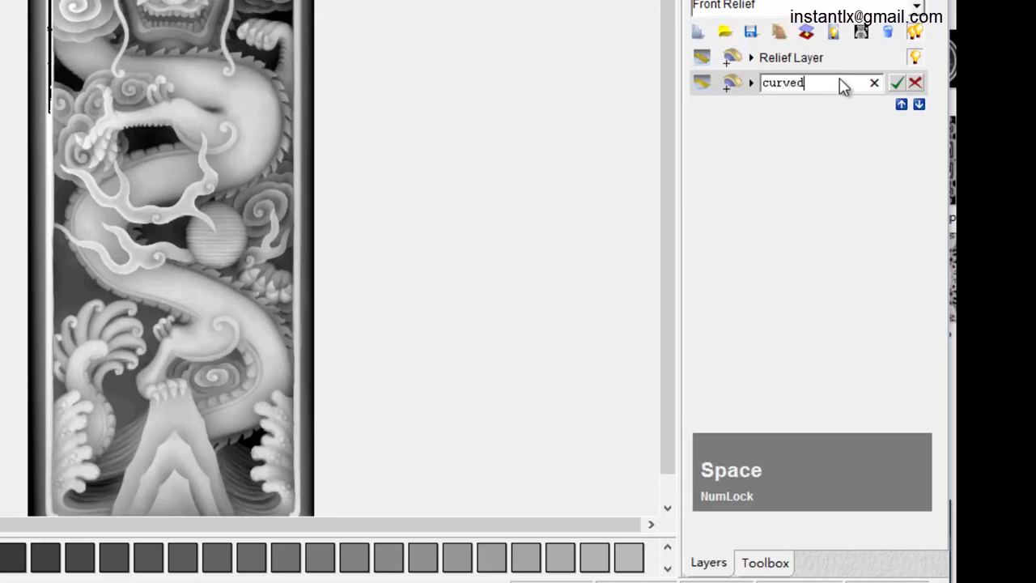
pyautogui.write('su')
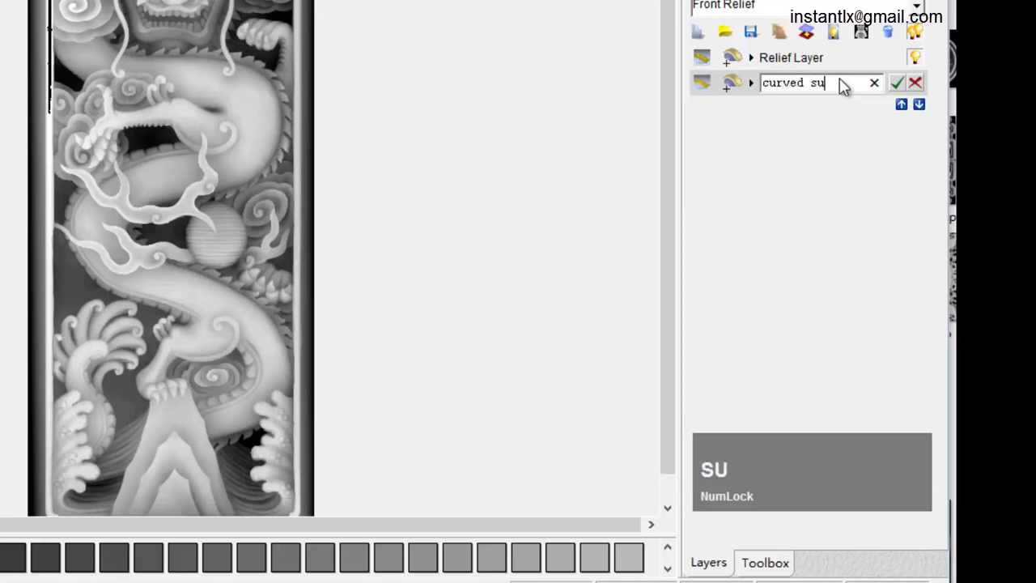
pyautogui.write('rface')
pyautogui.press('Return')
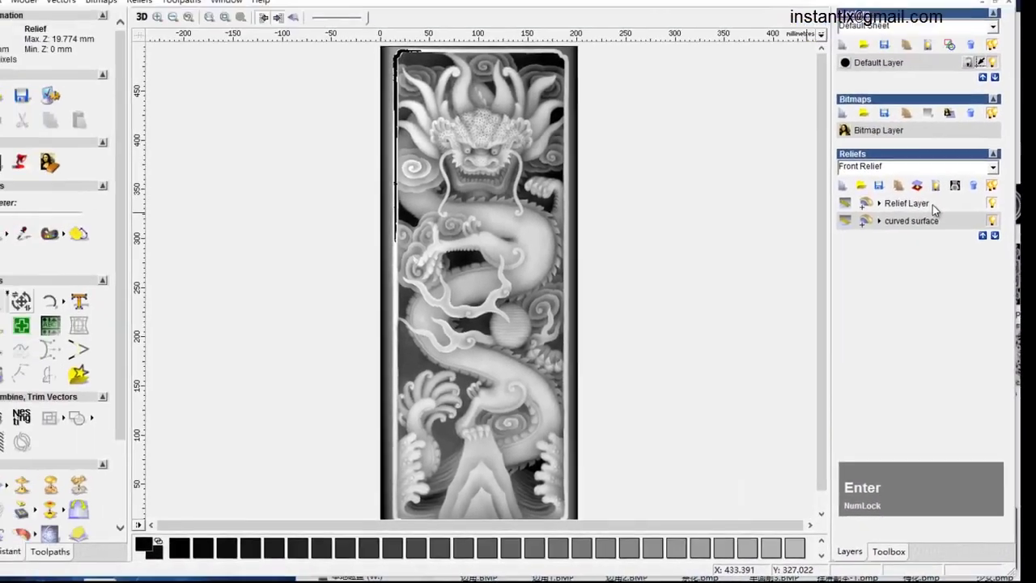
pyautogui.click(689, 226)
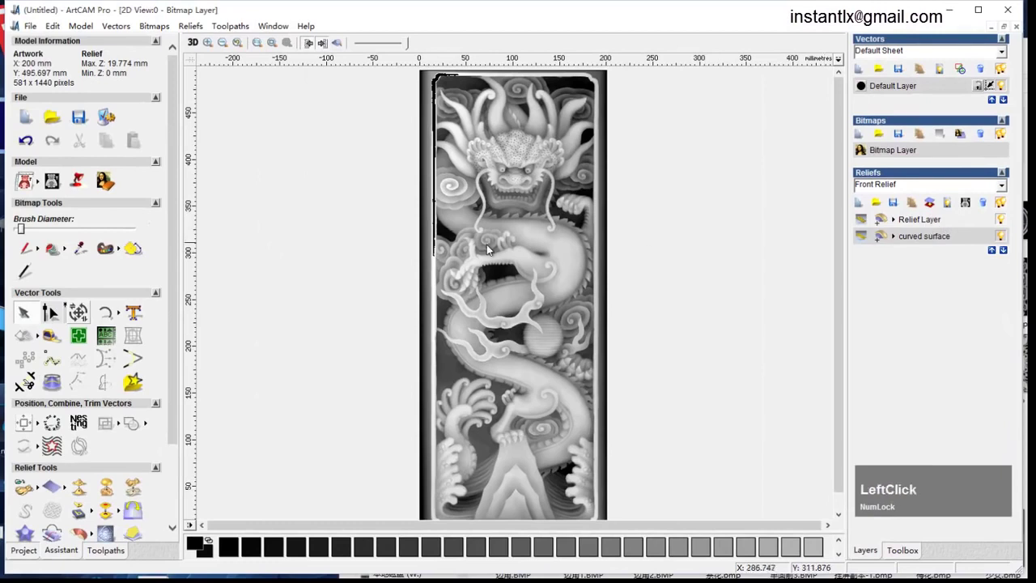
# Draw a start-end-point arc about 256 mm wide and 81 mm high across the middle of the dragon image
pyautogui.click(109, 314)
pyautogui.click(402, 331)
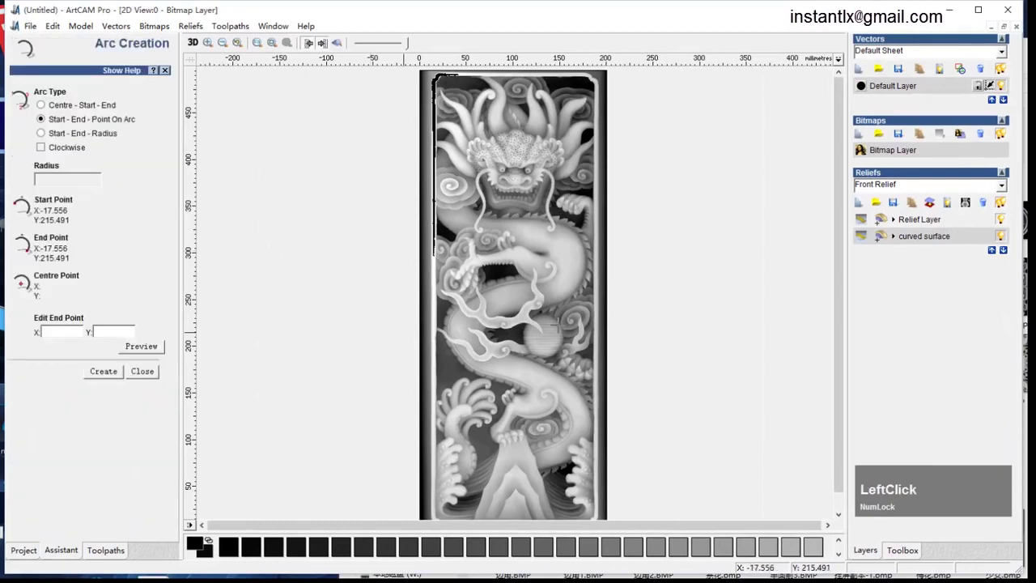
pyautogui.click(642, 332)
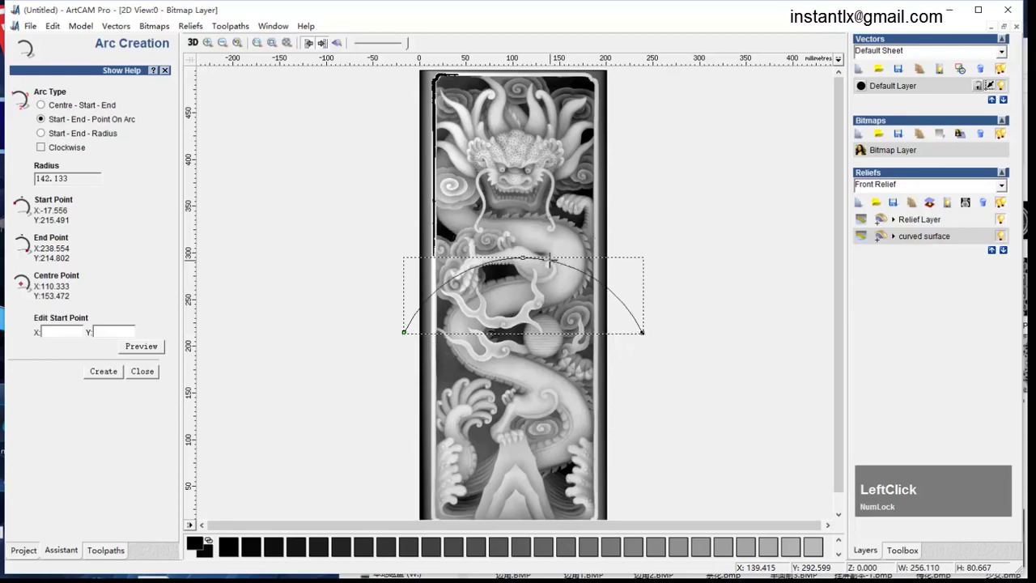
pyautogui.rightClick(551, 267)
# Align the arc's two end nodes so they lie level with each other
pyautogui.click(50, 312)
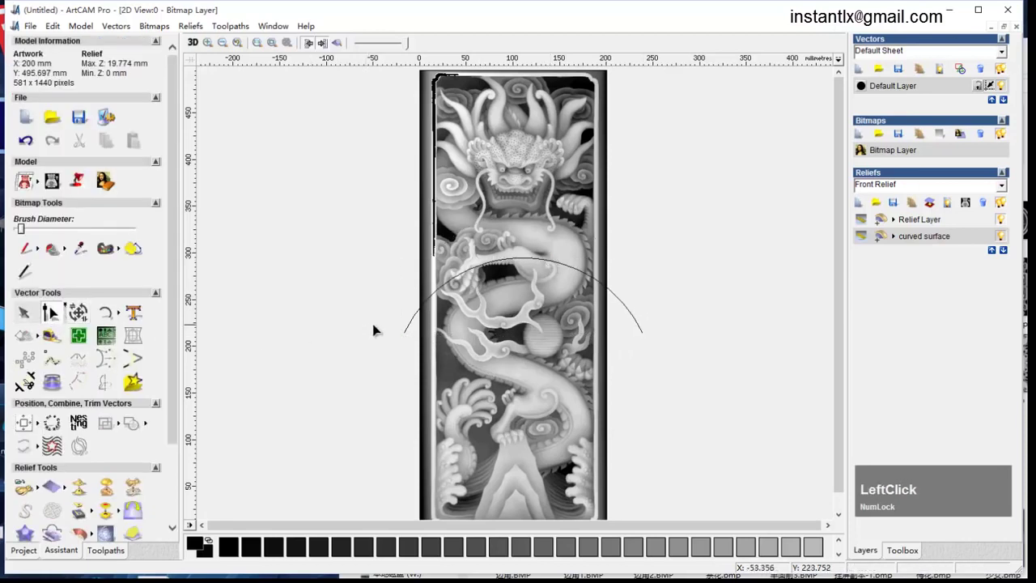
pyautogui.moveTo(377, 324); pyautogui.dragTo(645, 336)
pyautogui.rightClick(644, 338)
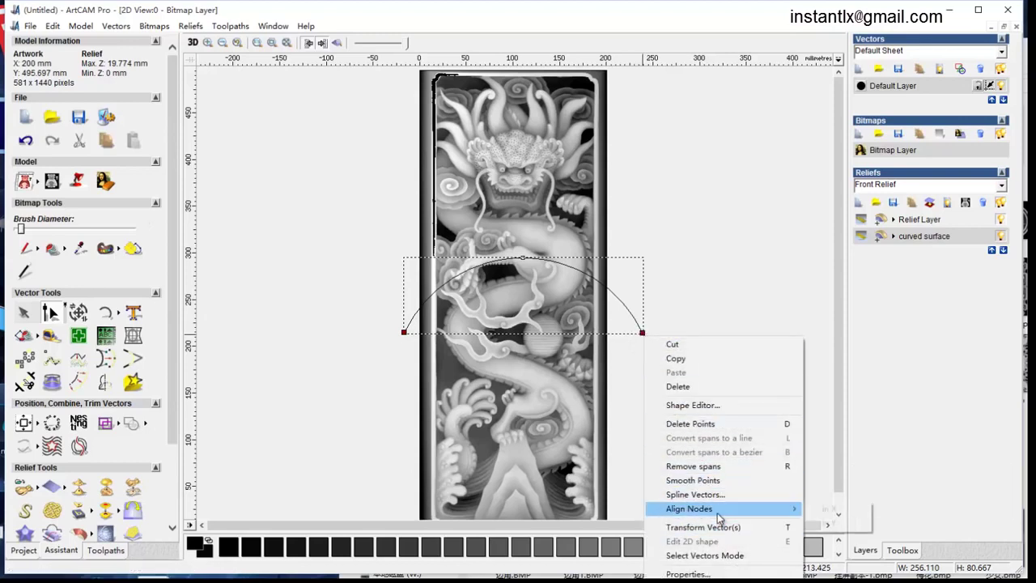
pyautogui.moveTo(720, 510)
pyautogui.click(826, 522)
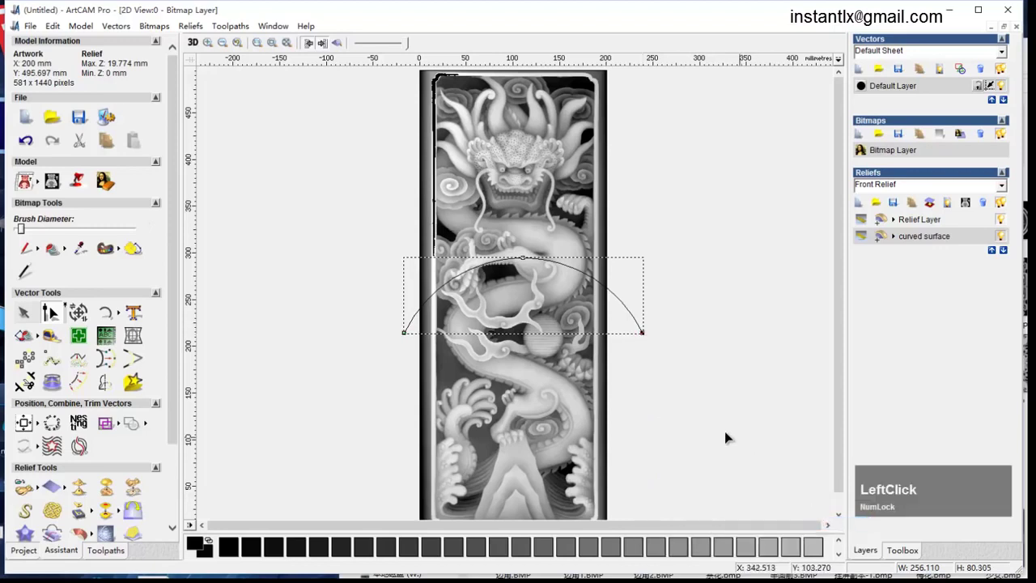
# Resize the arc to 200 mm wide and 25 mm high with width and height unlinked, and move it beside the dragon image
pyautogui.click(79, 312)
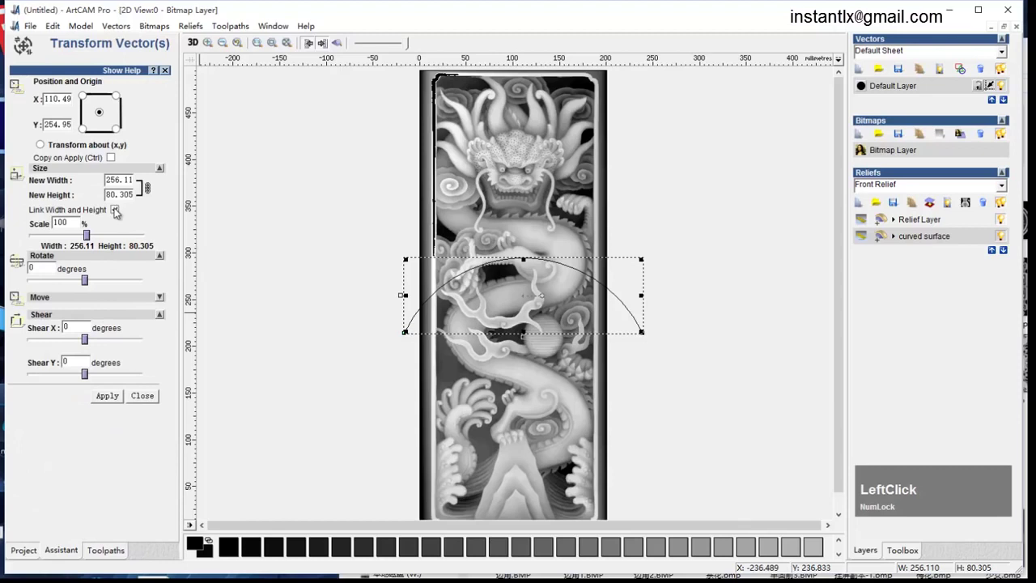
pyautogui.click(115, 210)
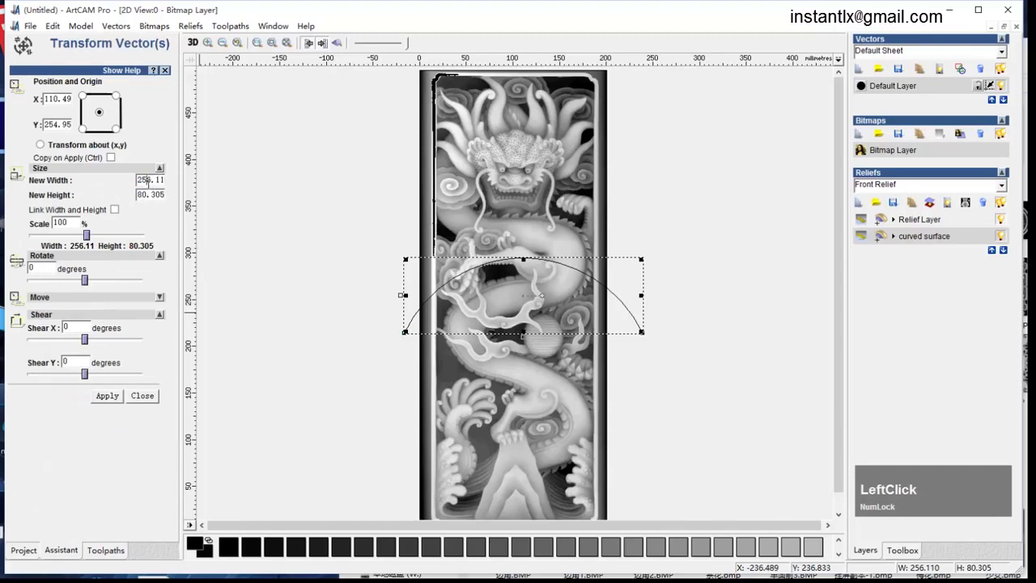
pyautogui.write('200')
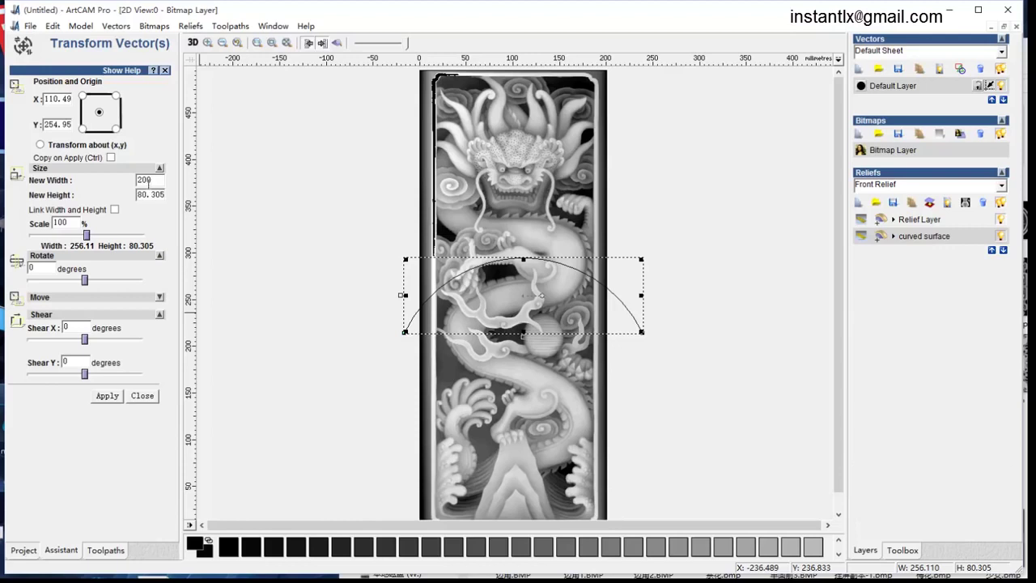
pyautogui.press('Tab')
pyautogui.write('25')
pyautogui.click(108, 395)
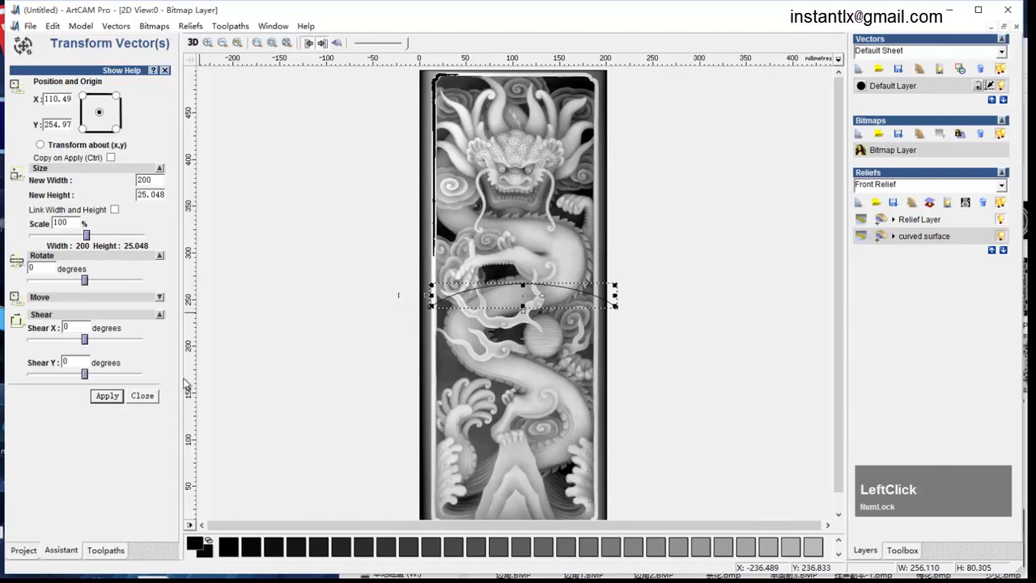
pyautogui.click(142, 396)
pyautogui.moveTo(613, 294); pyautogui.dragTo(802, 300)
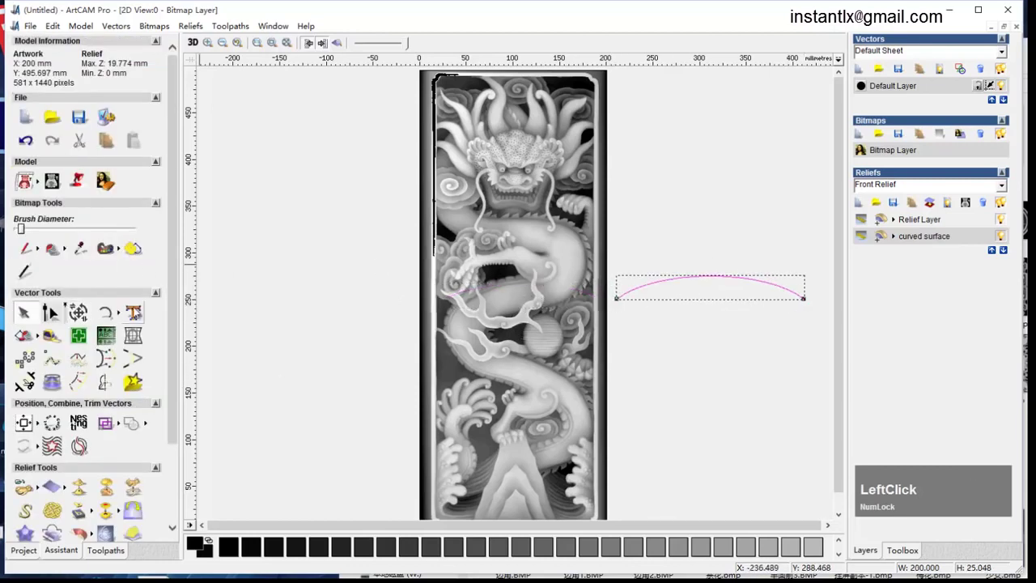
# Draw a vertical straight polyline about 651 mm long through the dragon image and centre it on the model
pyautogui.click(119, 314)
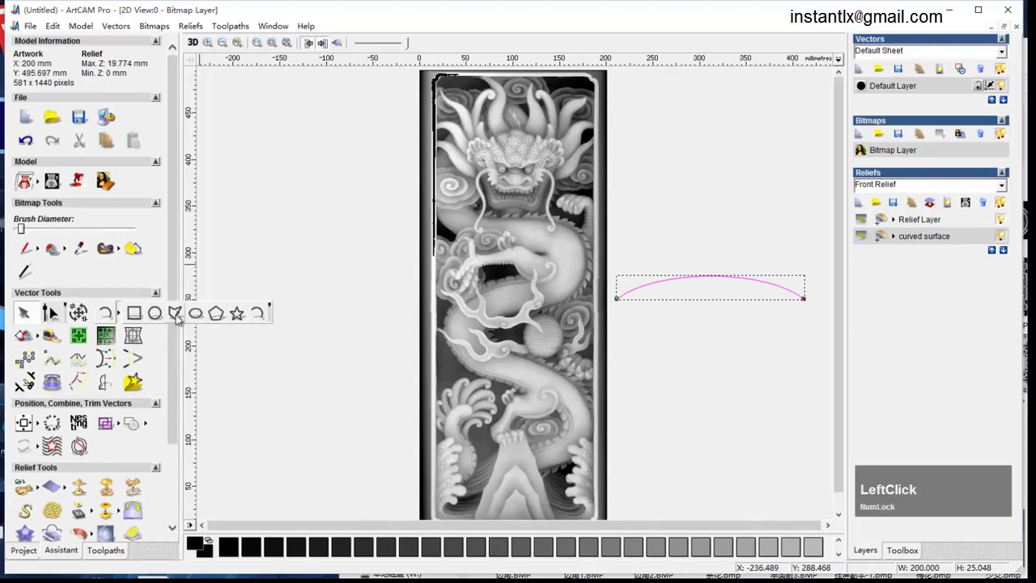
pyautogui.click(172, 314)
pyautogui.scroll(-3, 502, 201)
pyautogui.scroll(1, 502, 201)
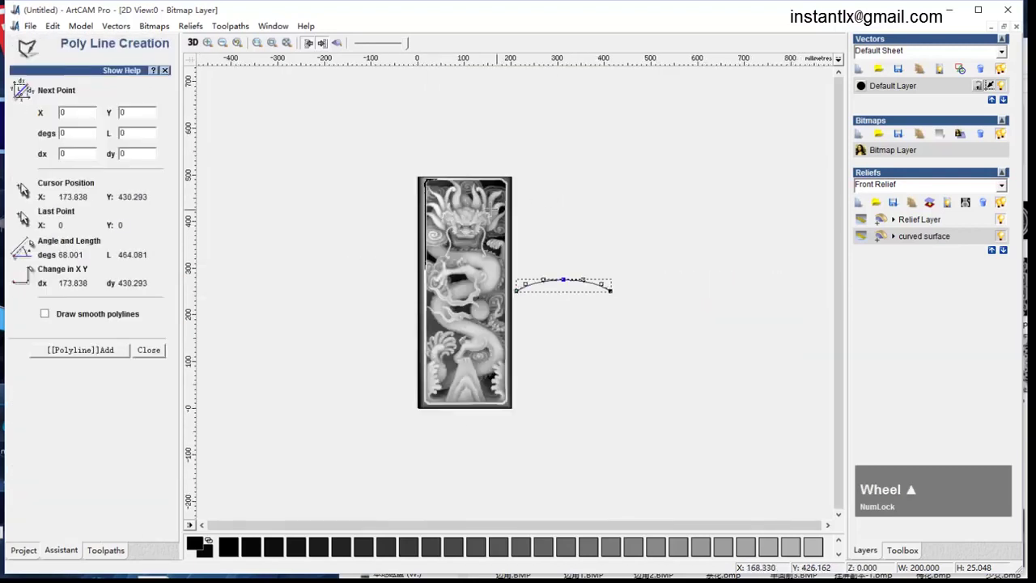
pyautogui.click(468, 150)
pyautogui.keyDown('ctrl'); pyautogui.click(469, 454); pyautogui.keyUp('ctrl')
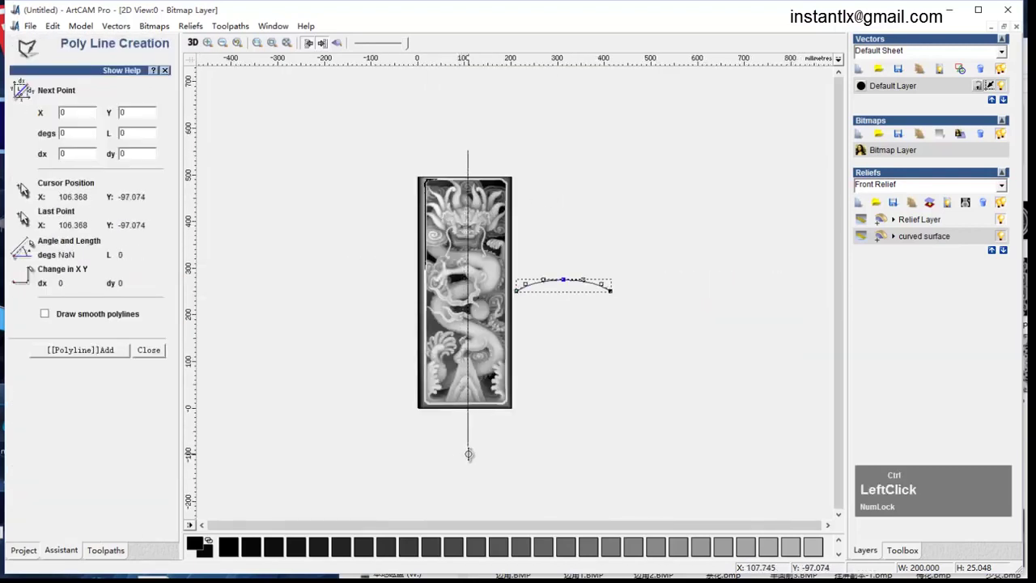
pyautogui.rightClick(471, 458)
pyautogui.click(469, 428)
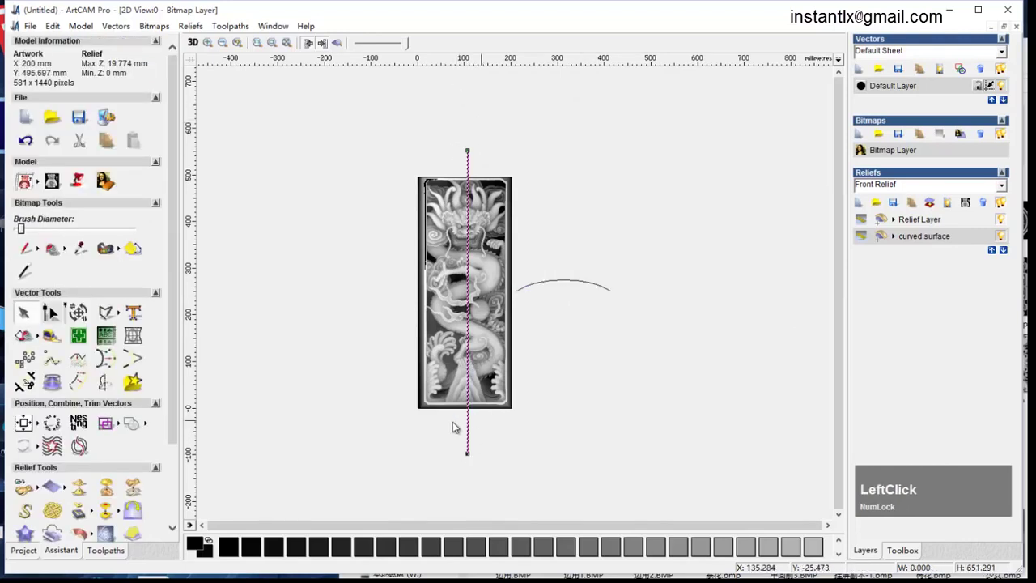
pyautogui.click(29, 426)
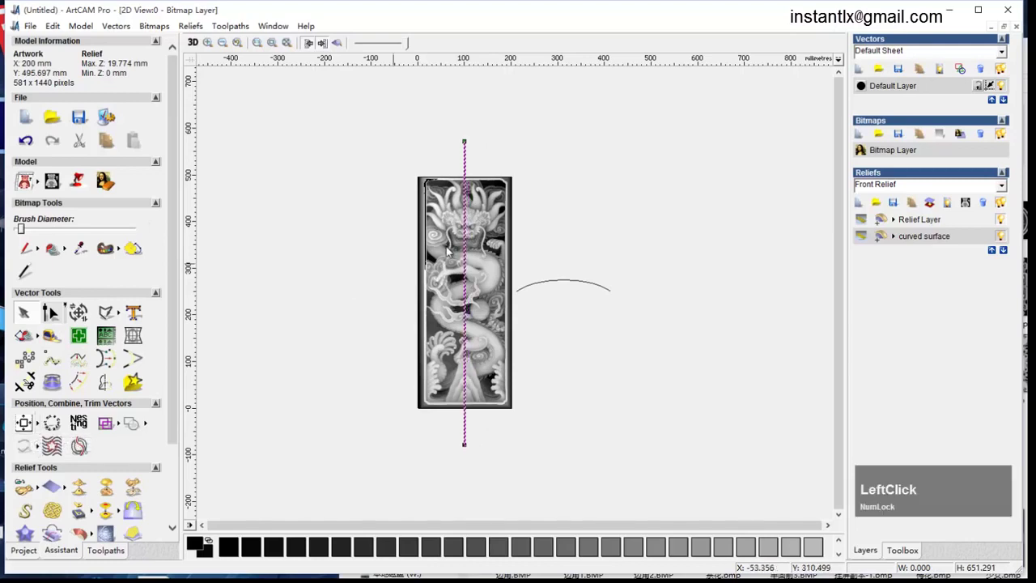
# Set up an Extrude with the vertical line as drive curve, used as centreline, and the arc as start profile
pyautogui.click(78, 535)
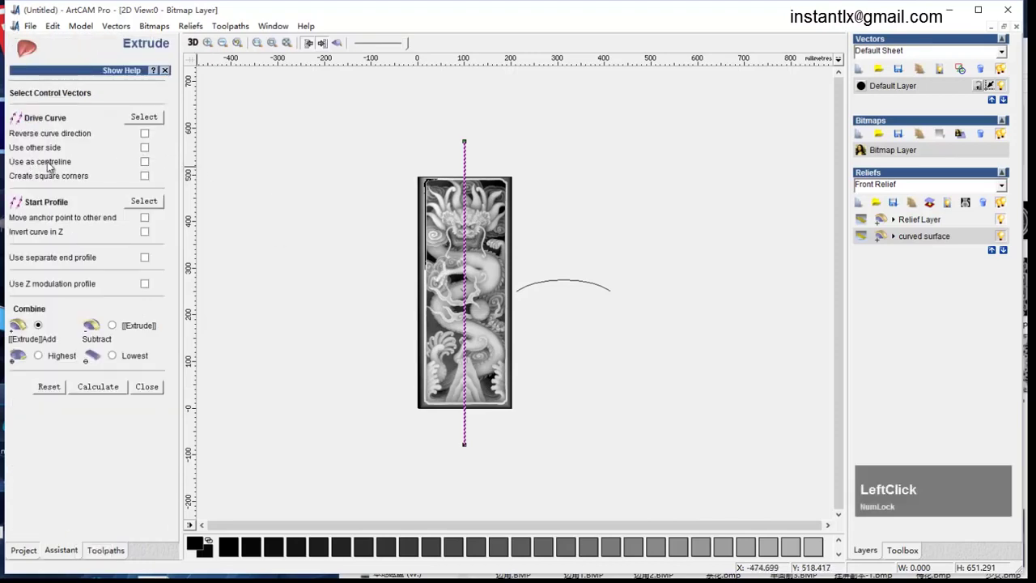
pyautogui.click(144, 162)
pyautogui.click(144, 117)
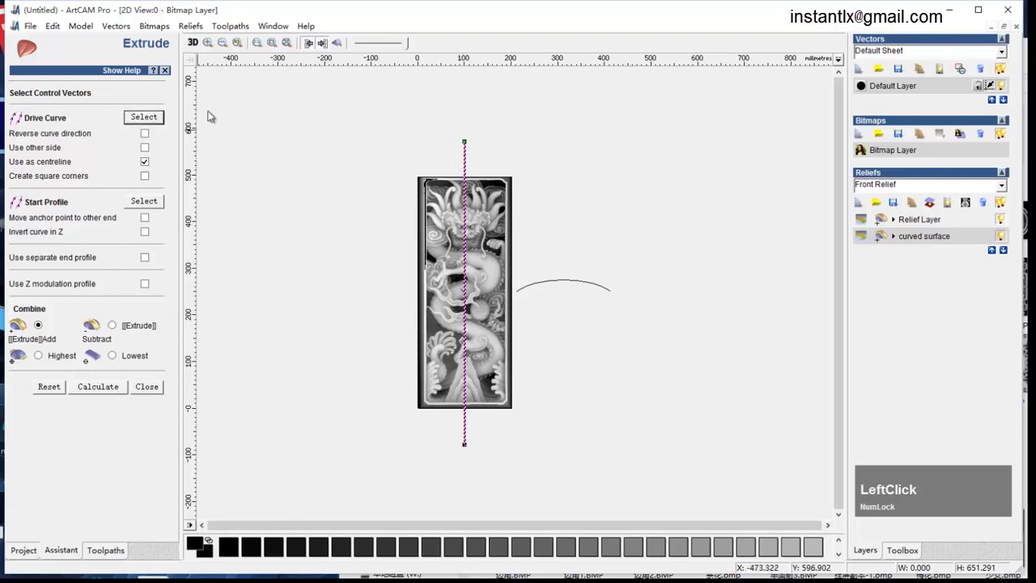
pyautogui.click(578, 291)
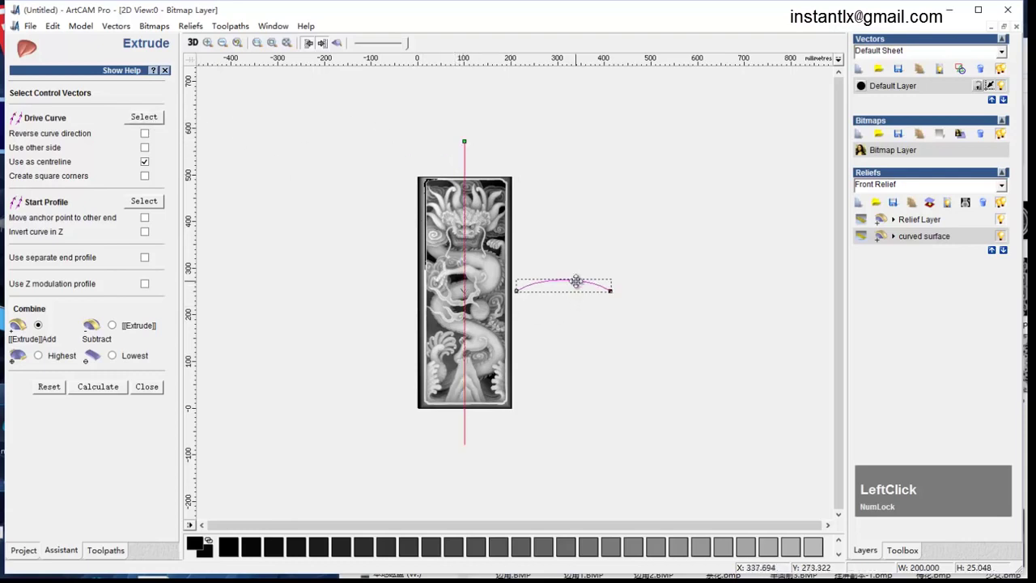
pyautogui.click(139, 202)
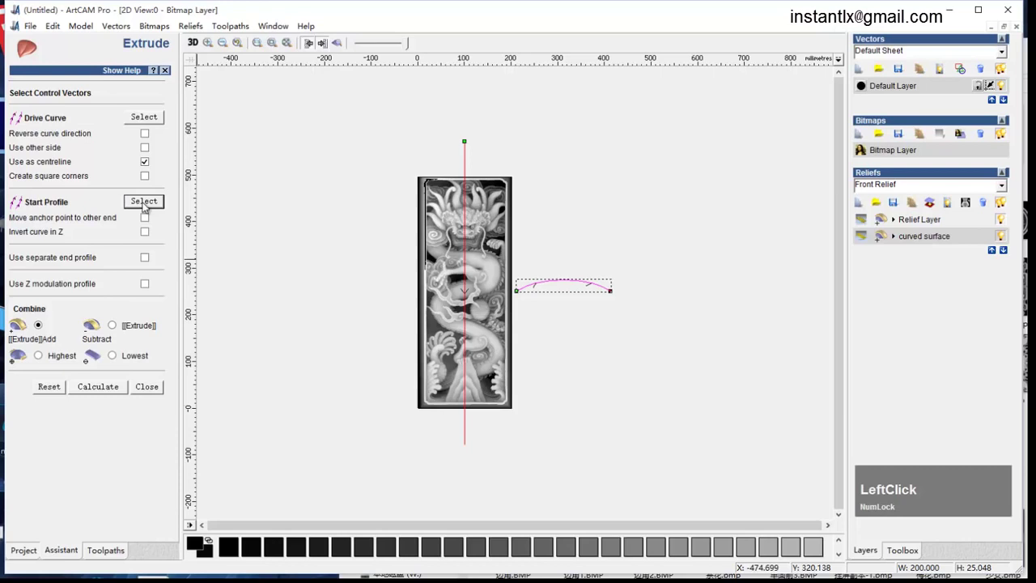
# In the 3D view, hide the Relief Layer and calculate the extrusion in Add mode on the curved surface layer
pyautogui.click(192, 43)
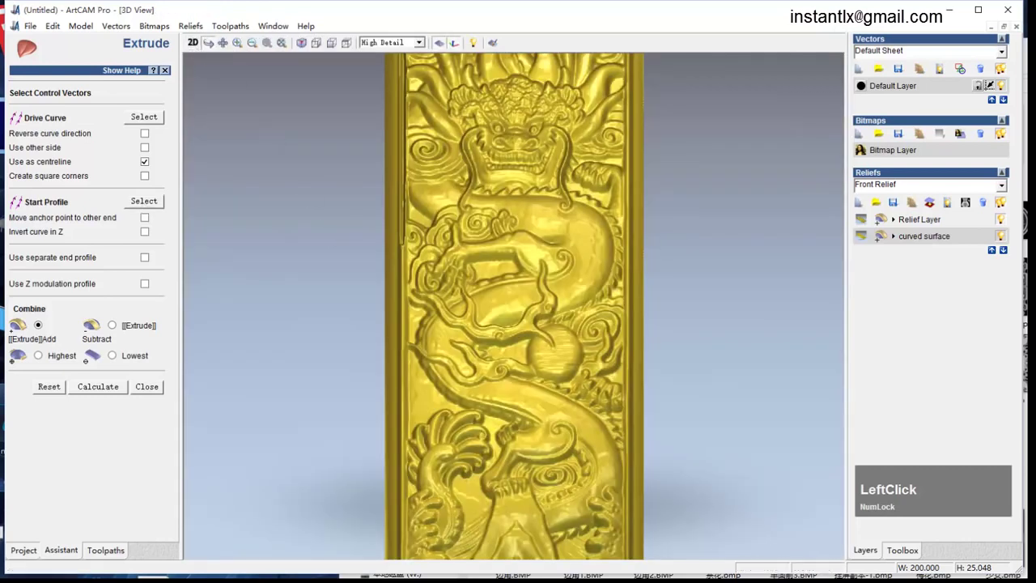
pyautogui.click(1002, 220)
pyautogui.moveTo(567, 365); pyautogui.dragTo(571, 215, button='middle')
pyautogui.scroll(-1, 564, 230)
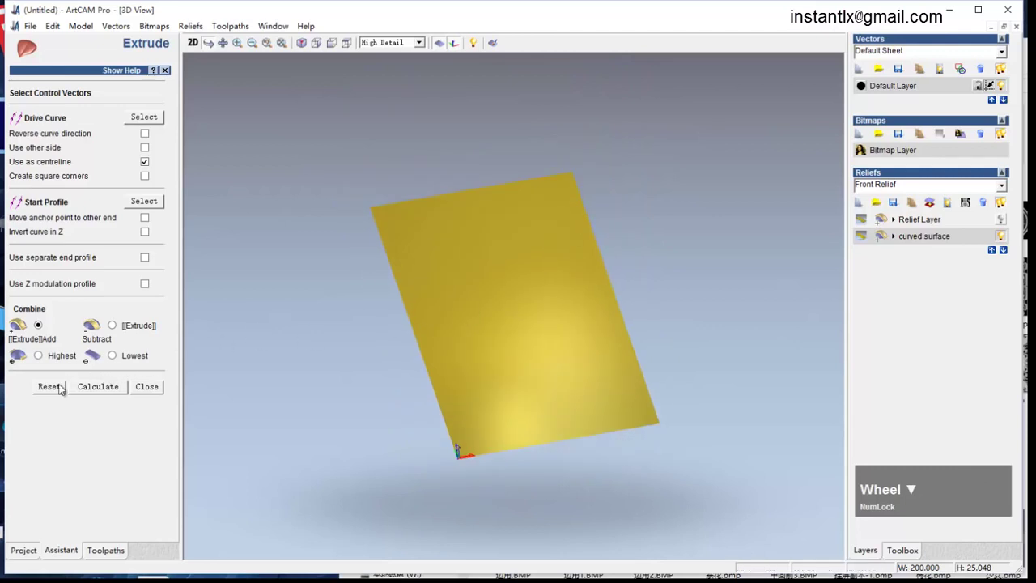
pyautogui.click(91, 389)
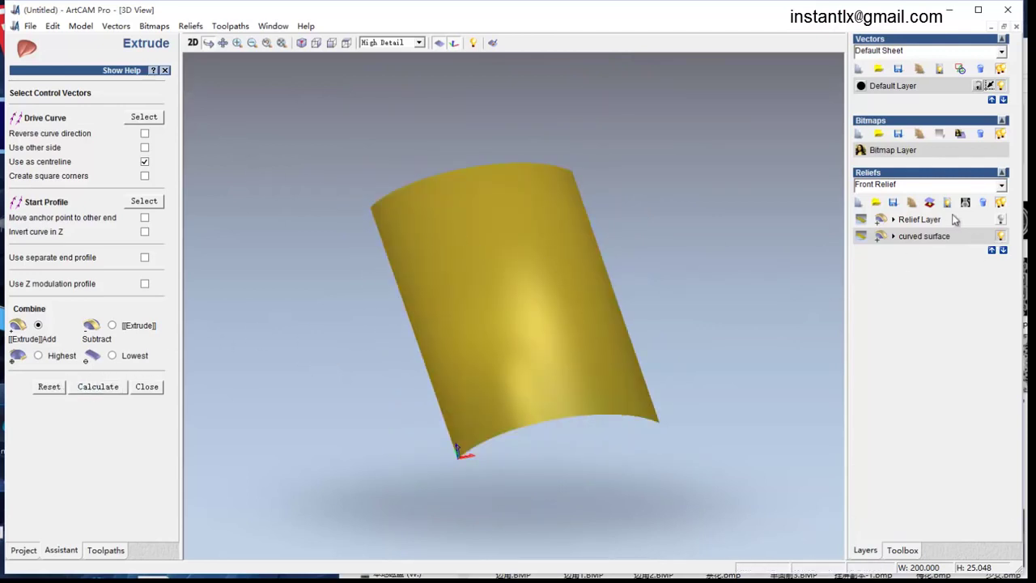
# Show the Relief Layer again, inspect the dragon combined with the curved surface, and finish the Extrude command
pyautogui.click(1003, 220)
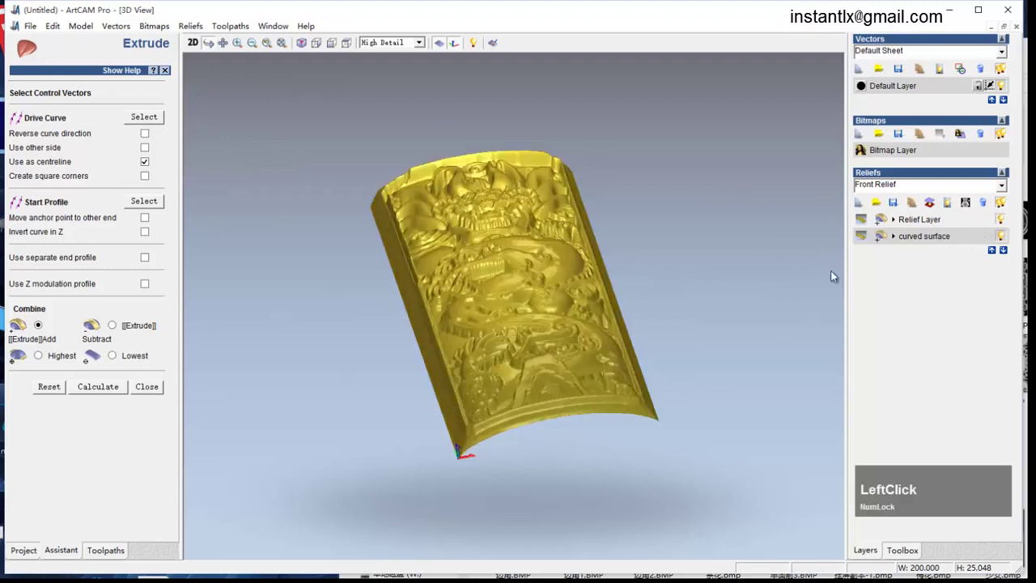
pyautogui.moveTo(527, 386)
pyautogui.mouseDown(button='middle')
pyautogui.moveTo(483, 319)
pyautogui.moveTo(508, 304)
pyautogui.moveTo(521, 408)
pyautogui.moveTo(513, 375)
pyautogui.moveTo(539, 345)
pyautogui.moveTo(527, 388)
pyautogui.mouseUp(button='middle')
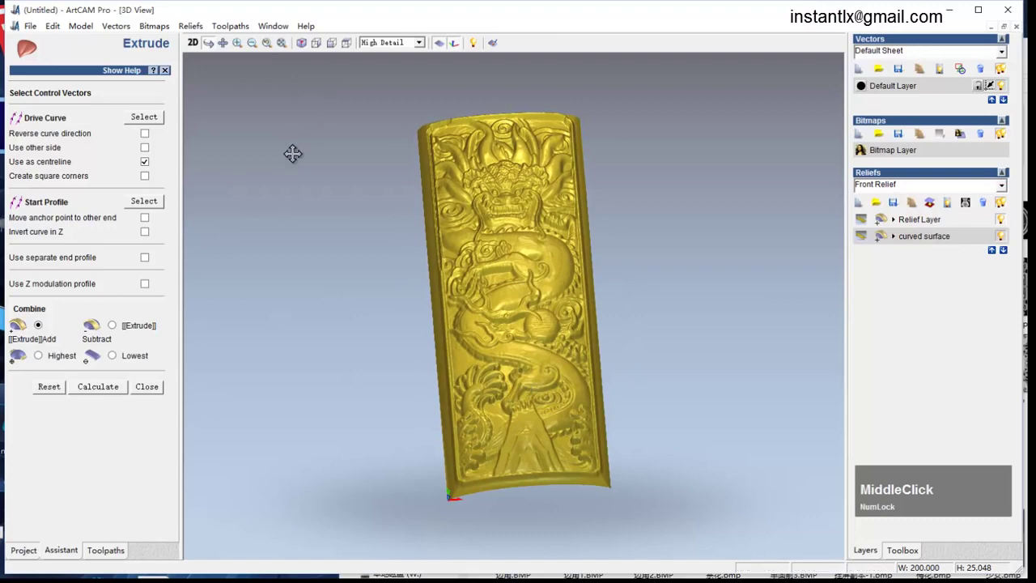
pyautogui.click(154, 387)
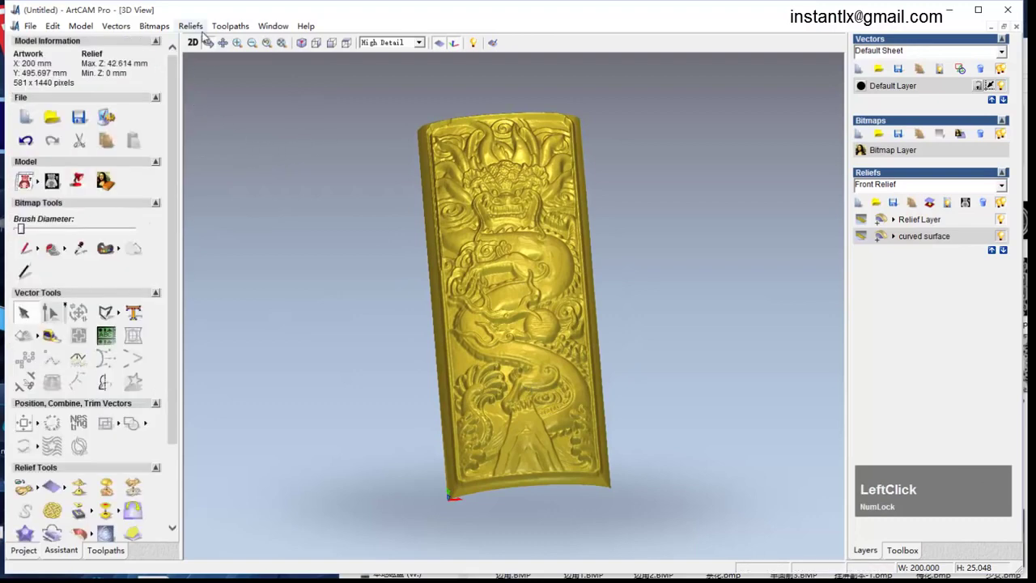
# Create a triangle mesh from the combined relief with 0.01 mm tolerance, closed with a flat plane
pyautogui.click(193, 26)
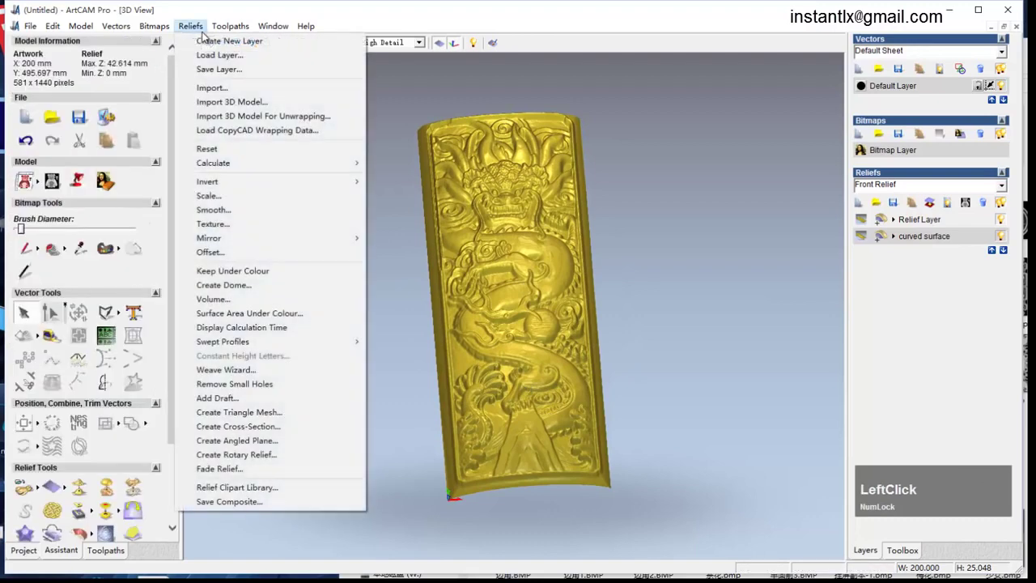
pyautogui.click(274, 412)
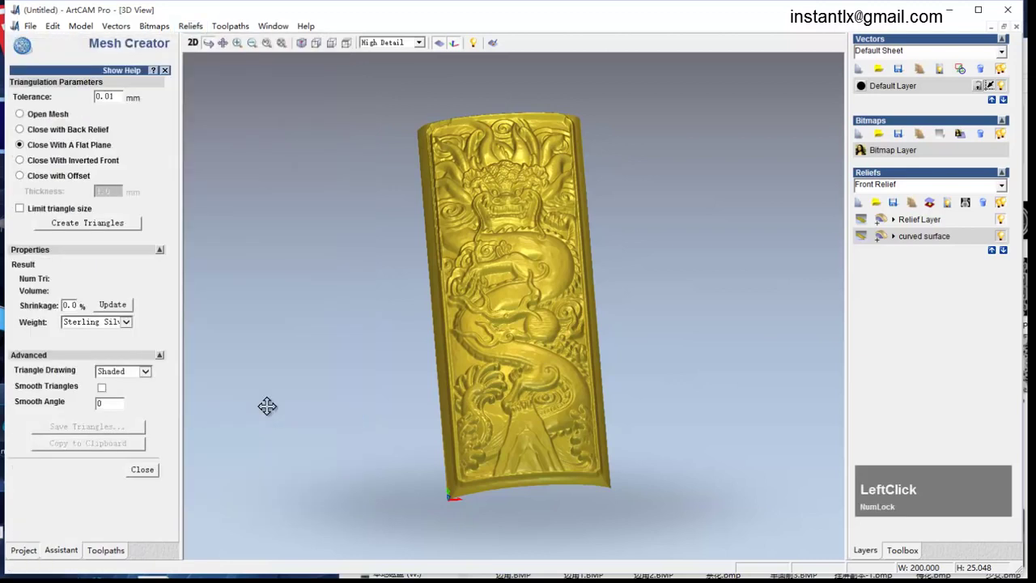
pyautogui.click(107, 222)
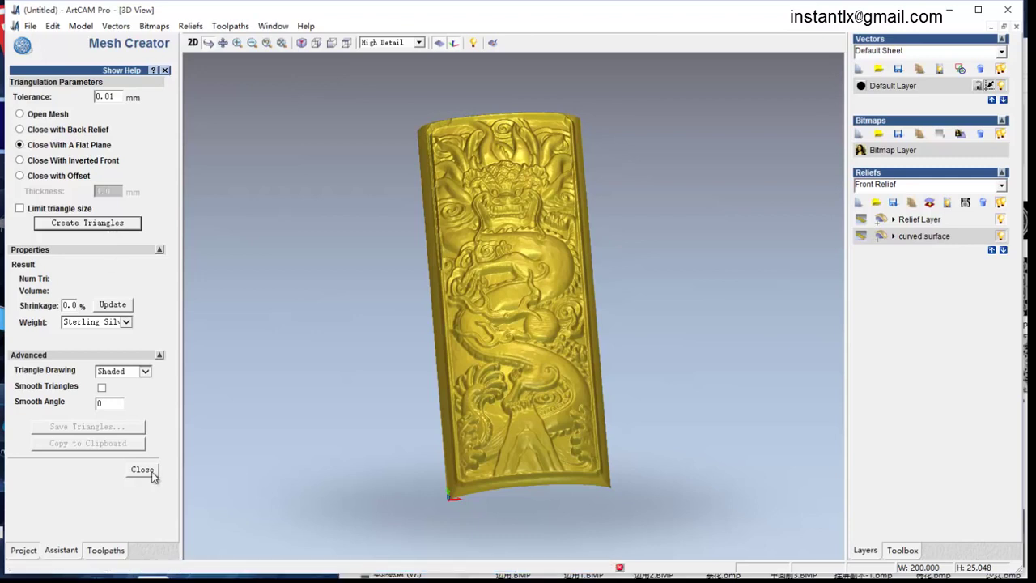
# Save the mesh to the desktop as Delcam Machining Triangles, overwriting curved relief.dmt
pyautogui.click(113, 429)
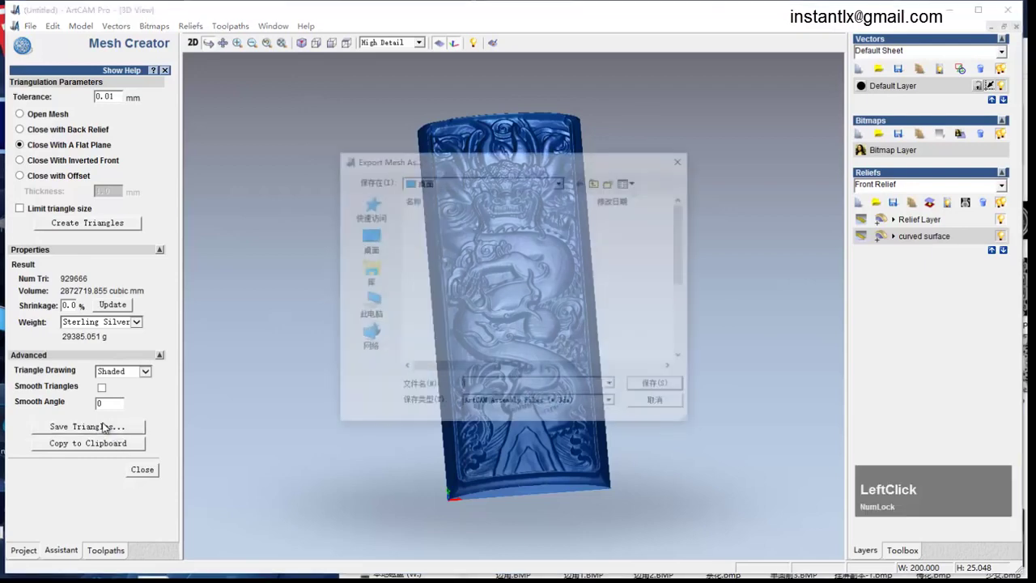
pyautogui.click(506, 405)
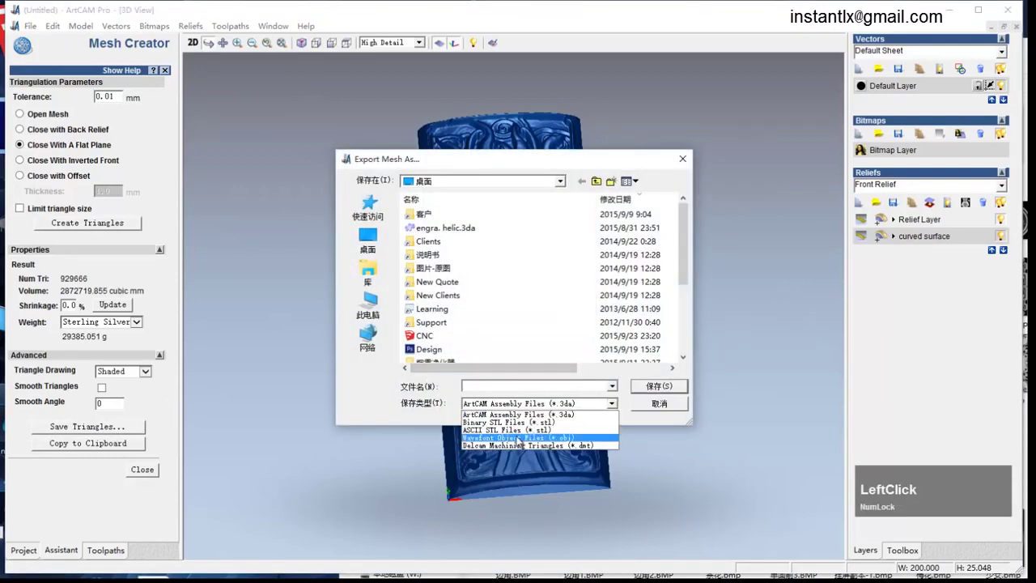
pyautogui.click(521, 446)
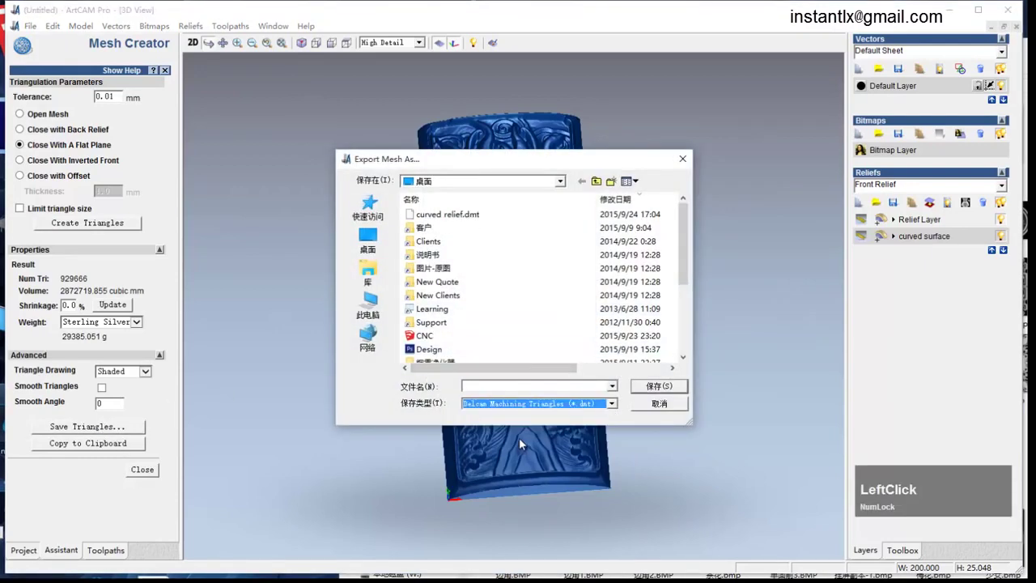
pyautogui.doubleClick(448, 213)
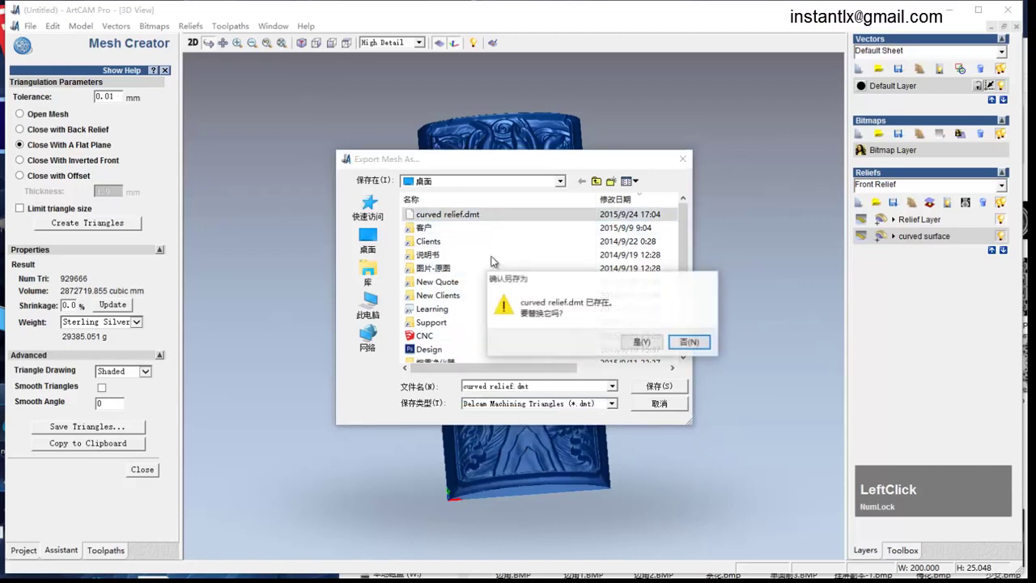
pyautogui.click(638, 343)
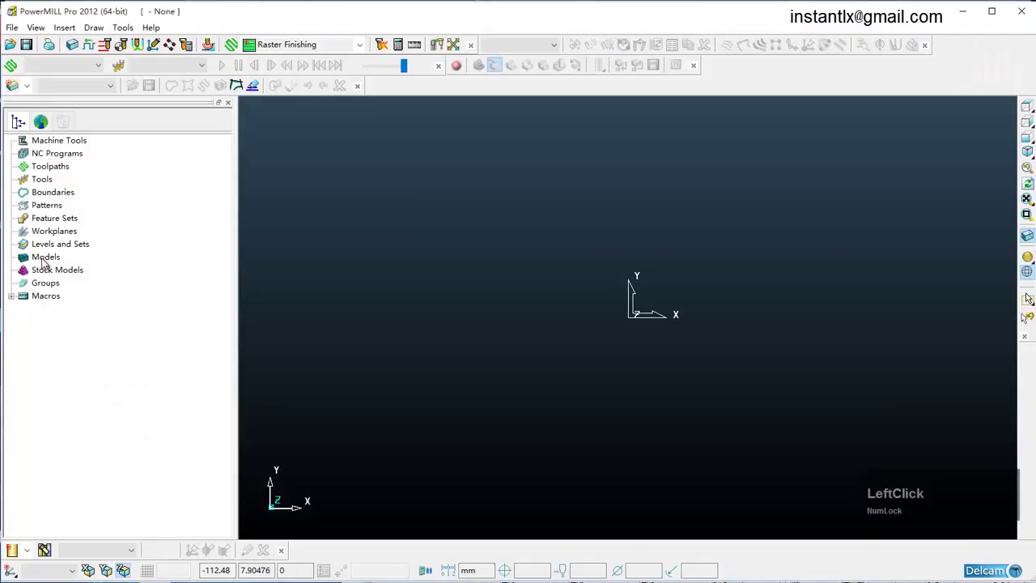
# In PowerMILL, import the model curved relief.dmt from the desktop using the All Triangles file type
pyautogui.rightClick(45, 257)
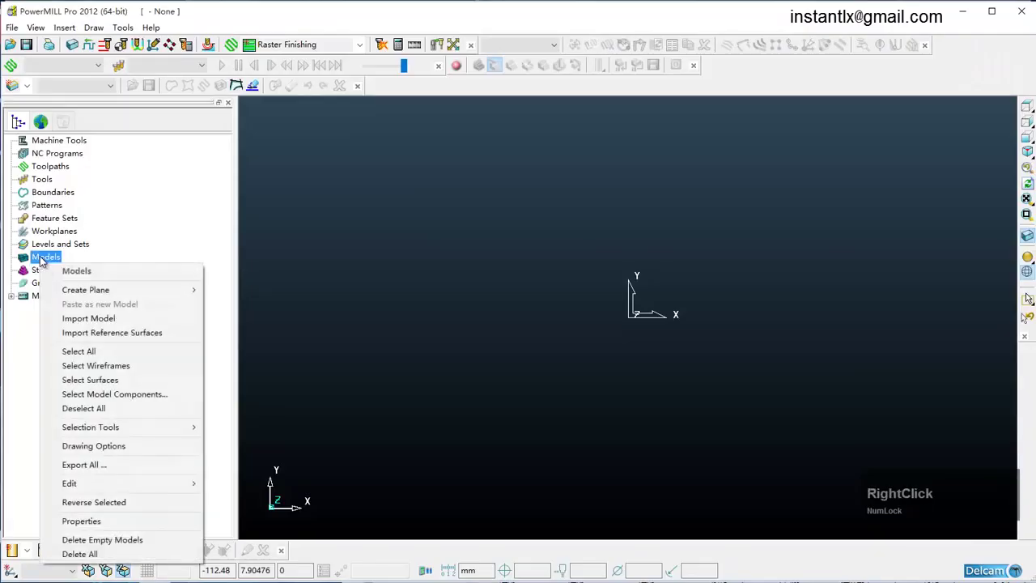
pyautogui.click(107, 321)
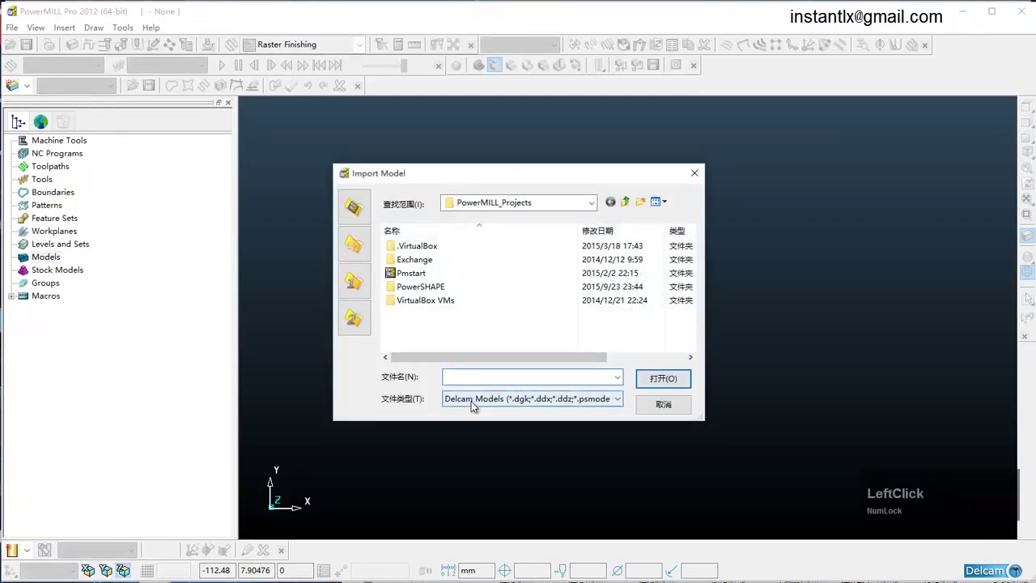
pyautogui.click(472, 399)
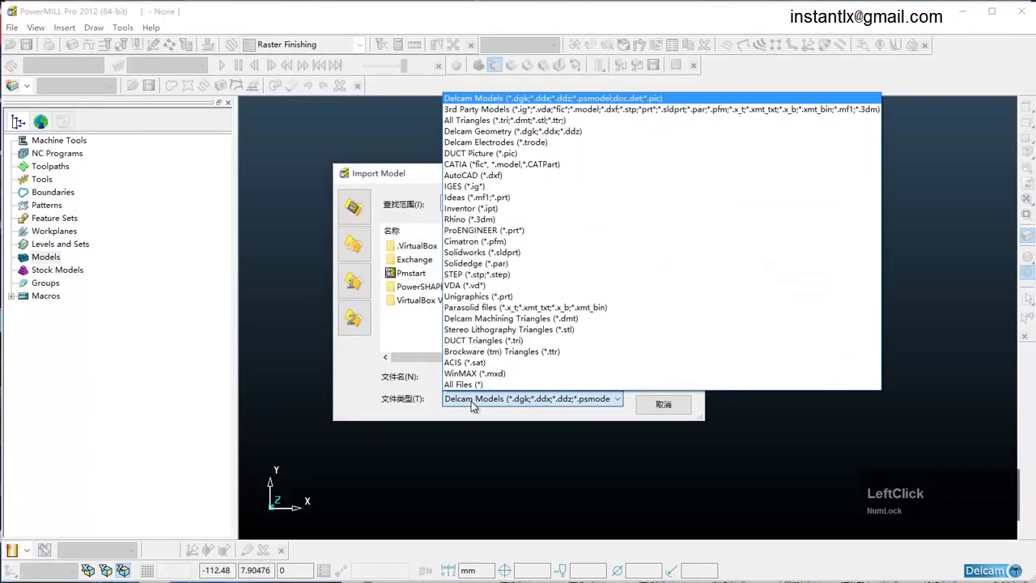
pyautogui.click(505, 120)
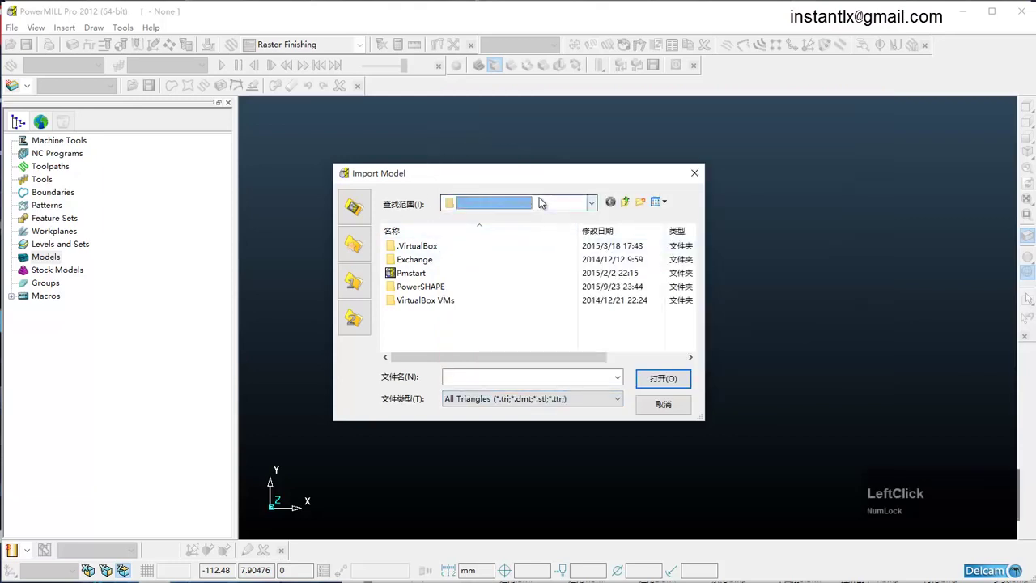
pyautogui.click(541, 203)
pyautogui.scroll(1, 464, 237)
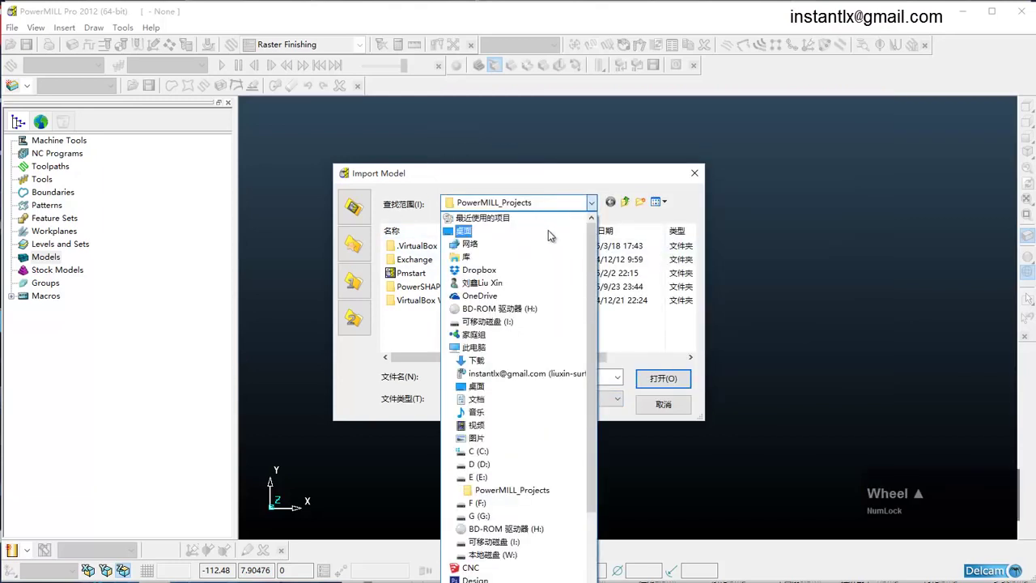
pyautogui.click(462, 234)
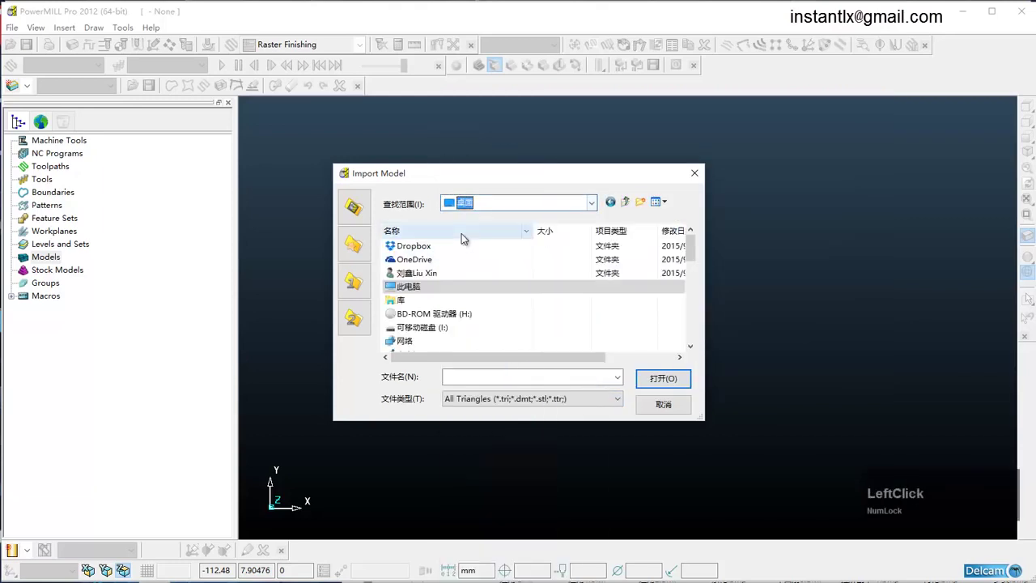
pyautogui.click(675, 231)
pyautogui.scroll(8, 483, 267)
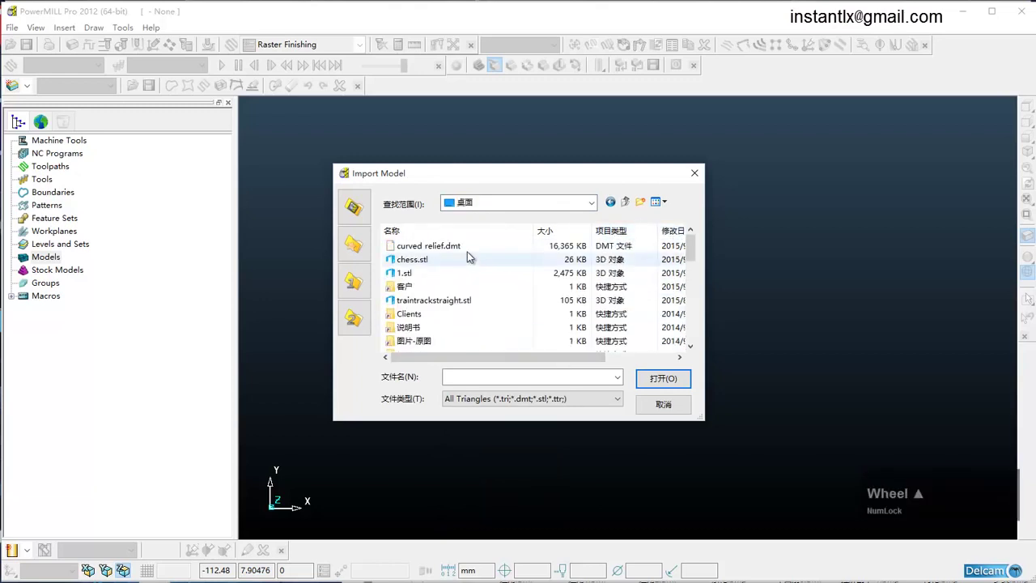
pyautogui.doubleClick(468, 251)
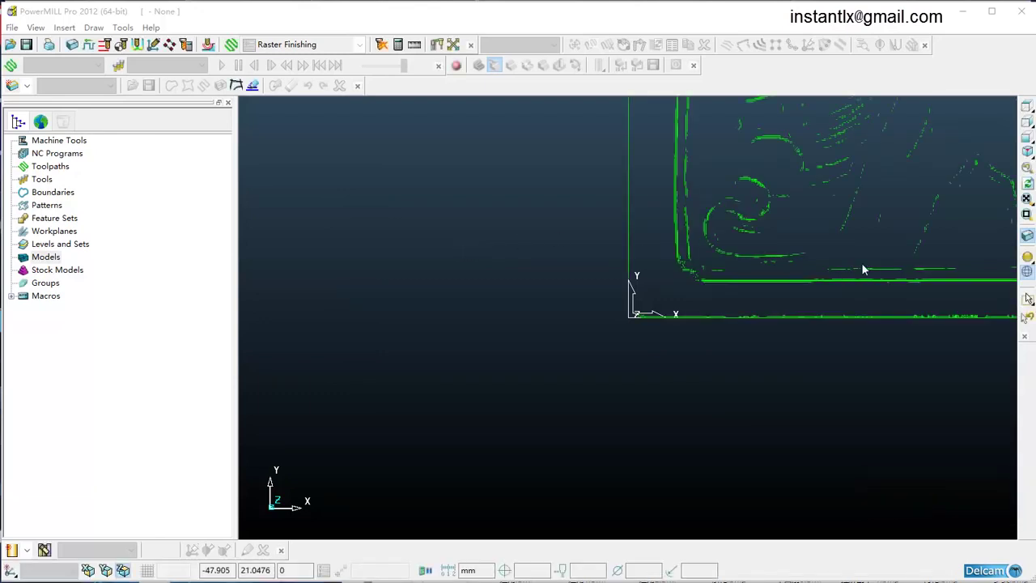
# Display the imported relief in an isometric view, shaded and with its wireframe hidden, and inspect it from the front
pyautogui.click(1025, 157)
pyautogui.click(1028, 258)
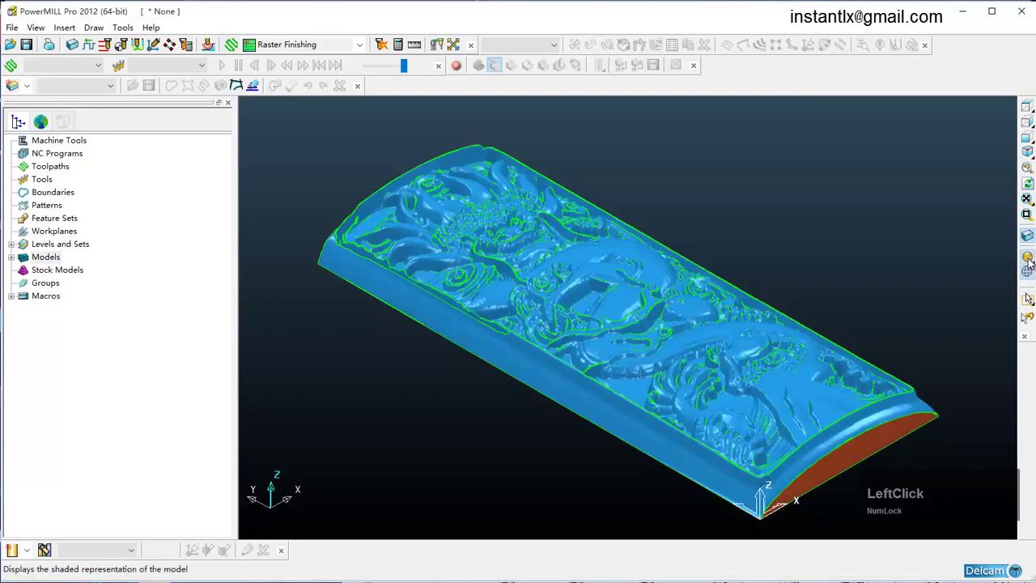
pyautogui.moveTo(1028, 270)
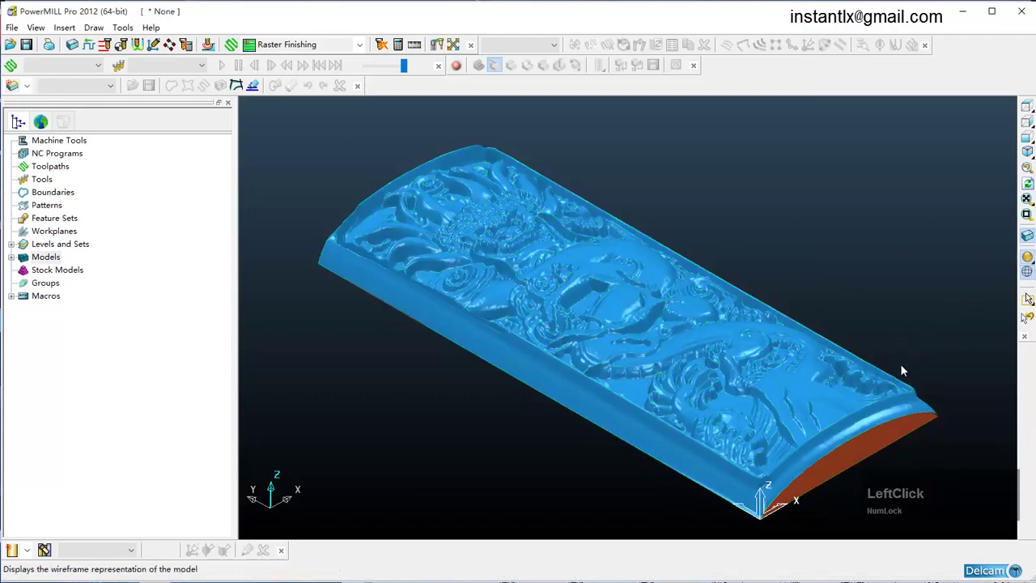
pyautogui.moveTo(901, 364); pyautogui.dragTo(591, 334, button='middle')
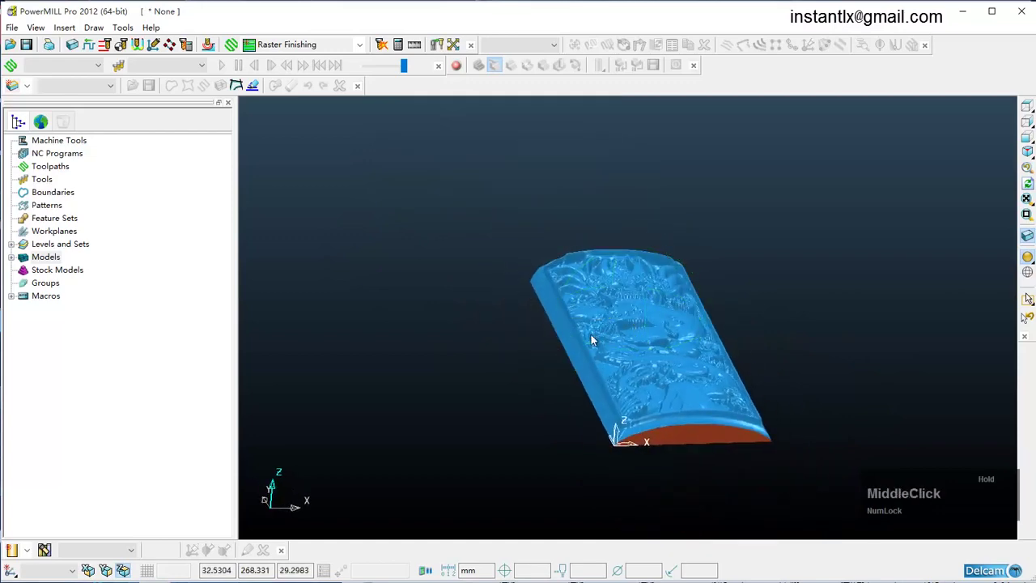
# Calculate a box block around the relief model using the Global Transform coordinate system
pyautogui.click(71, 45)
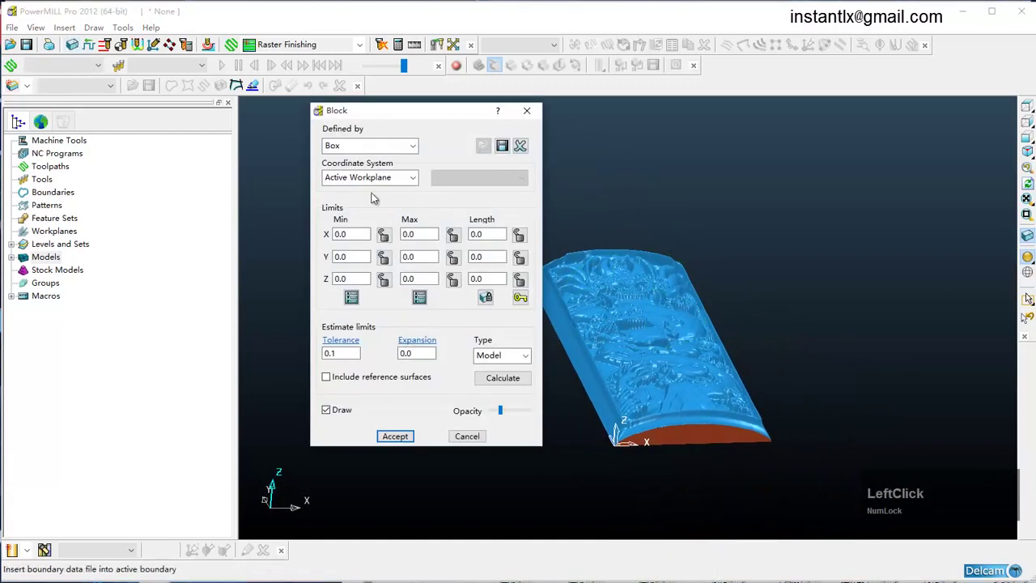
pyautogui.click(364, 177)
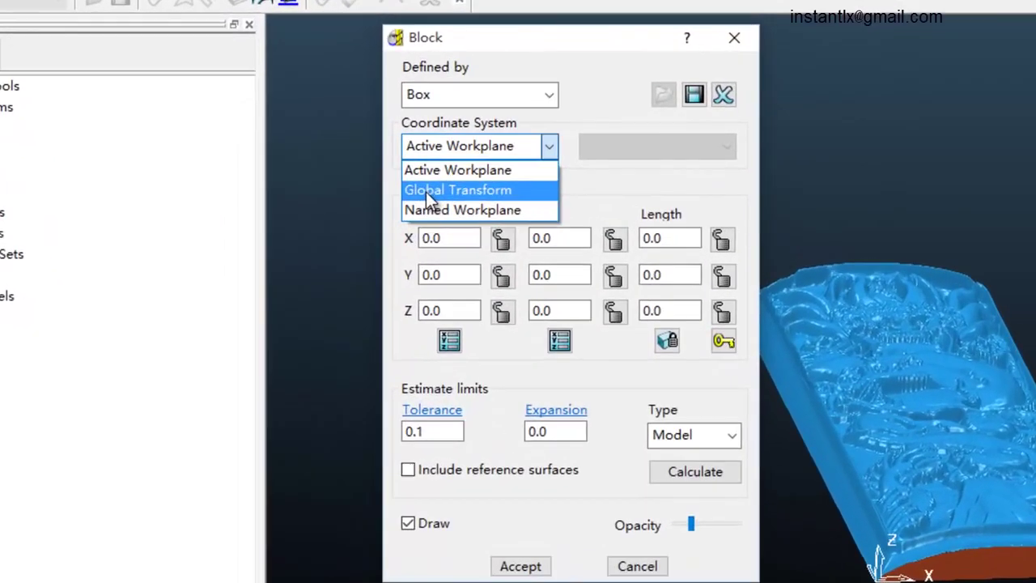
pyautogui.click(350, 205)
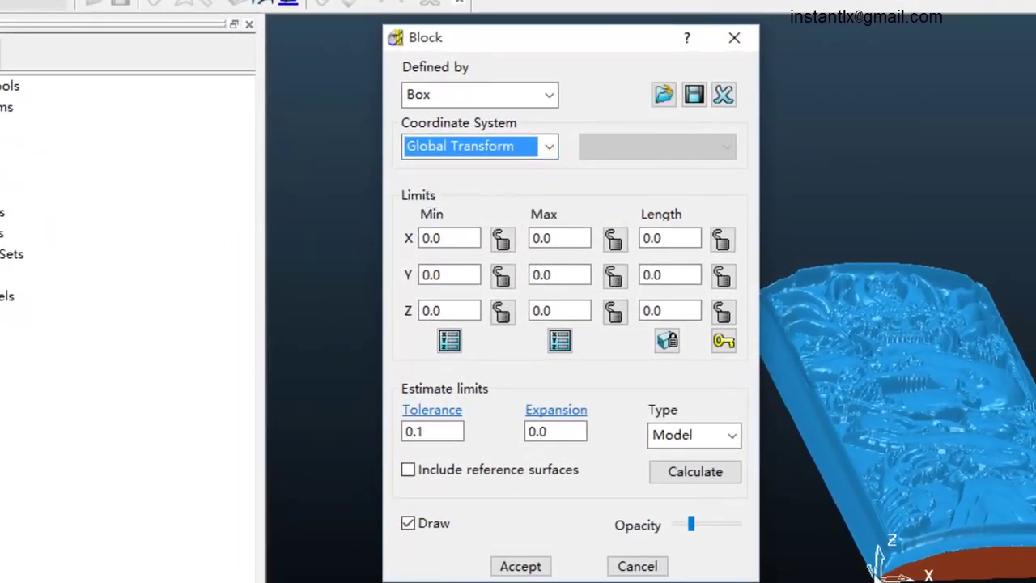
pyautogui.click(719, 476)
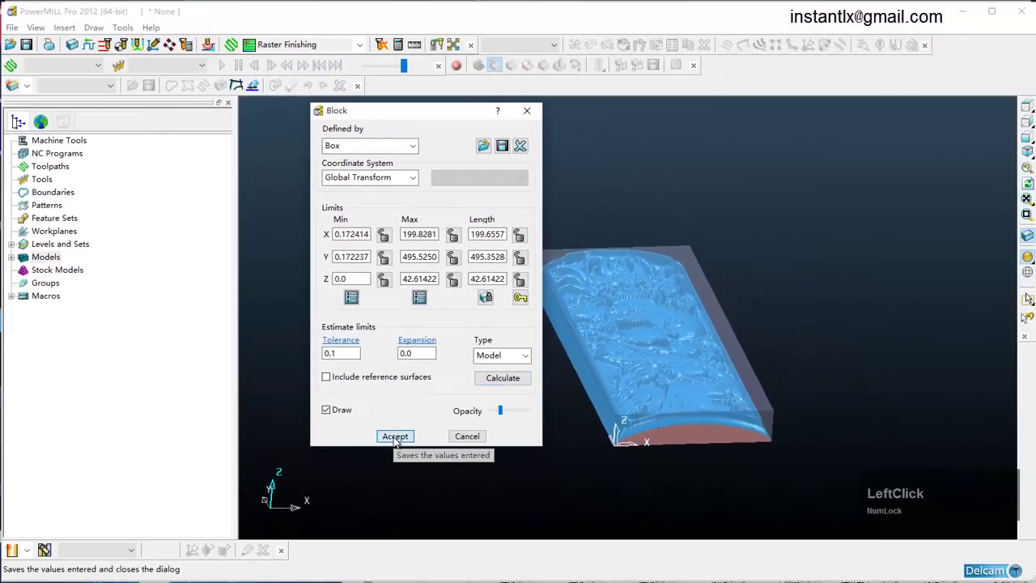
pyautogui.click(424, 466)
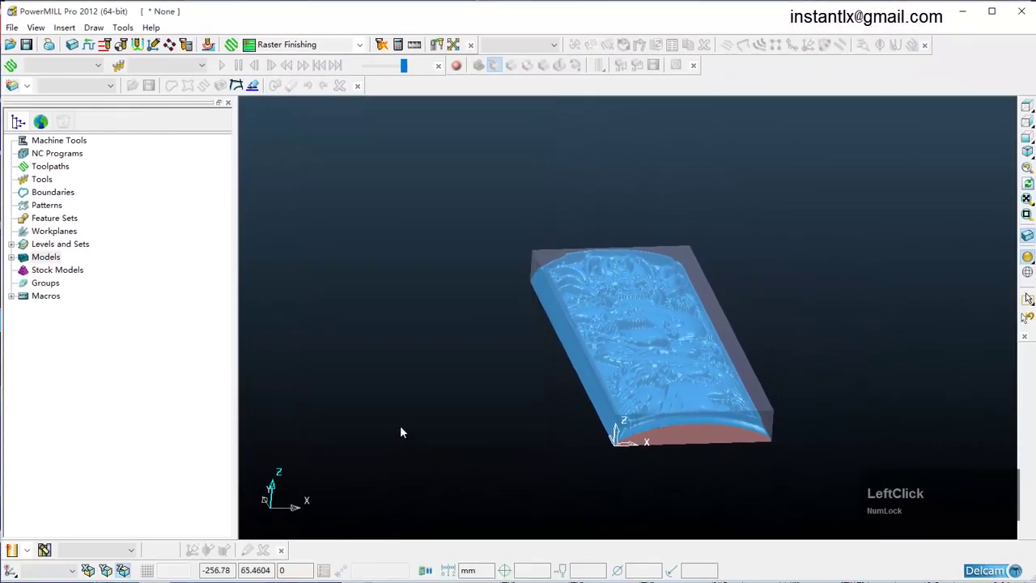
# Create a workplane positioned on the block's top corner at minimum X and minimum Y
pyautogui.rightClick(48, 233)
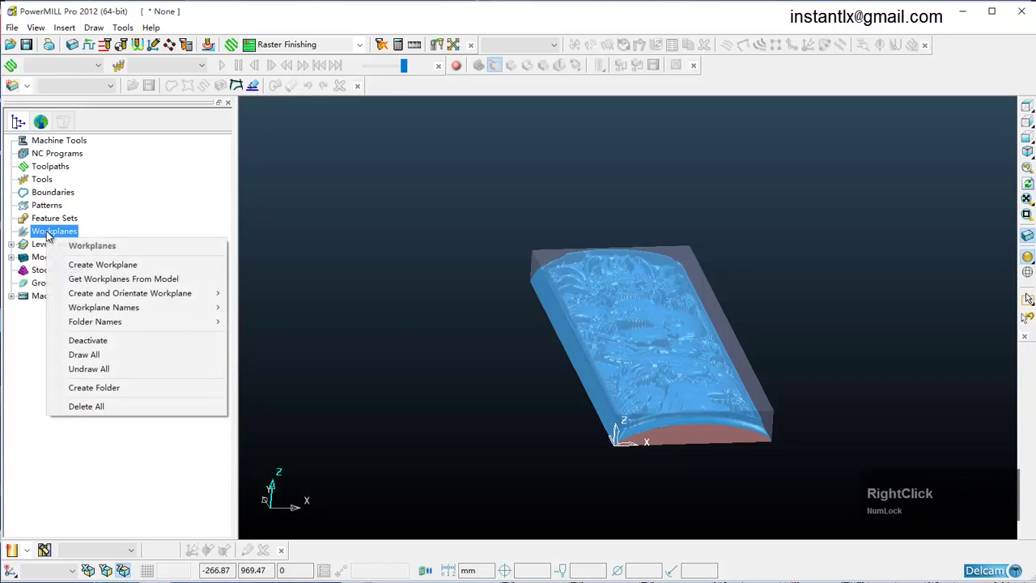
pyautogui.click(78, 266)
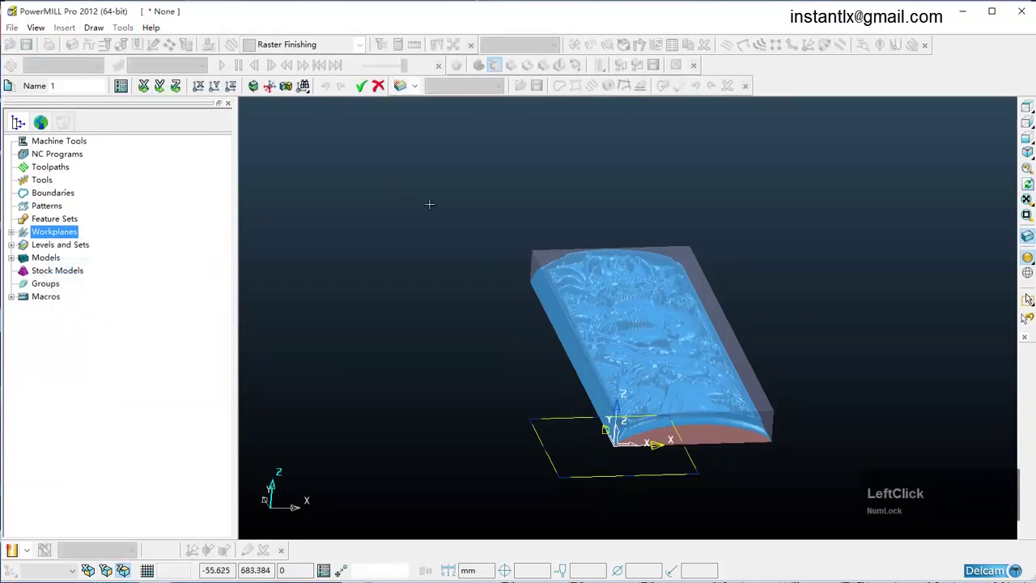
pyautogui.moveTo(304, 87)
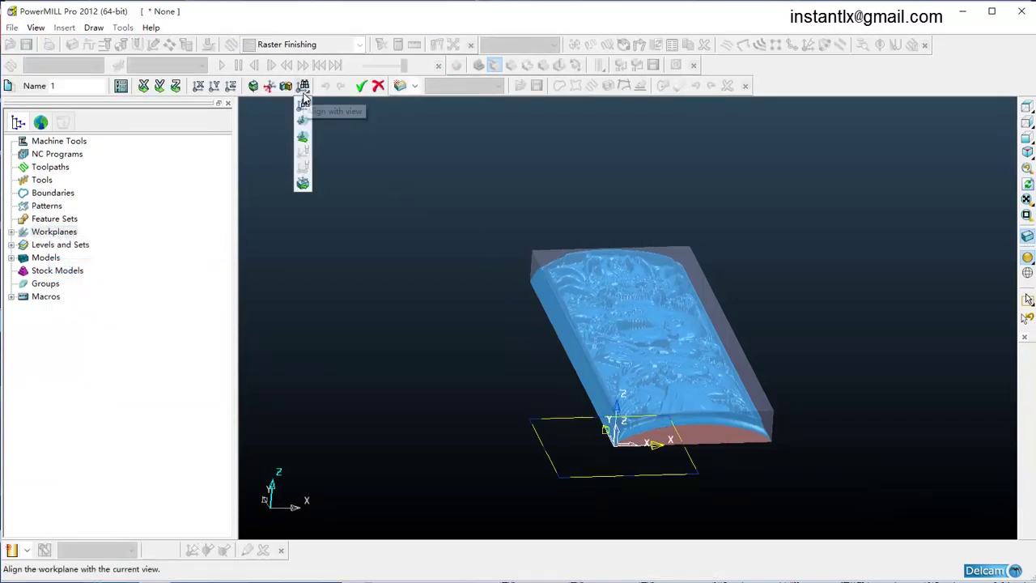
pyautogui.click(303, 191)
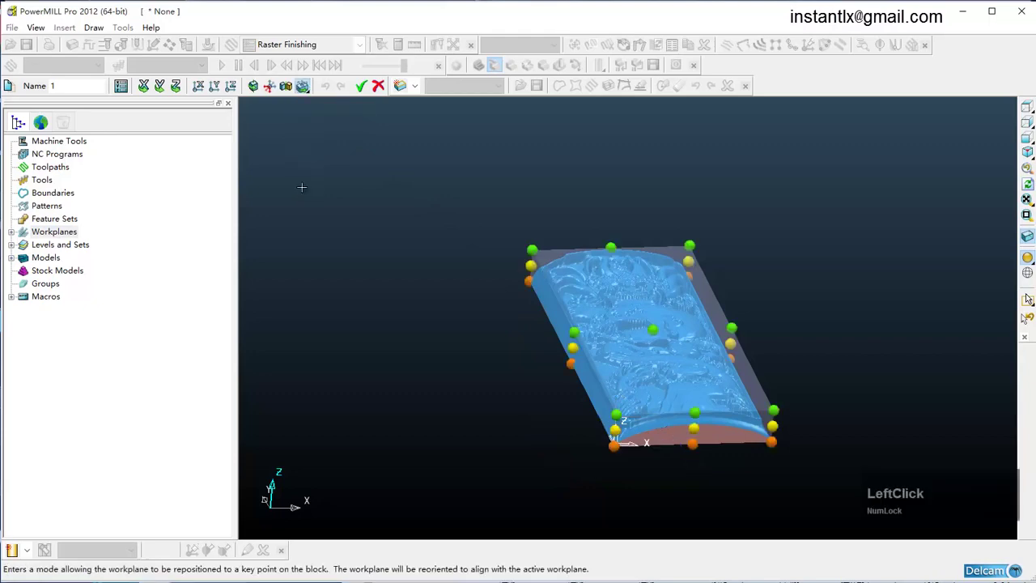
pyautogui.click(622, 414)
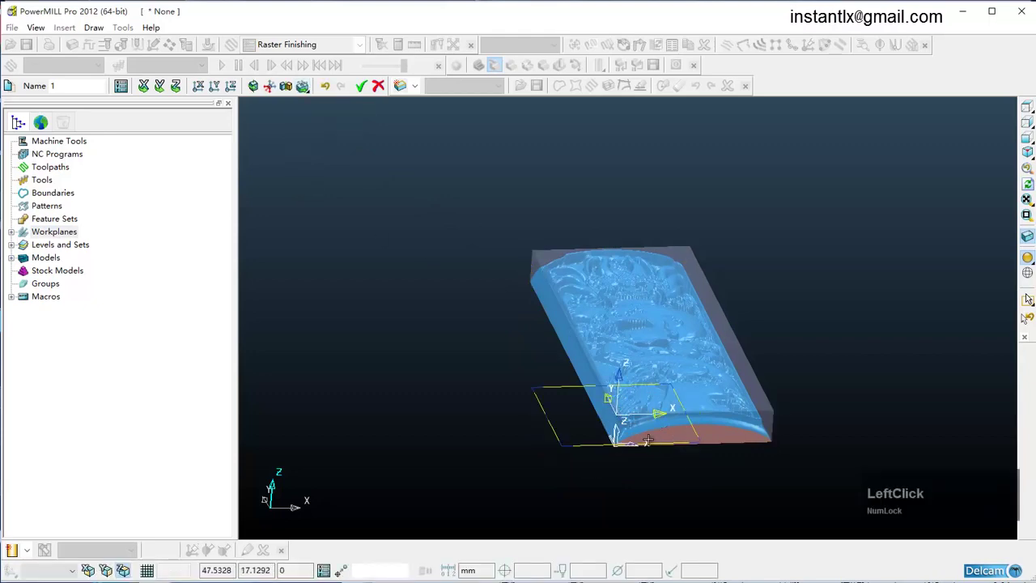
pyautogui.scroll(3, 622, 413)
pyautogui.moveTo(680, 417); pyautogui.dragTo(707, 325, button='middle')
pyautogui.moveTo(618, 215); pyautogui.dragTo(613, 275, button='middle')
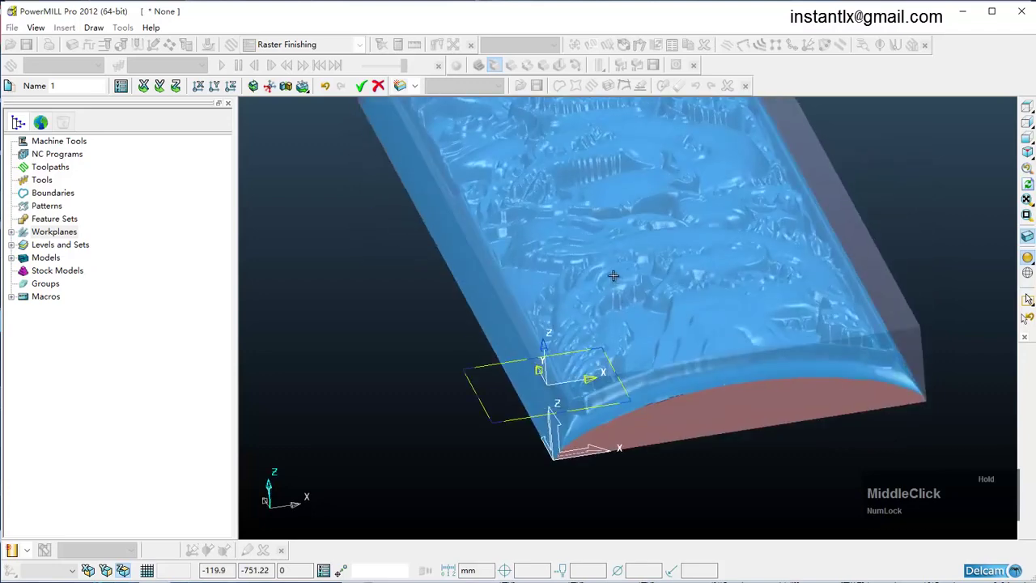
pyautogui.click(362, 86)
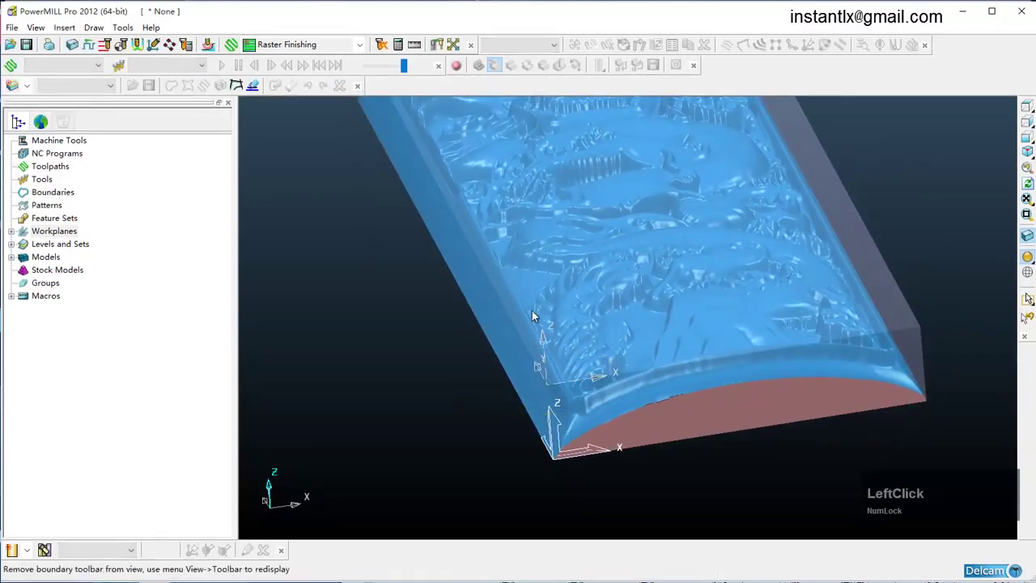
# Activate workplane 1
pyautogui.click(11, 232)
pyautogui.rightClick(50, 248)
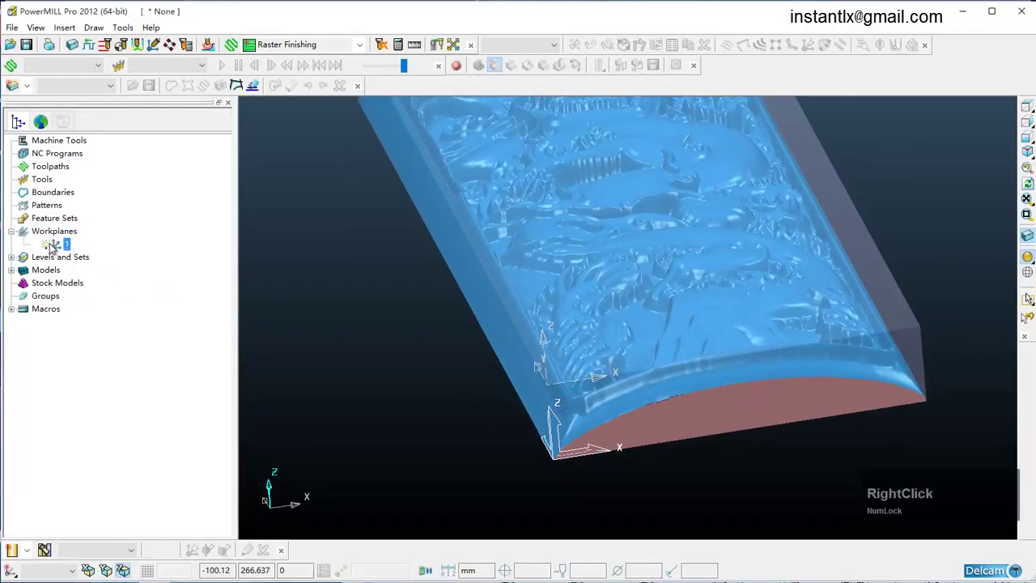
pyautogui.click(88, 310)
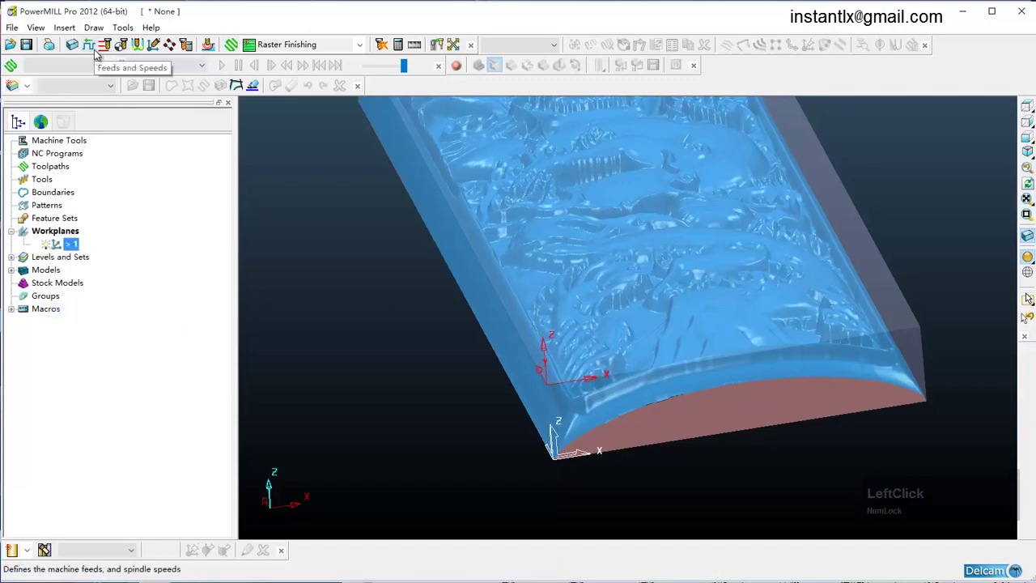
# Set the spindle speed to 18000 rpm, cutting feed to 10000, plunging feed to 1000 and skim feed to 15000 mm/min
pyautogui.click(121, 46)
pyautogui.click(290, 212)
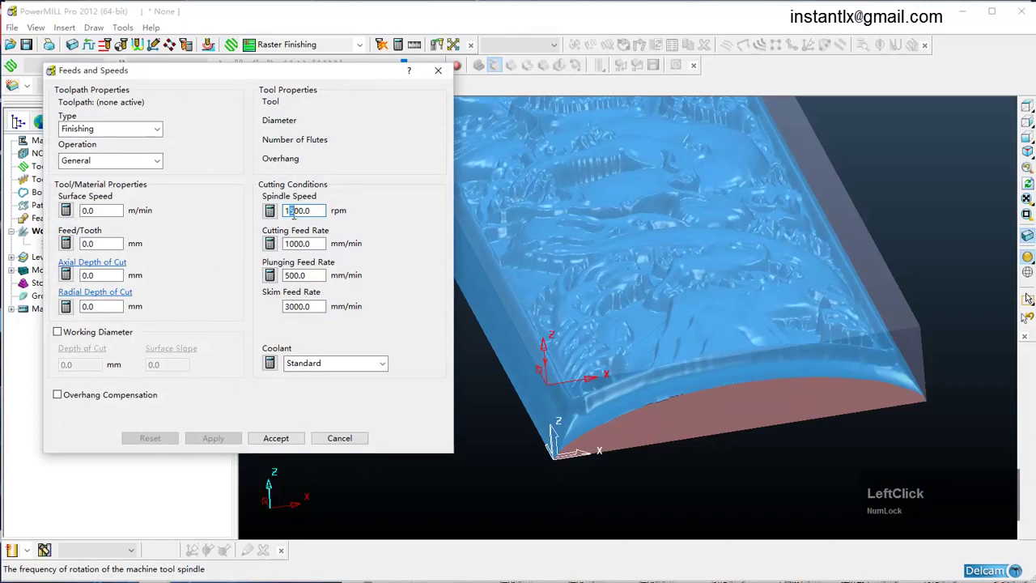
pyautogui.write('0')
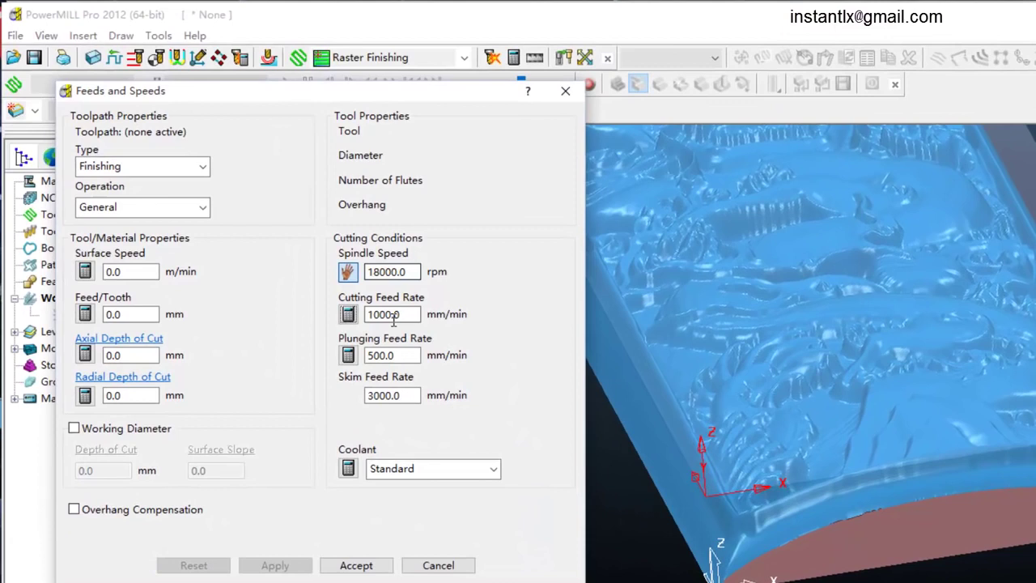
pyautogui.click(372, 316)
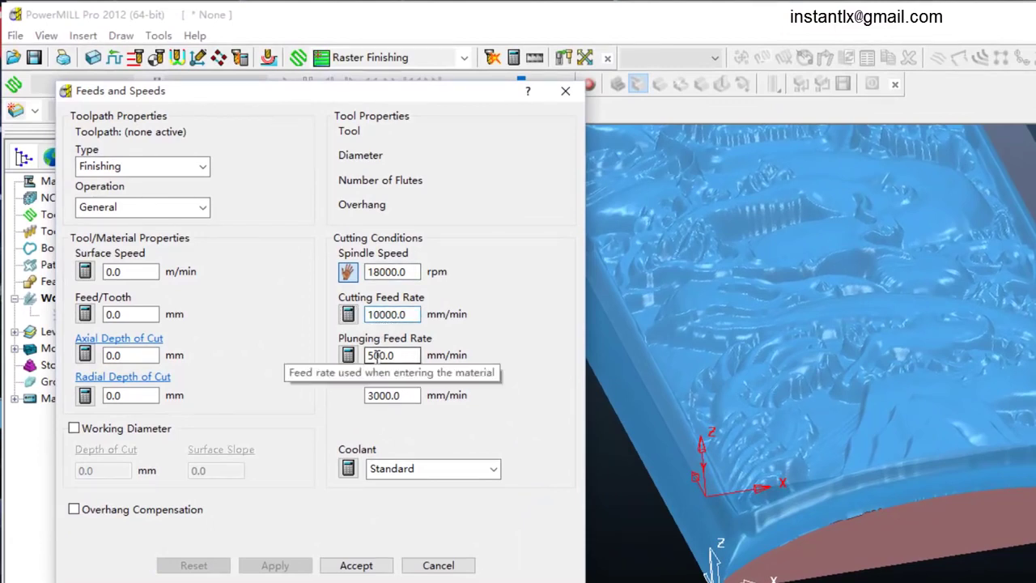
pyautogui.click(378, 356)
pyautogui.press('BackSpace')
pyautogui.write('10')
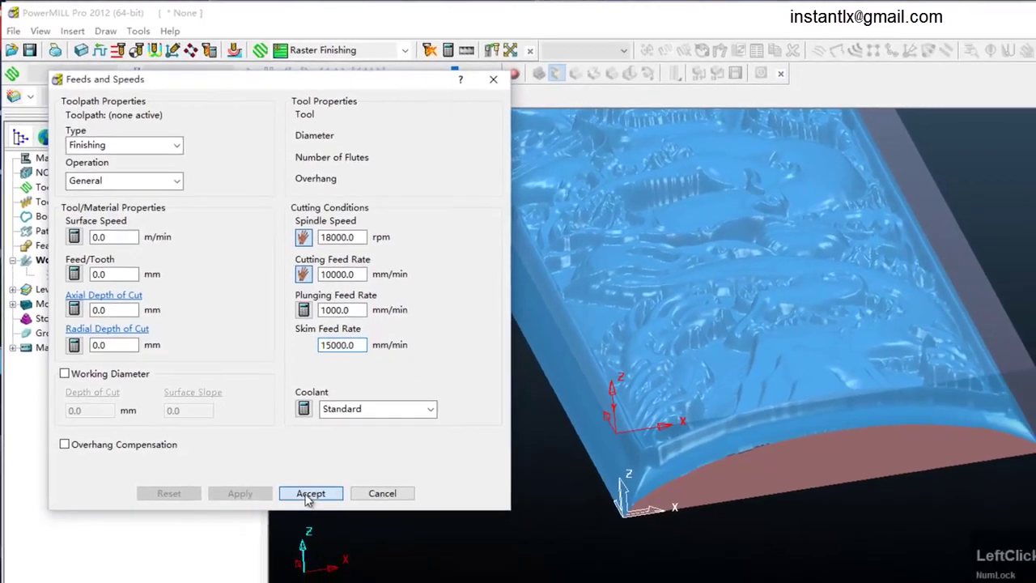
pyautogui.click(357, 565)
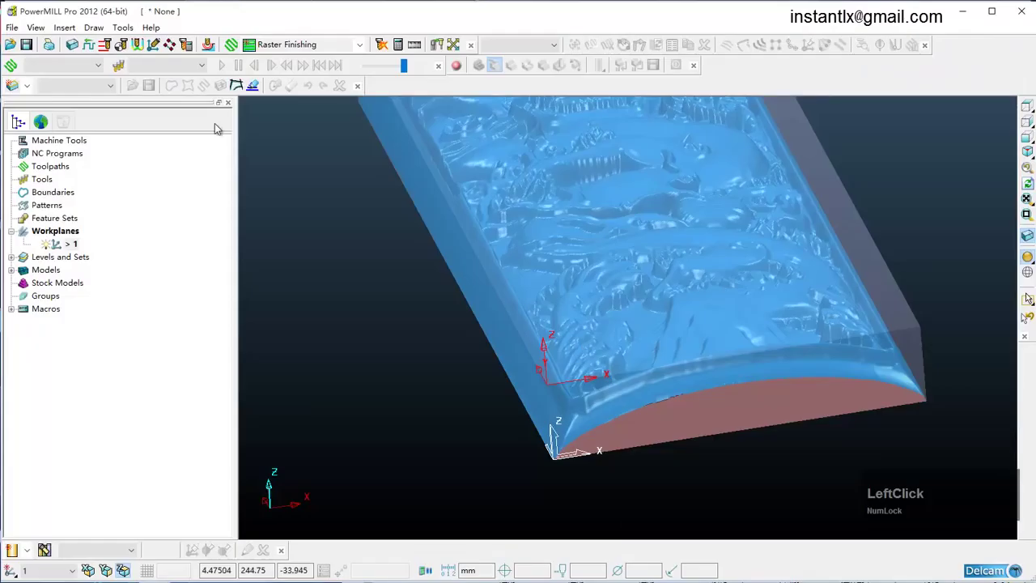
# Calculate the rapid move heights on a plane safe area relative to workplane 1, with 5.0 mm rapid and plunge clearances
pyautogui.click(104, 45)
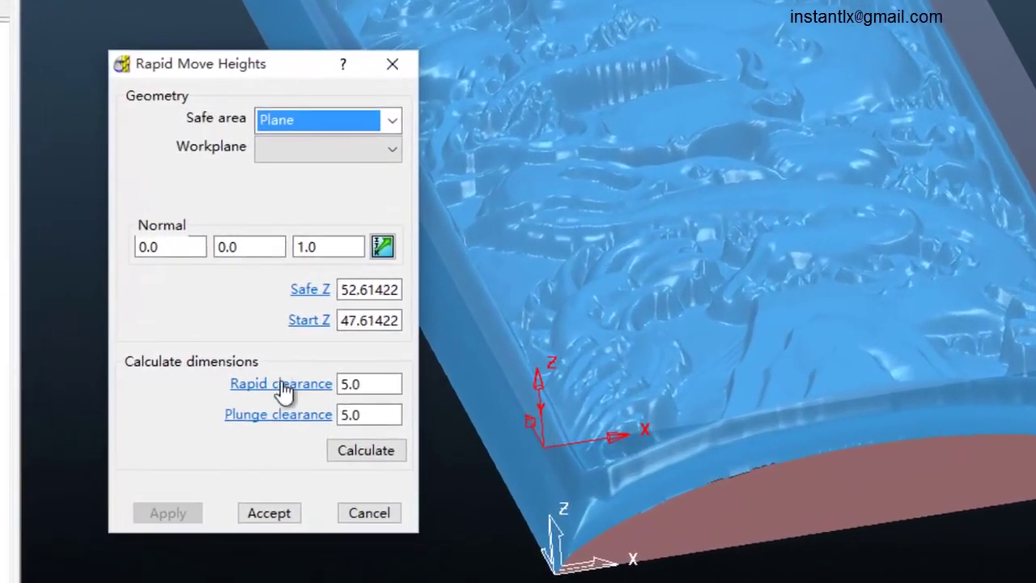
pyautogui.click(310, 151)
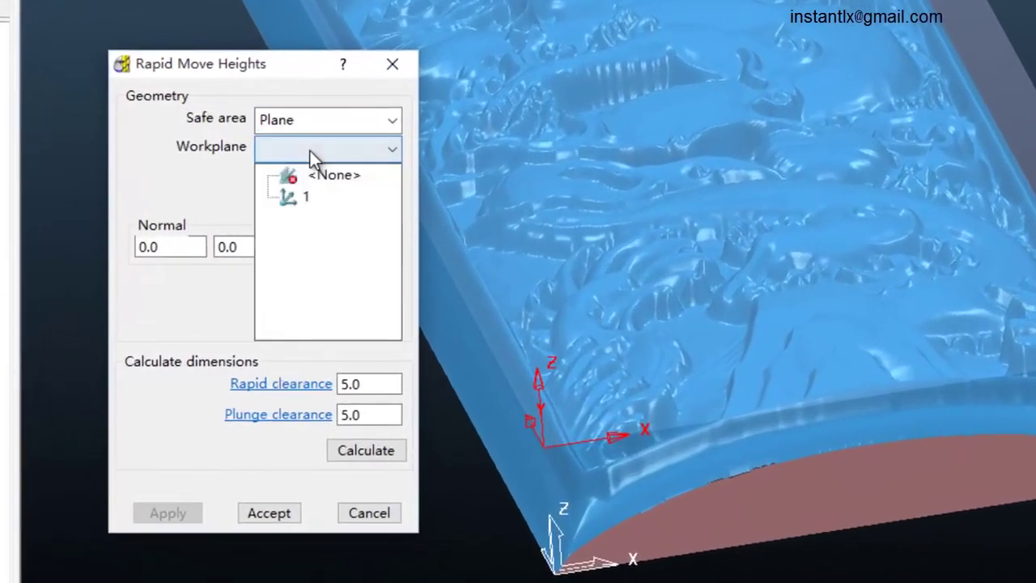
pyautogui.click(310, 199)
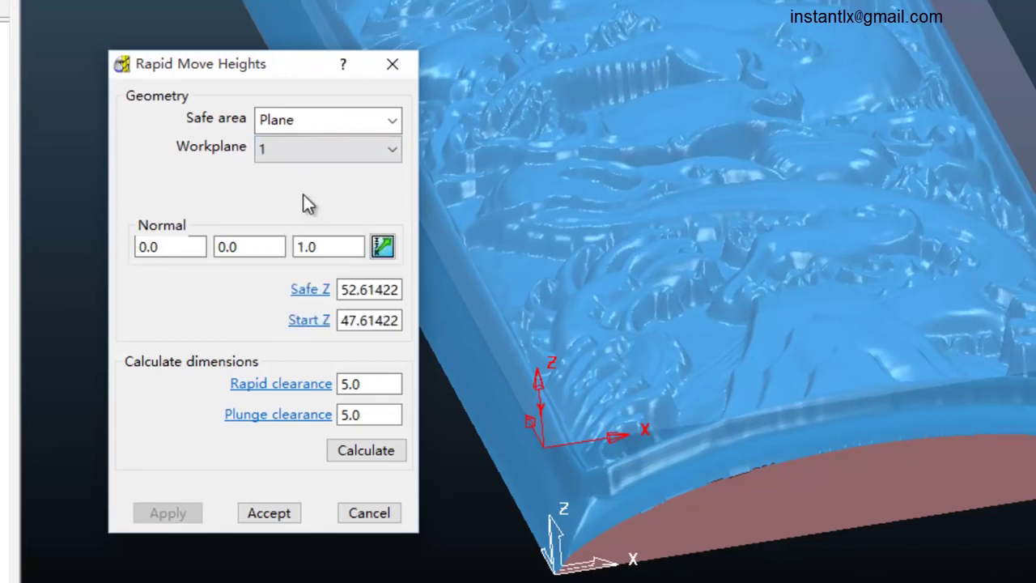
pyautogui.click(370, 459)
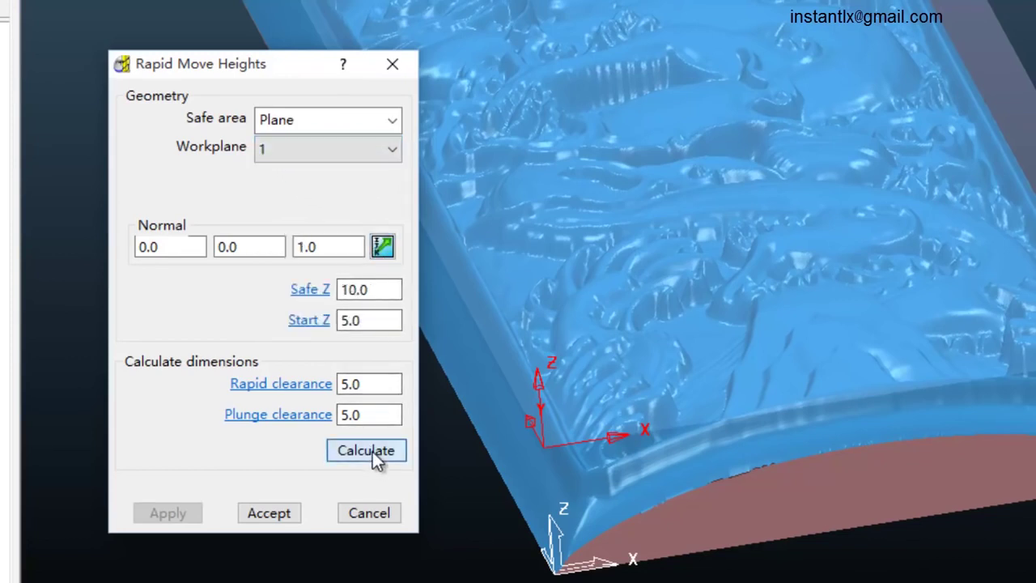
pyautogui.click(275, 508)
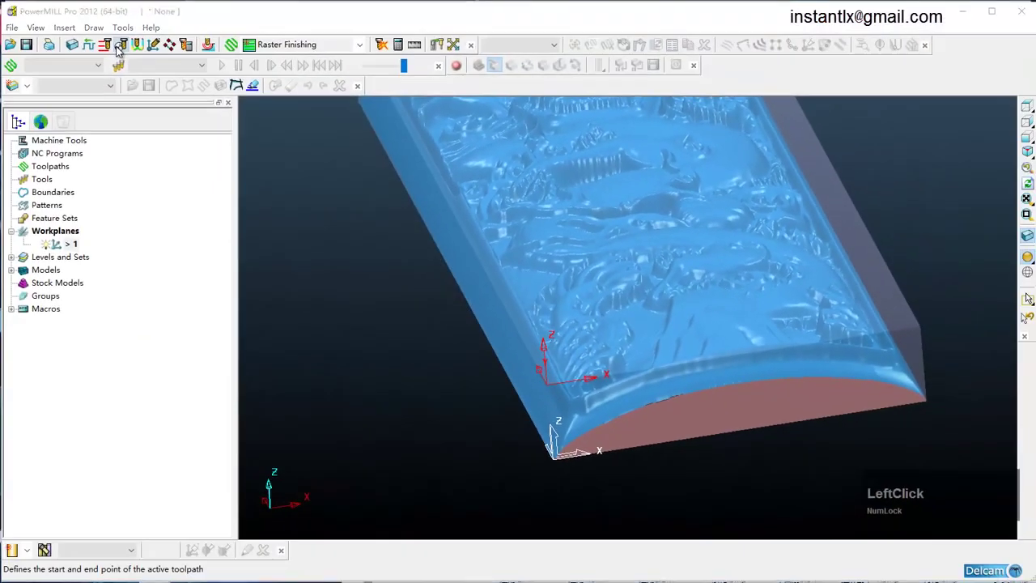
# Set the toolpath start point to First Point Safe and check the end point method
pyautogui.click(122, 46)
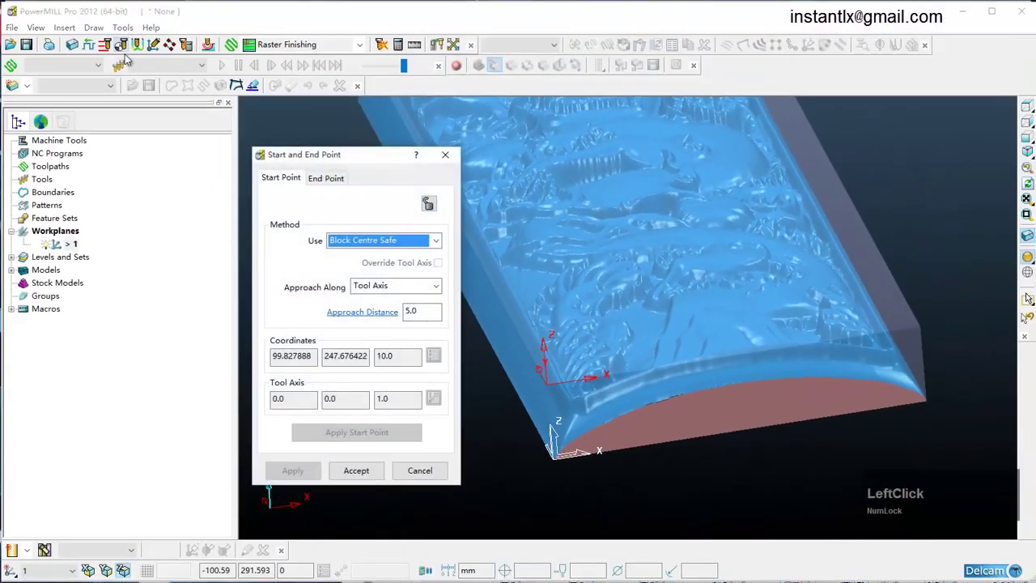
pyautogui.click(375, 242)
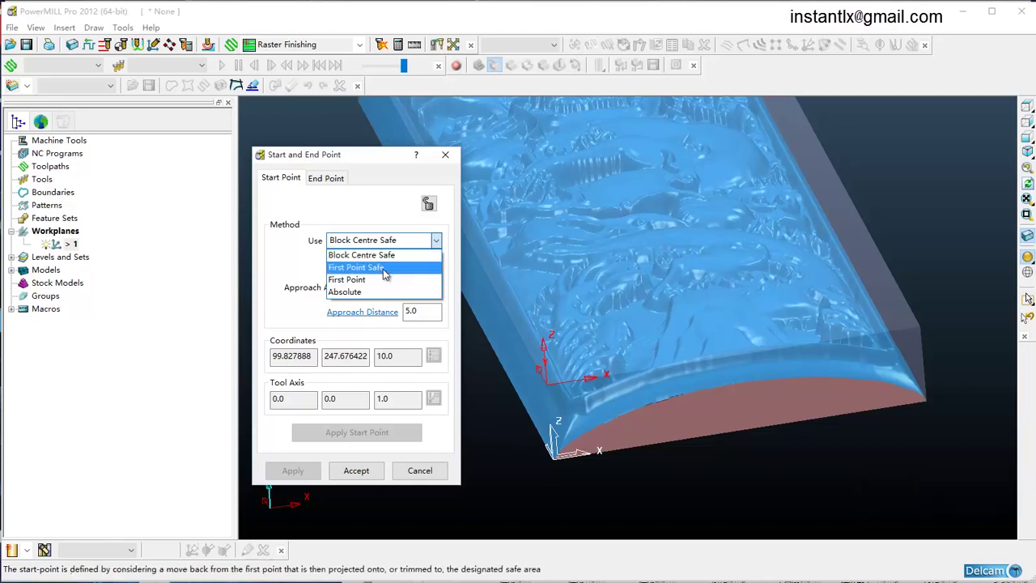
pyautogui.click(386, 275)
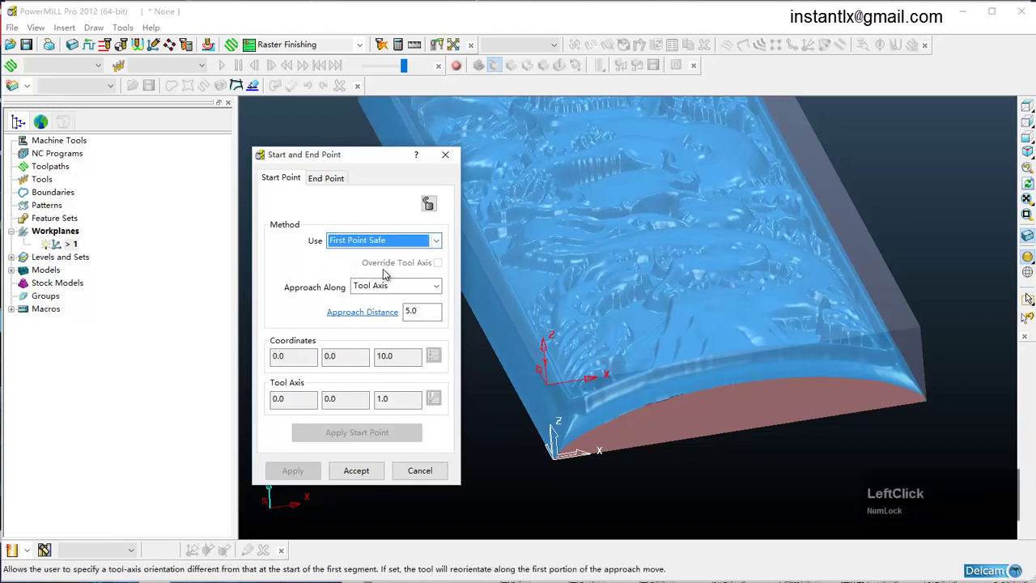
pyautogui.click(324, 180)
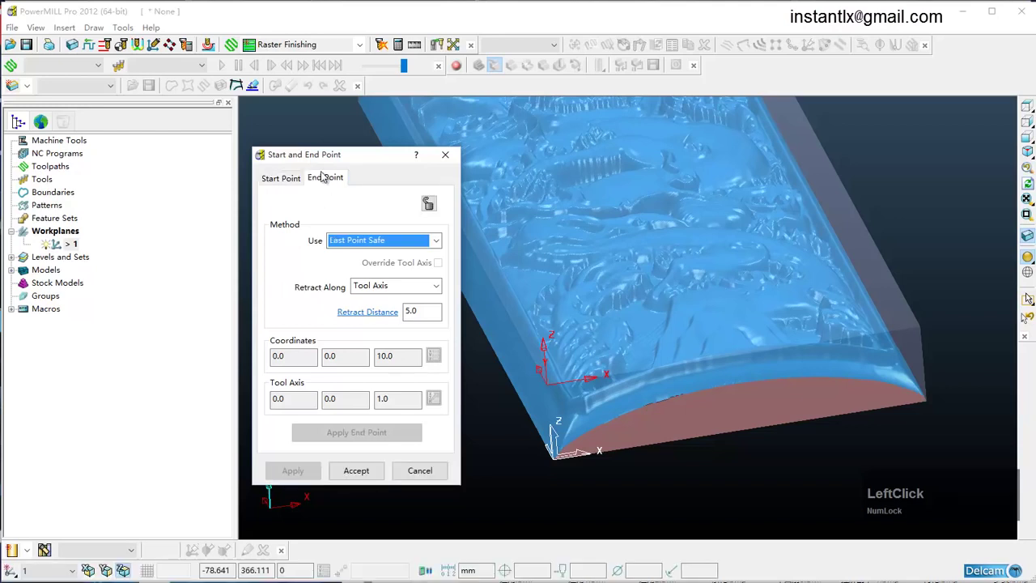
pyautogui.click(354, 473)
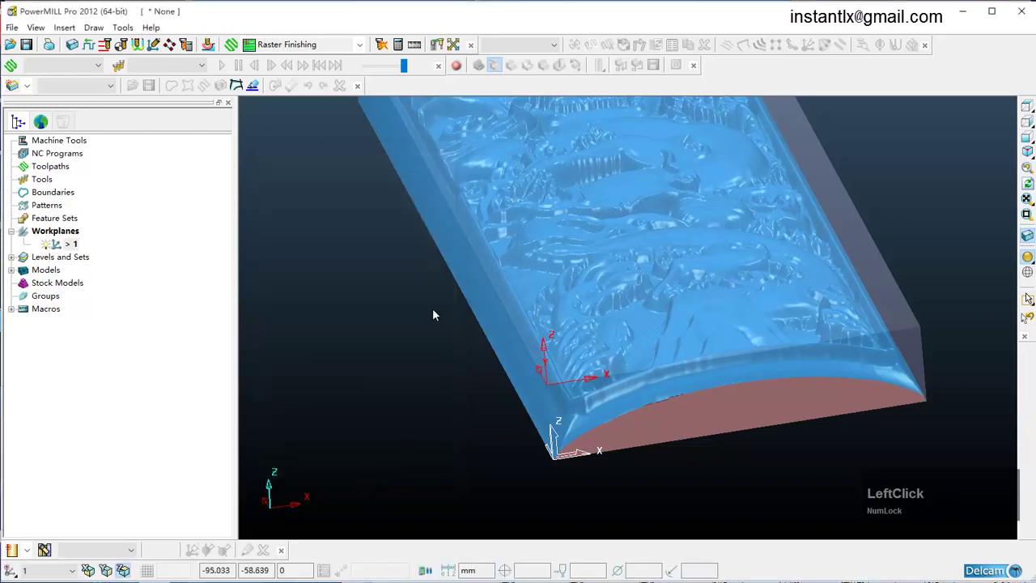
# Create an end mill tool with 6 mm diameter, 30 mm length, tool number 1 and 2 flutes
pyautogui.click(12, 233)
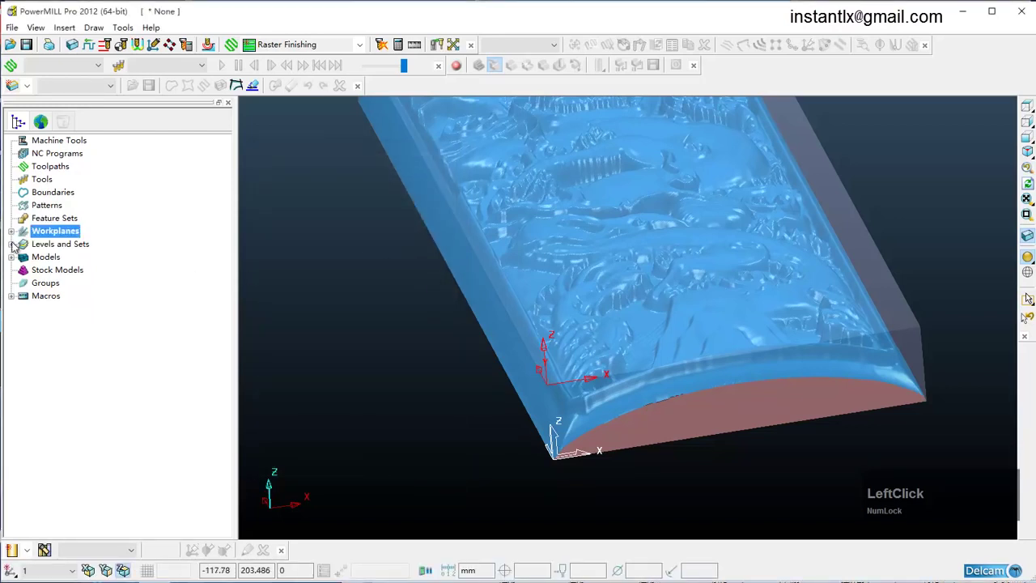
pyautogui.click(11, 552)
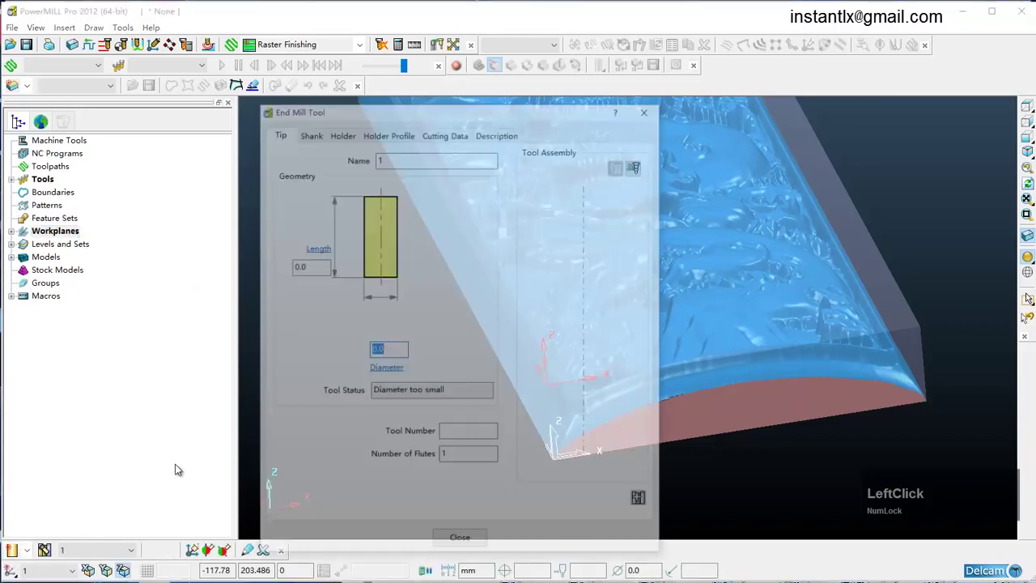
pyautogui.write('6')
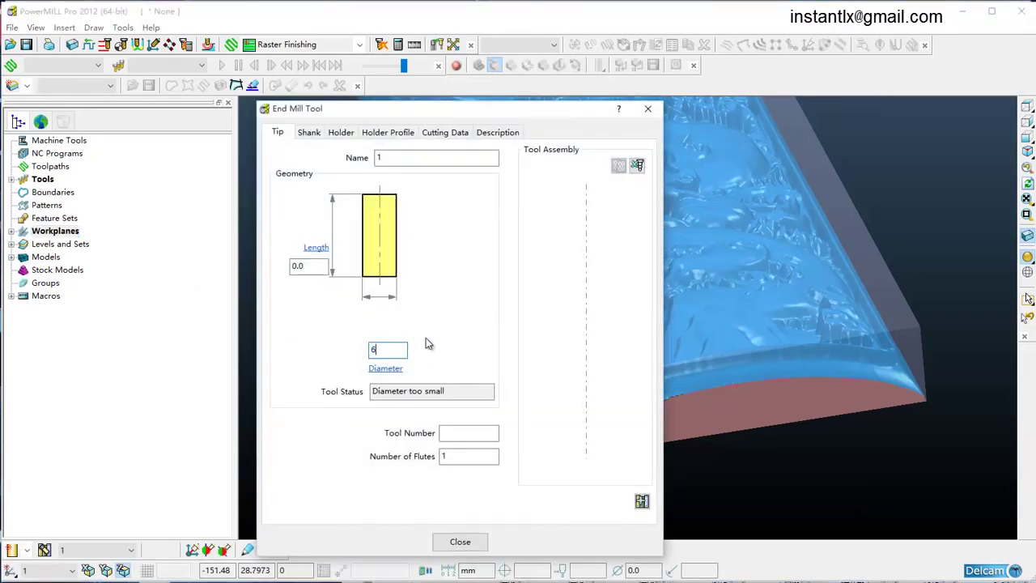
pyautogui.click(302, 268)
pyautogui.click(460, 432)
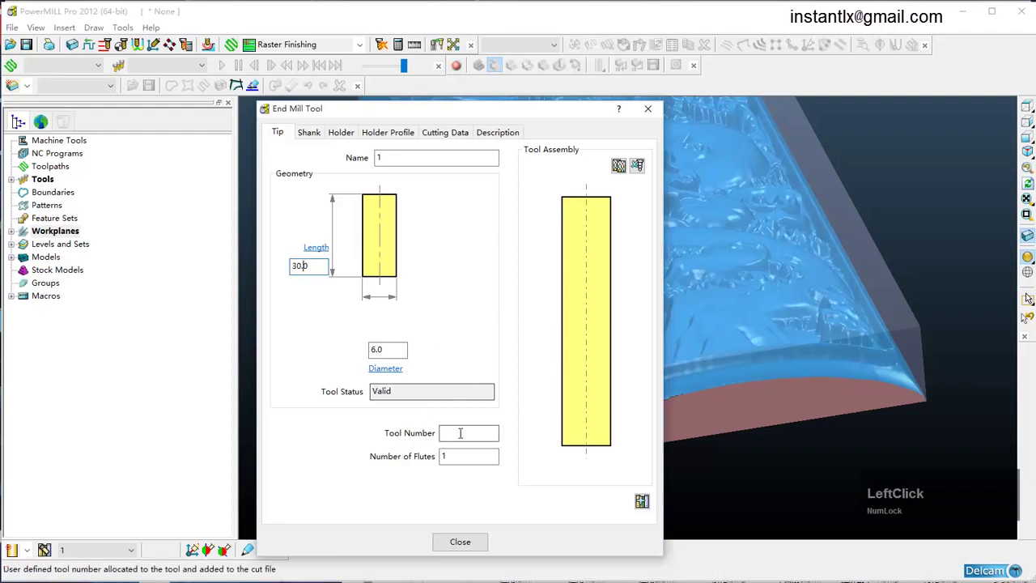
pyautogui.write('1')
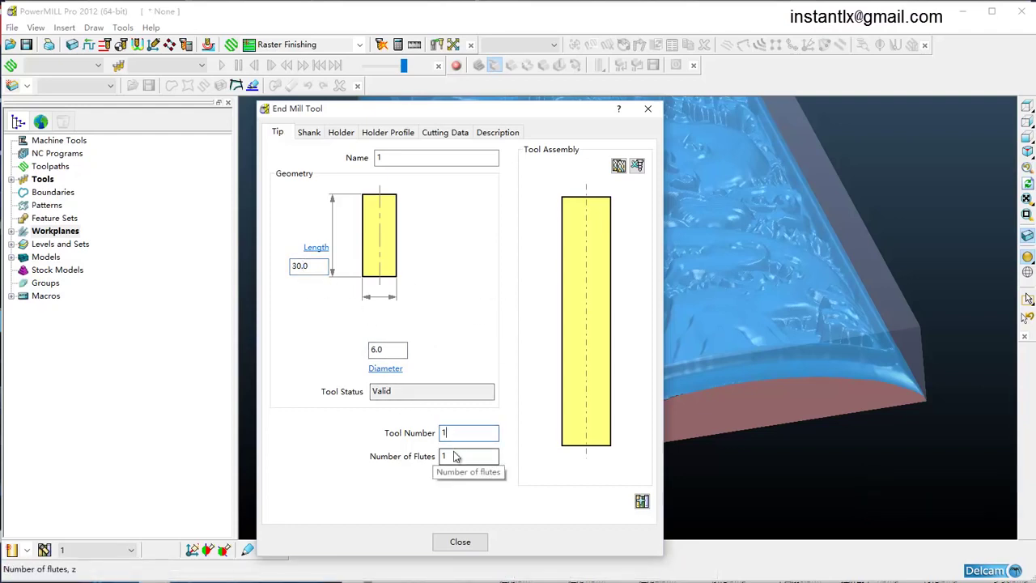
pyautogui.press('Tab')
pyautogui.write('2')
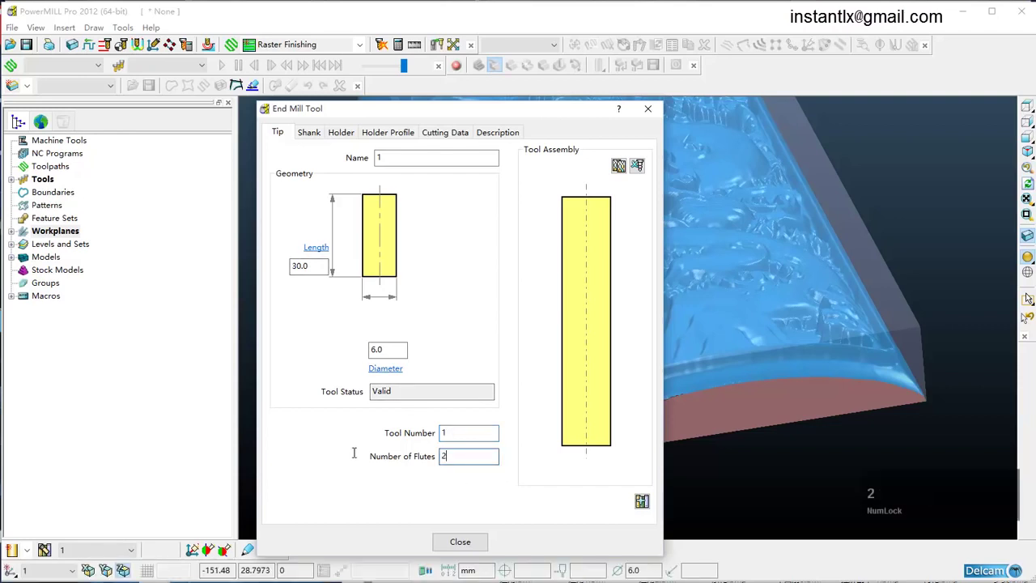
# Add a shank component to the end mill with 6 mm upper and lower diameters and 30 mm length
pyautogui.click(309, 266)
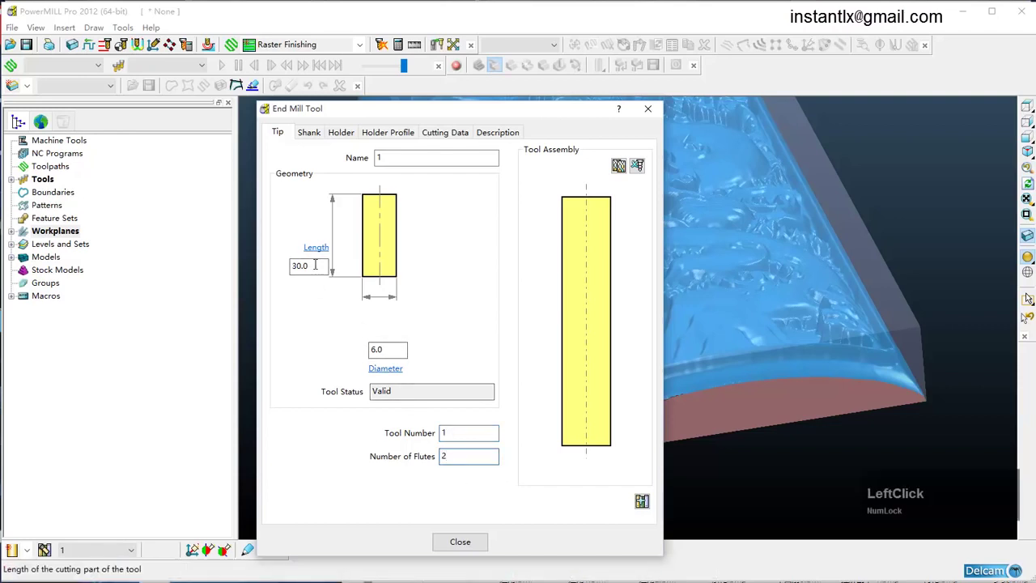
pyautogui.click(309, 132)
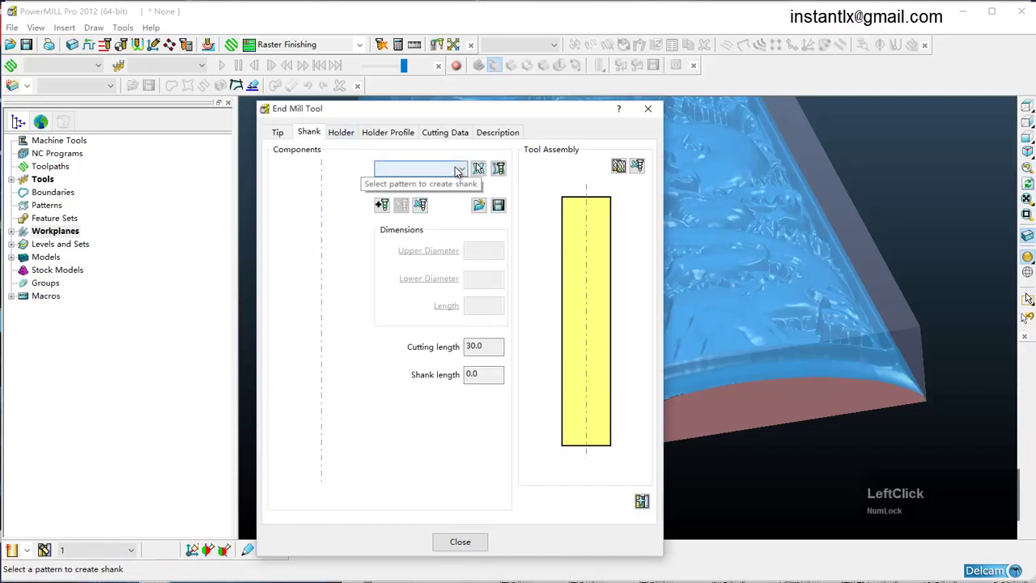
pyautogui.click(381, 205)
pyautogui.doubleClick(466, 250)
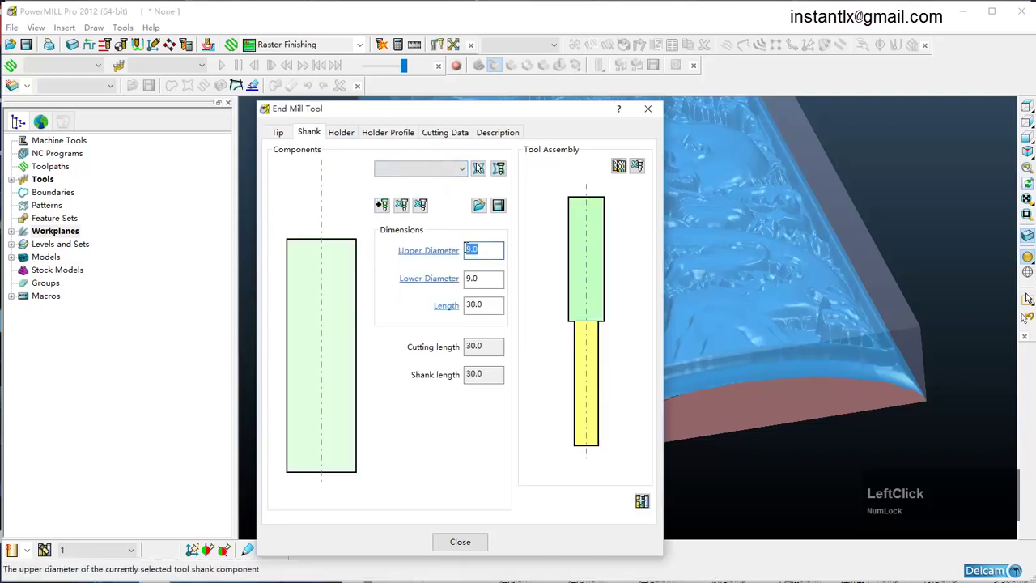
pyautogui.write('6')
pyautogui.press('Tab')
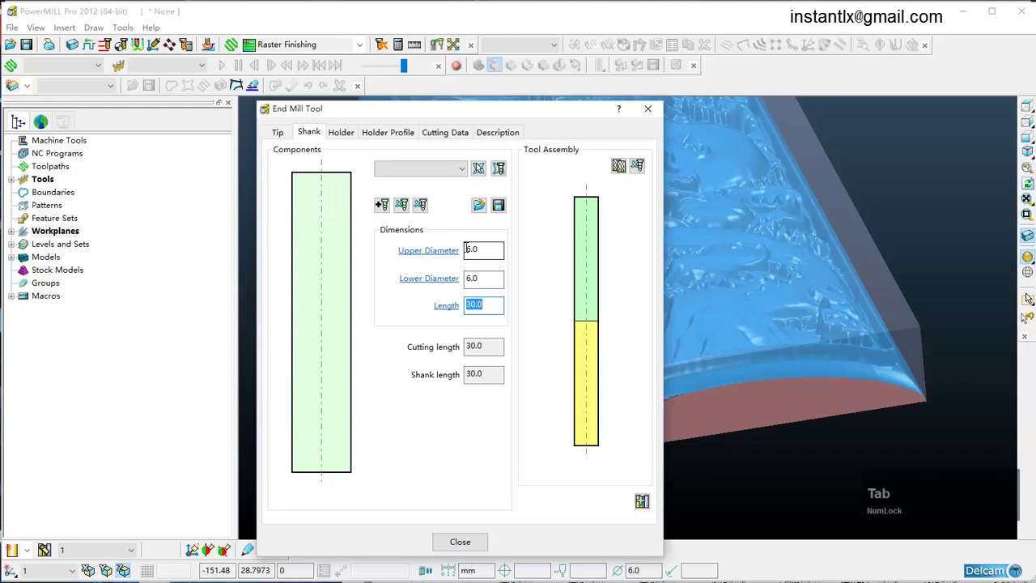
# Add a holder component to the end mill with 30 mm upper and lower diameters and 30 mm length
pyautogui.click(341, 133)
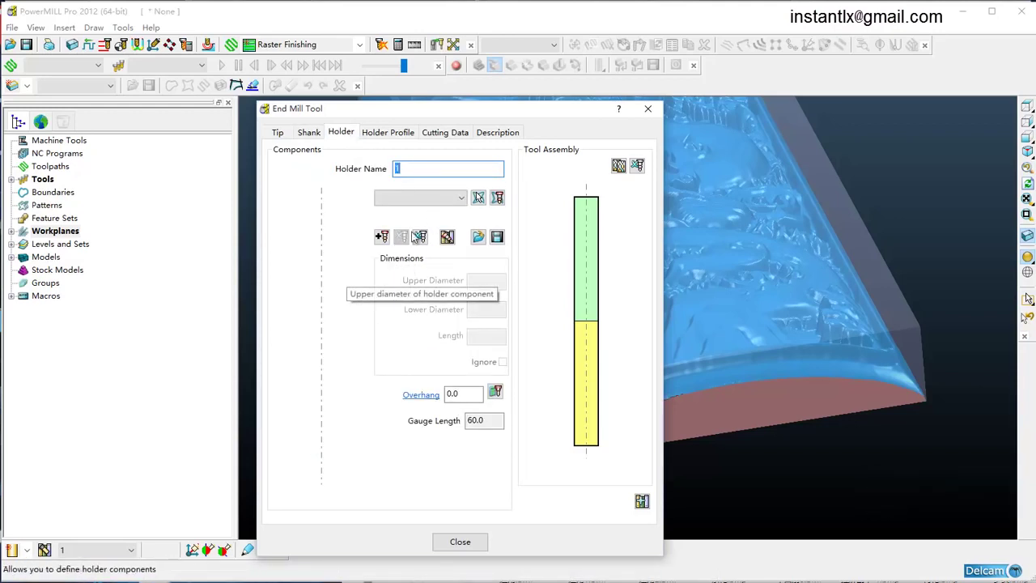
pyautogui.click(383, 237)
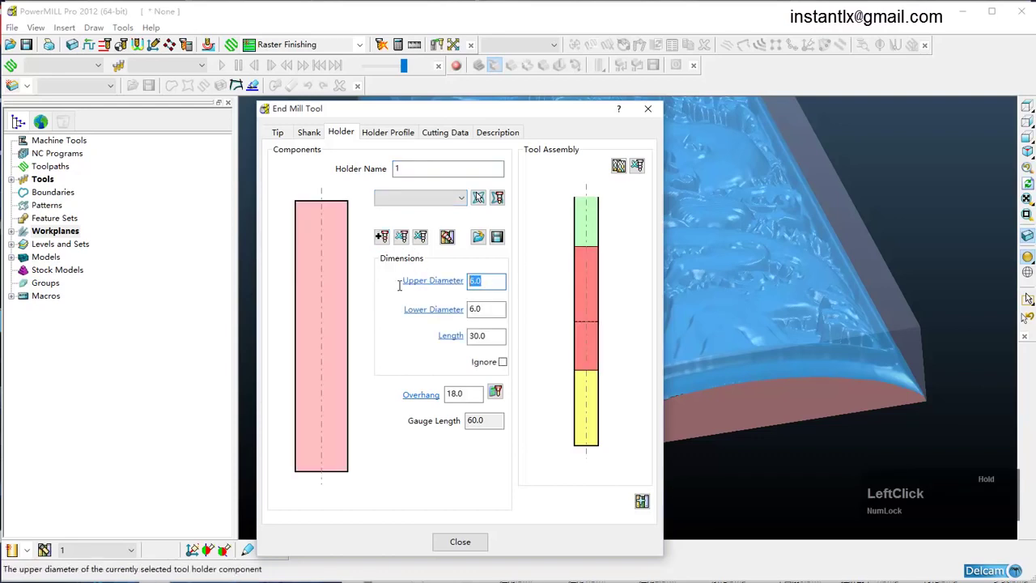
pyautogui.write('30')
pyautogui.press('Tab')
pyautogui.write('30')
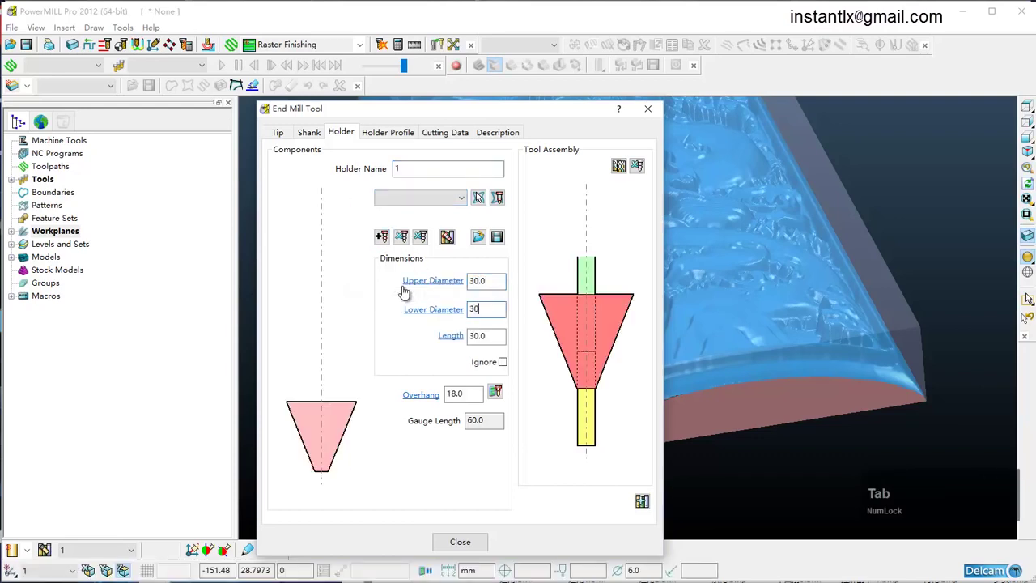
pyautogui.press('Tab')
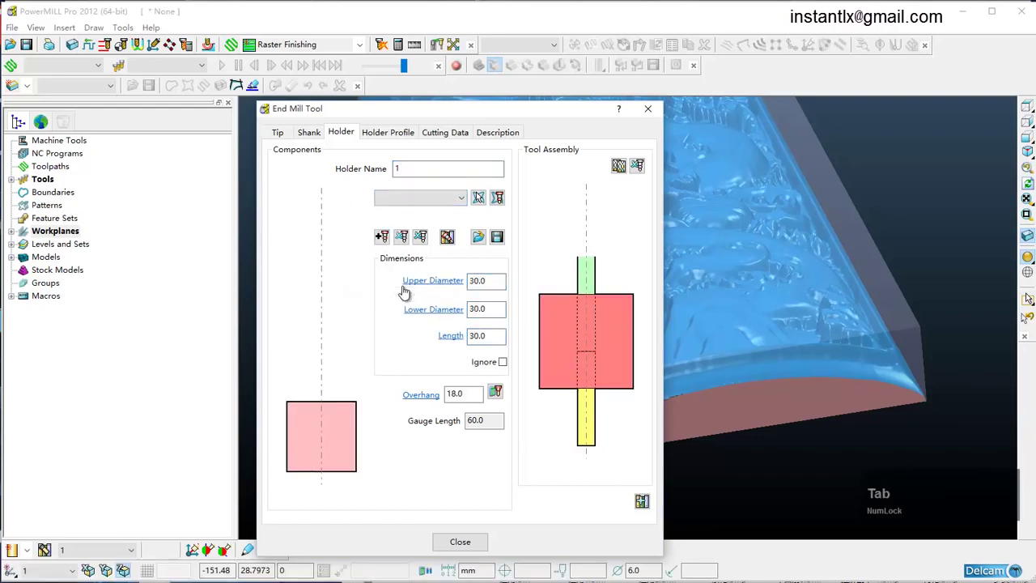
# Set the tool holder's overhang to 45 mm and finish the tool definition
pyautogui.write('40')
pyautogui.press('Tab')
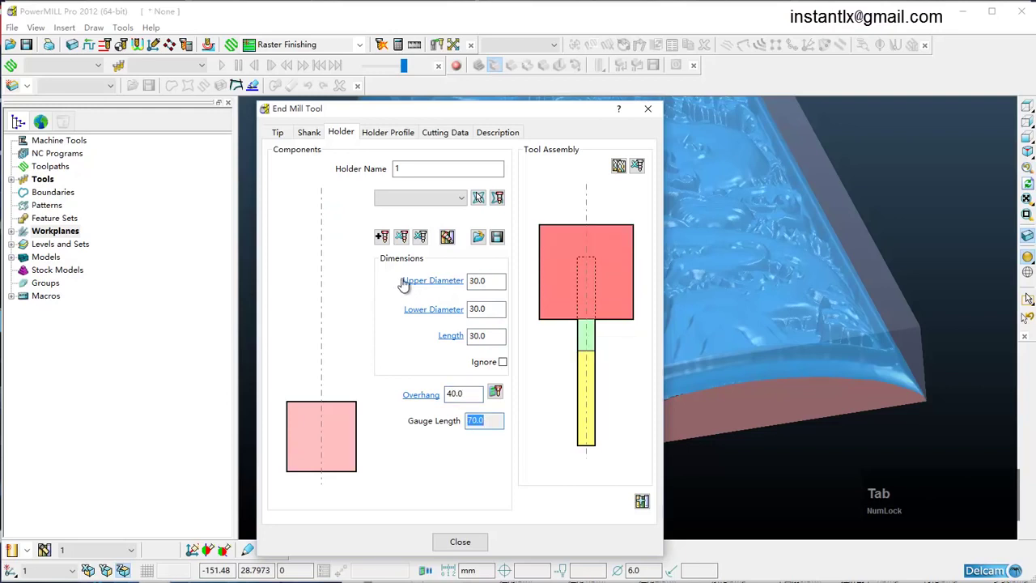
pyautogui.click(456, 394)
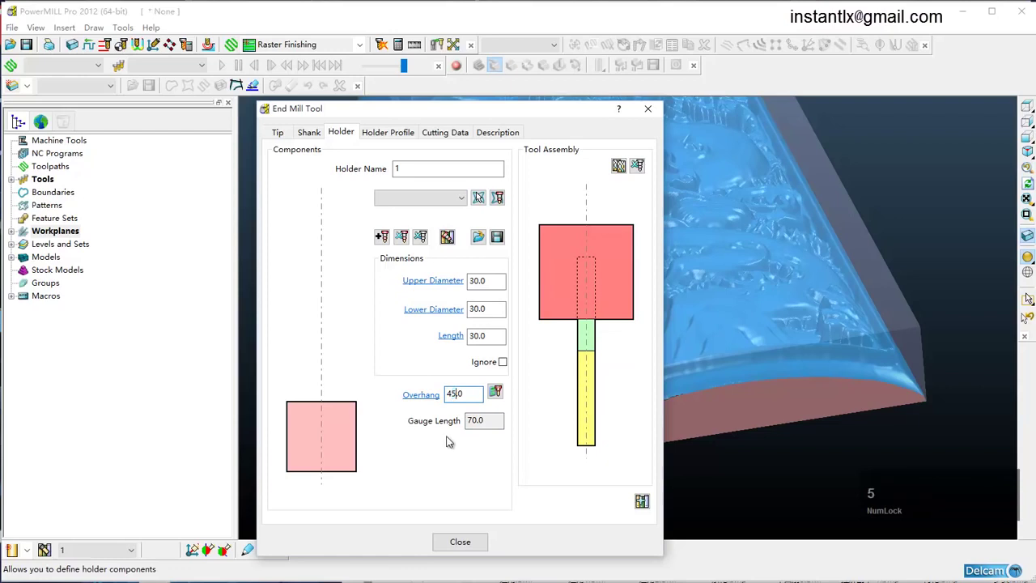
pyautogui.click(483, 336)
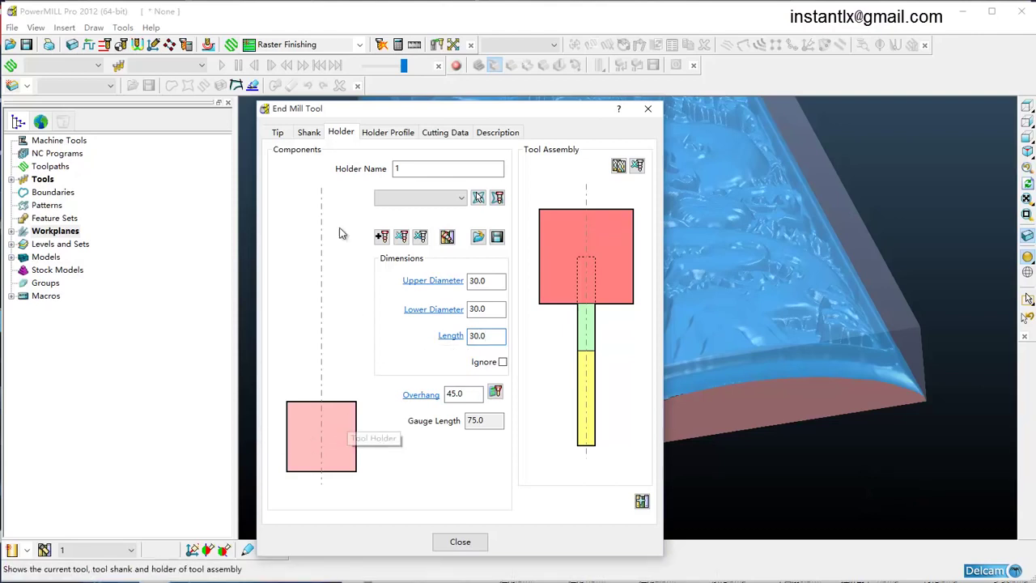
pyautogui.click(461, 541)
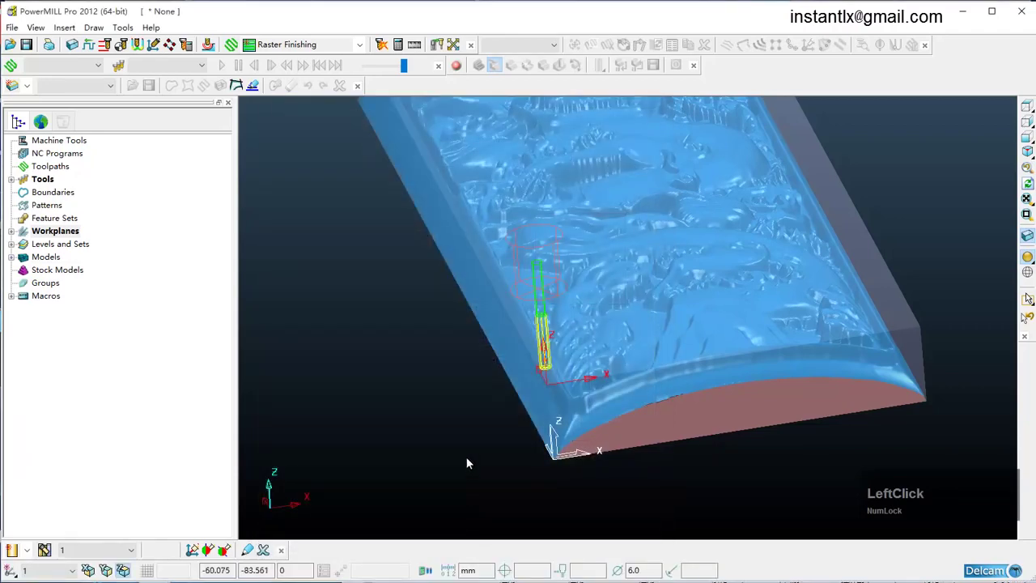
# Create a Model Area Clearance toolpath and set both the profile and area cut directions to Any
pyautogui.click(359, 45)
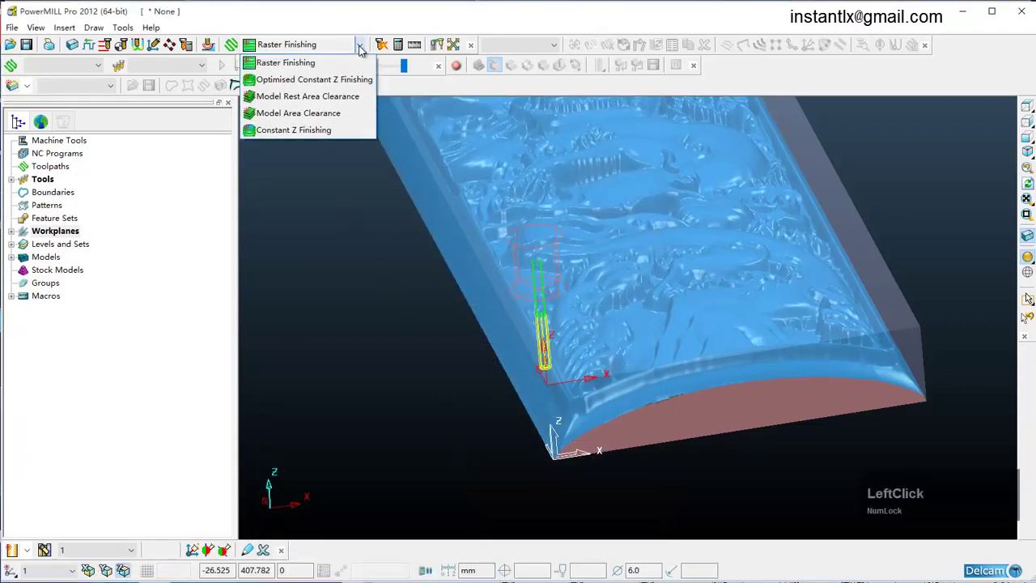
pyautogui.click(315, 120)
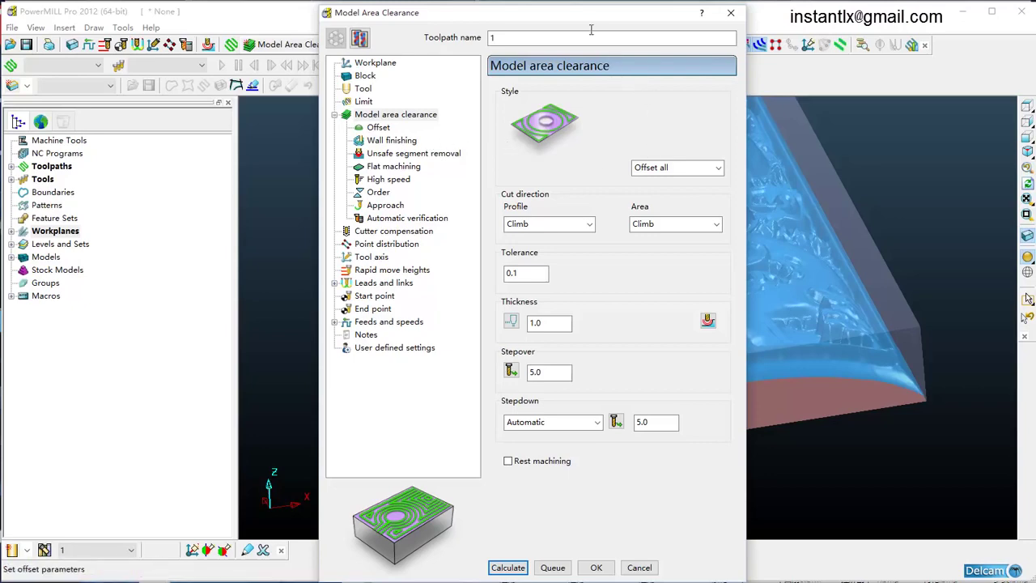
pyautogui.moveTo(462, 24); pyautogui.dragTo(200, 23)
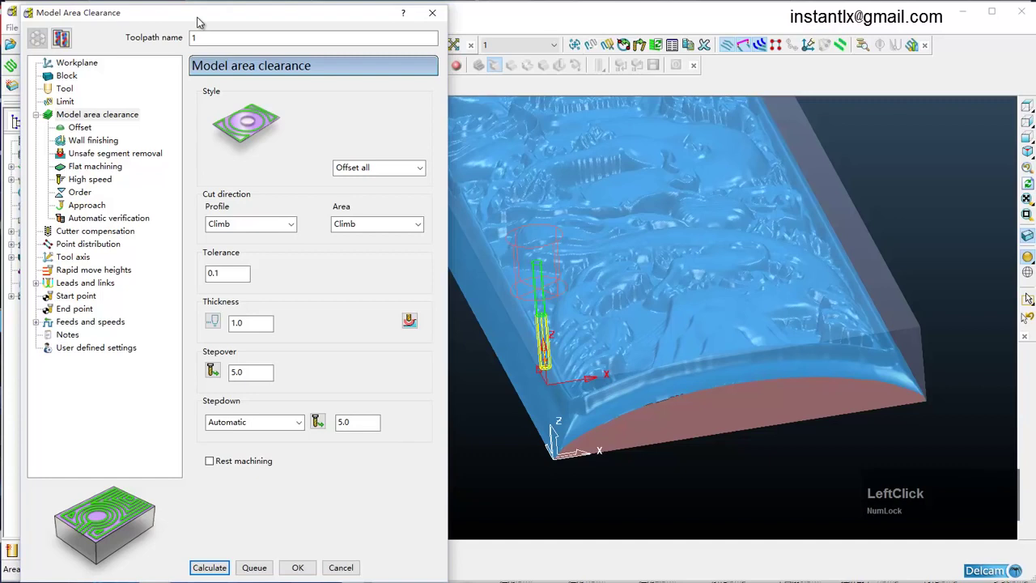
pyautogui.click(273, 224)
pyautogui.click(247, 263)
pyautogui.click(358, 226)
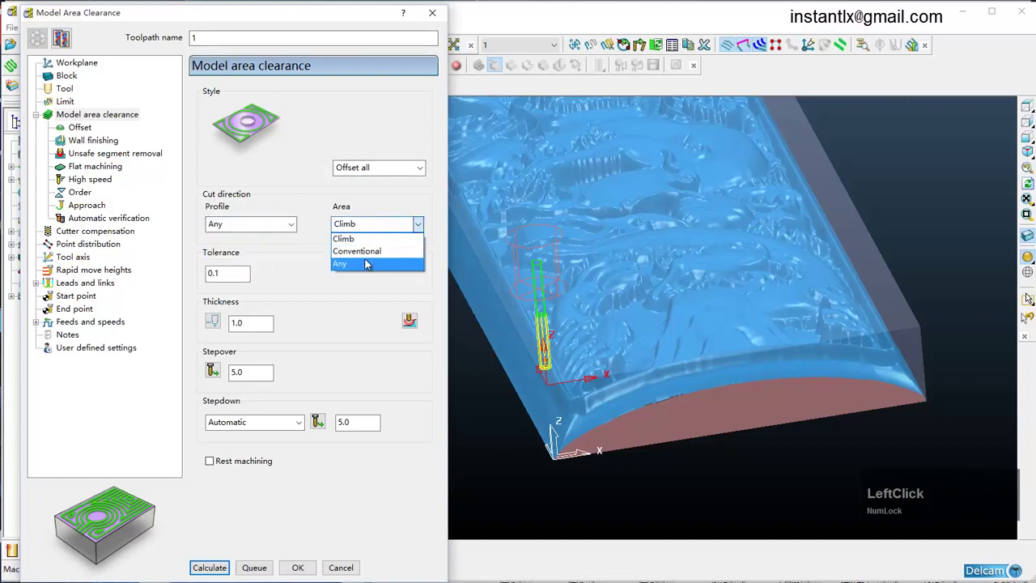
pyautogui.click(365, 264)
# Set the area clearance stepdown and stepover to 3.0 mm each
pyautogui.click(237, 373)
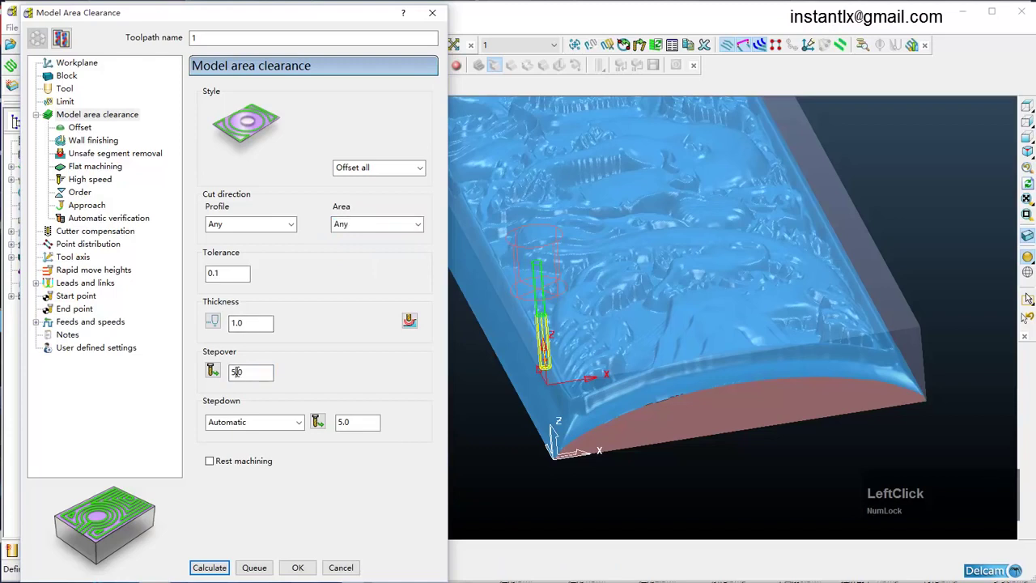
pyautogui.doubleClick(238, 373)
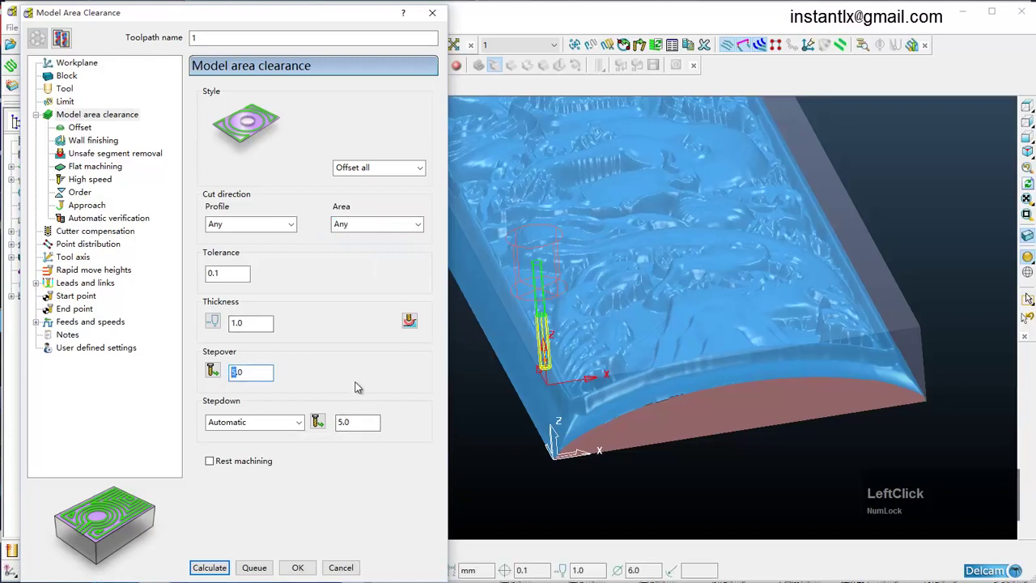
pyautogui.click(343, 422)
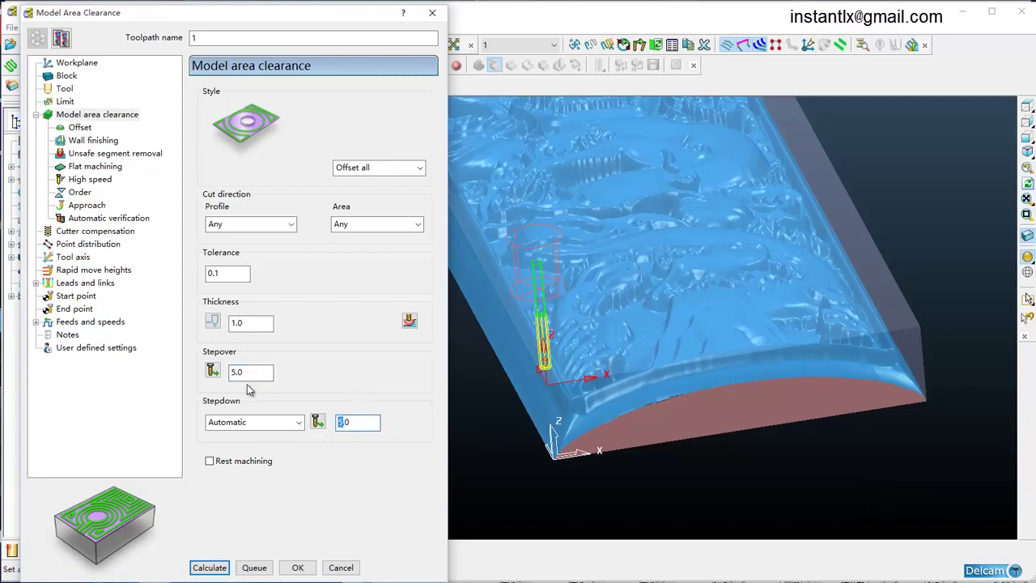
pyautogui.write('3')
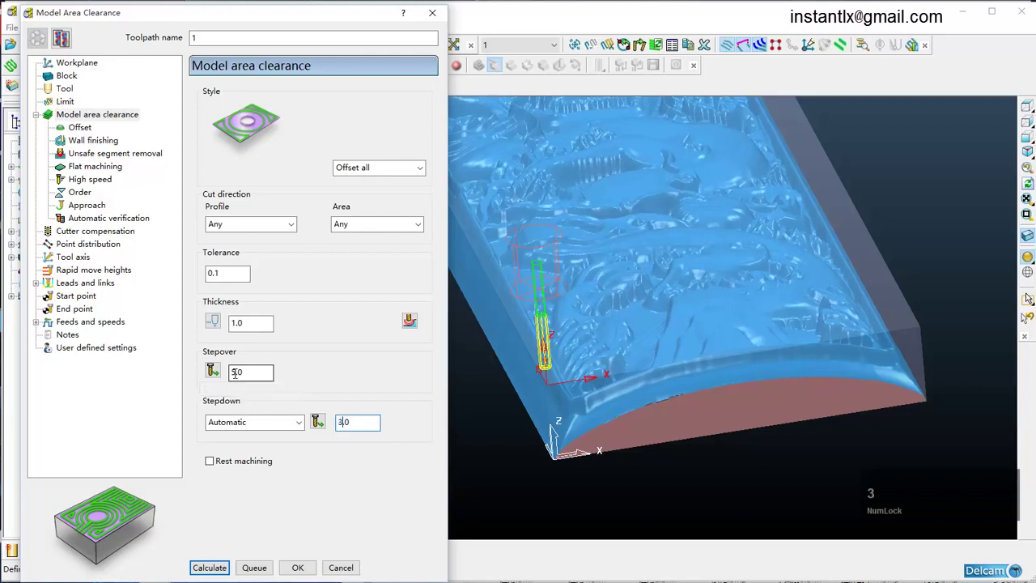
pyautogui.doubleClick(236, 373)
pyautogui.write('3')
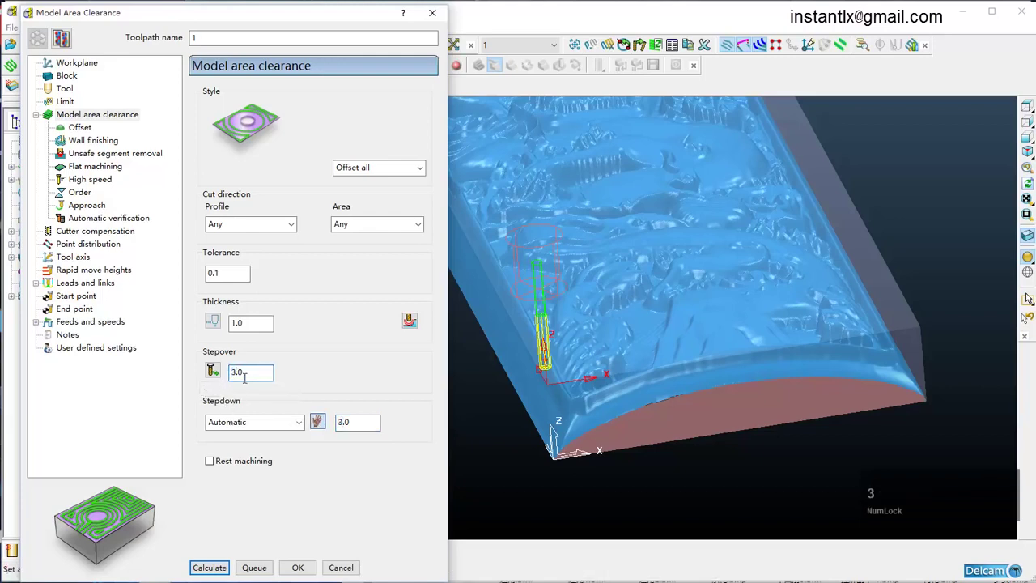
pyautogui.click(253, 323)
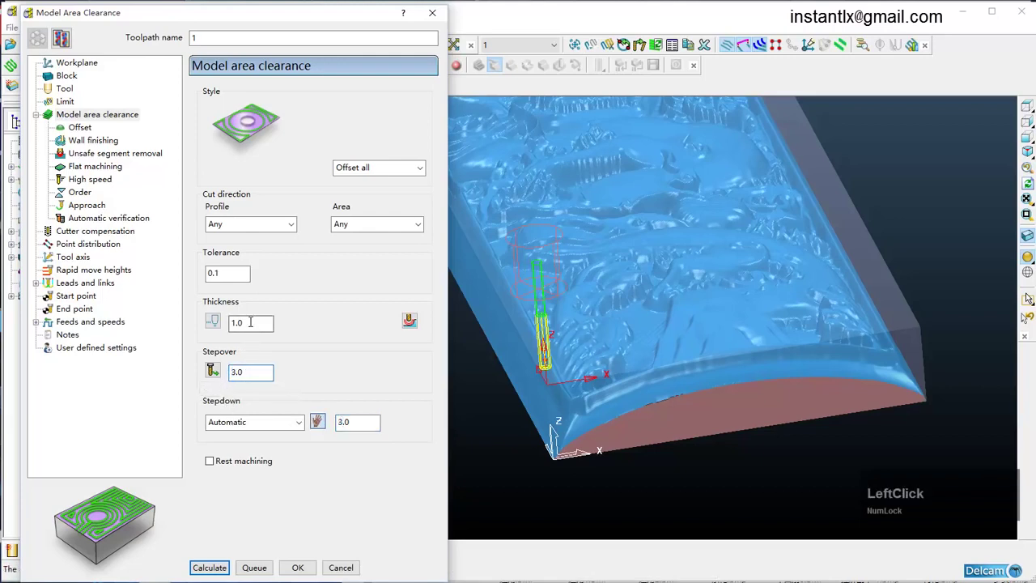
# Set the toolpath's short links to Straight, calculate the area clearance toolpath and leave its settings
pyautogui.click(35, 282)
pyautogui.click(78, 321)
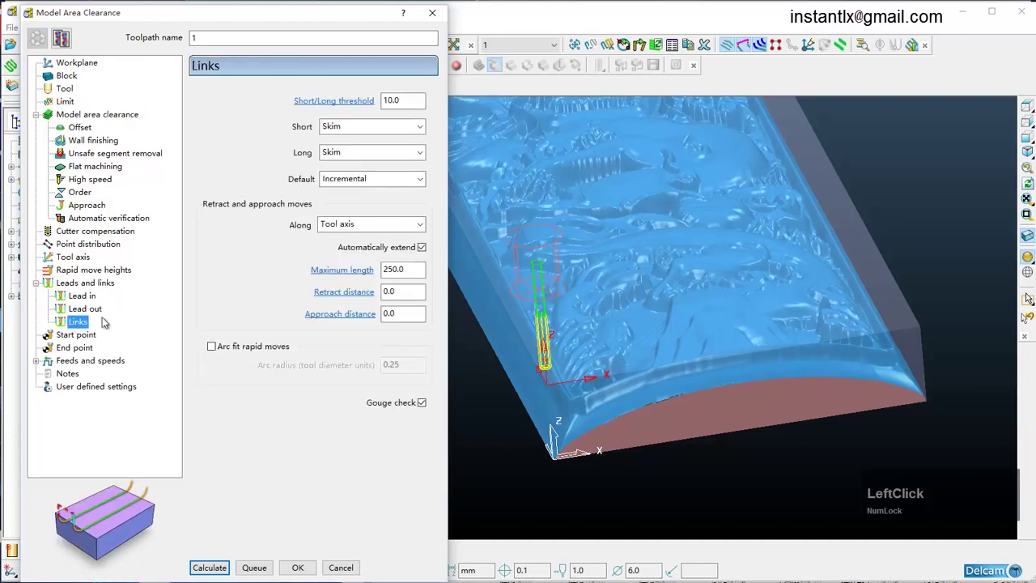
pyautogui.click(368, 126)
pyautogui.click(379, 209)
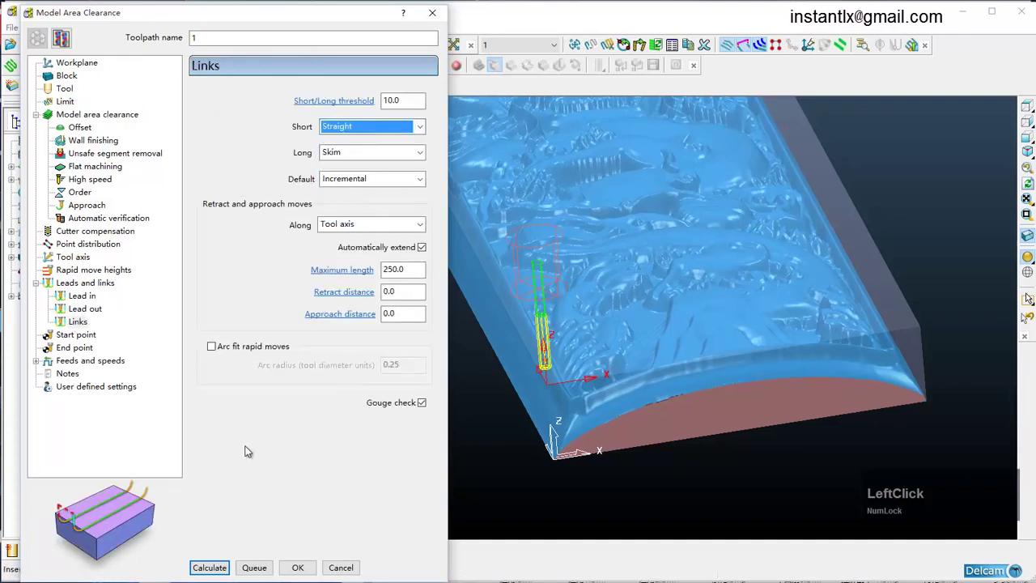
pyautogui.click(212, 569)
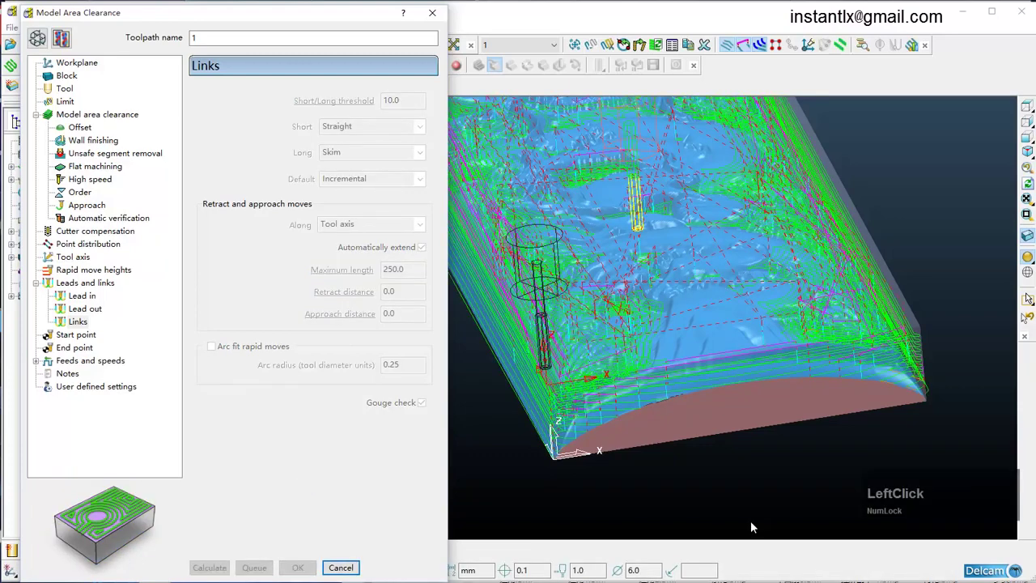
pyautogui.click(350, 570)
# Examine the calculated area clearance toolpath across the relief and along its outer edge
pyautogui.scroll(-3, 559, 356)
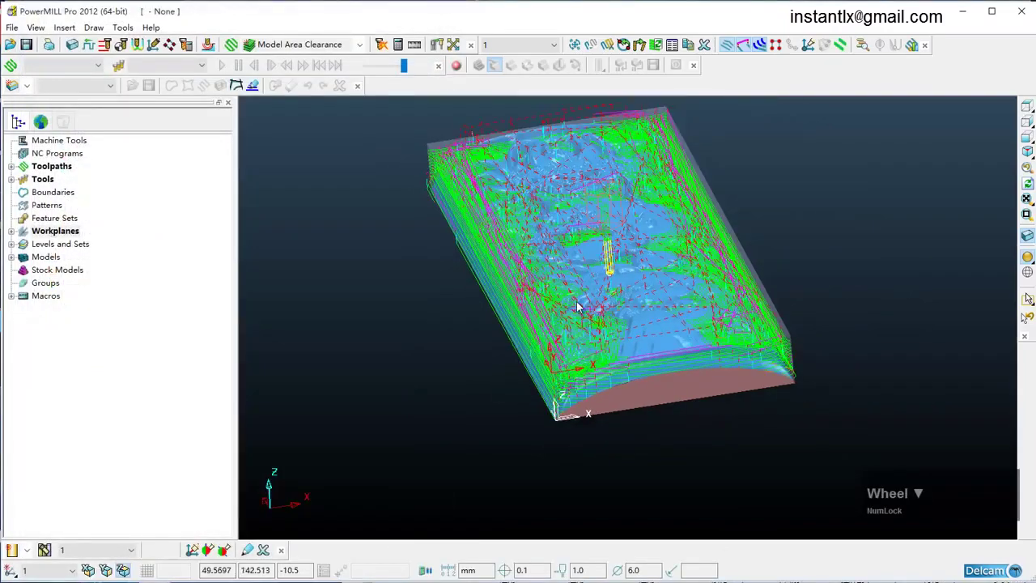
pyautogui.moveTo(567, 356); pyautogui.dragTo(594, 327, button='middle')
pyautogui.scroll(2, 535, 207)
pyautogui.scroll(-2, 623, 265)
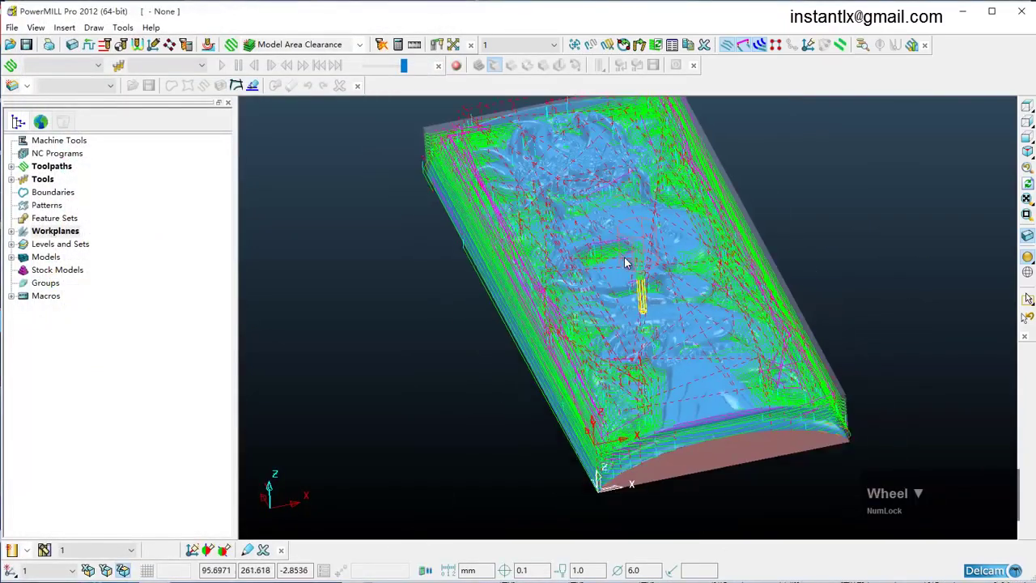
pyautogui.moveTo(685, 368); pyautogui.dragTo(654, 348, button='middle')
pyautogui.scroll(3, 561, 350)
pyautogui.scroll(-3, 562, 351)
pyautogui.scroll(3, 531, 368)
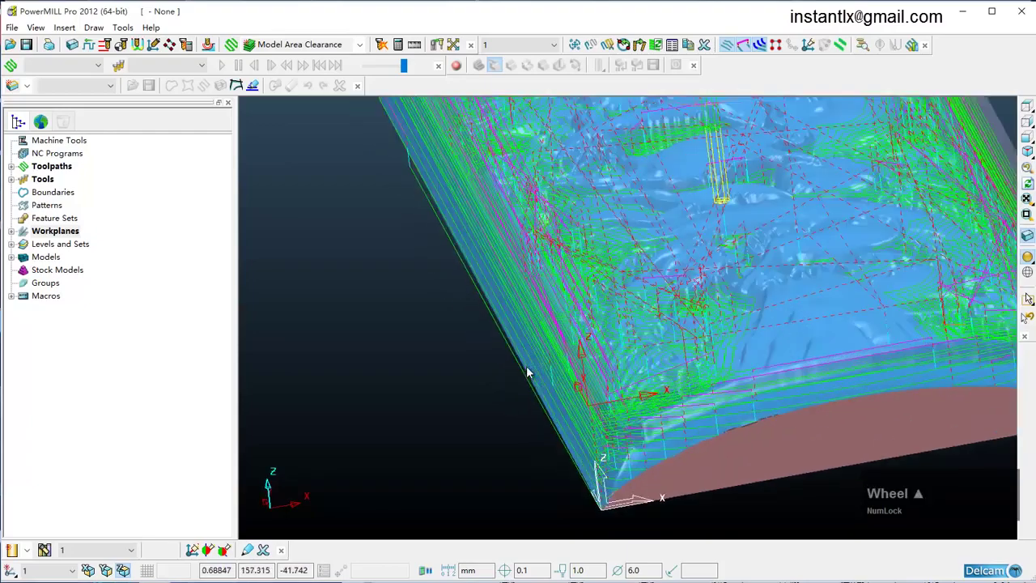
# Simulate toolpath 1 from the nearest point on its lowest pass along the relief's long edge
pyautogui.click(542, 415)
pyautogui.rightClick(541, 414)
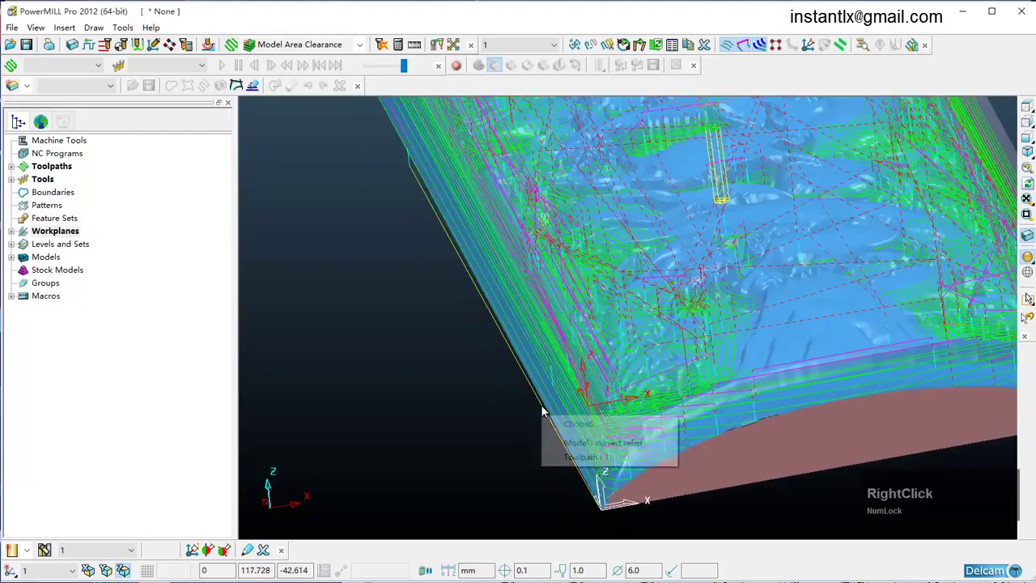
pyautogui.click(569, 458)
pyautogui.click(595, 267)
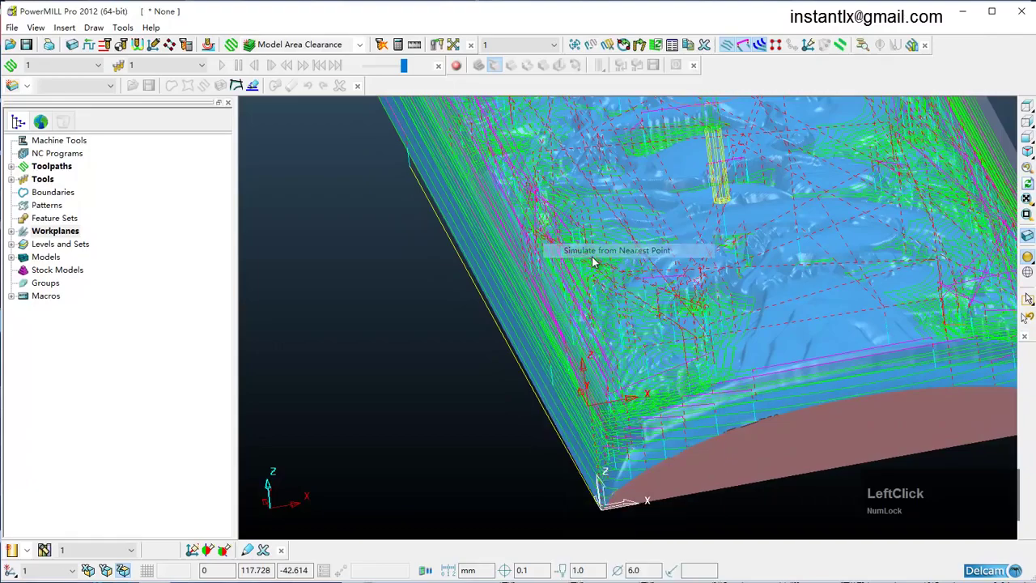
# Step the simulated tool backwards along the toolpath in the front view to check its depth beside the block
pyautogui.moveTo(569, 330); pyautogui.dragTo(514, 319, button='middle')
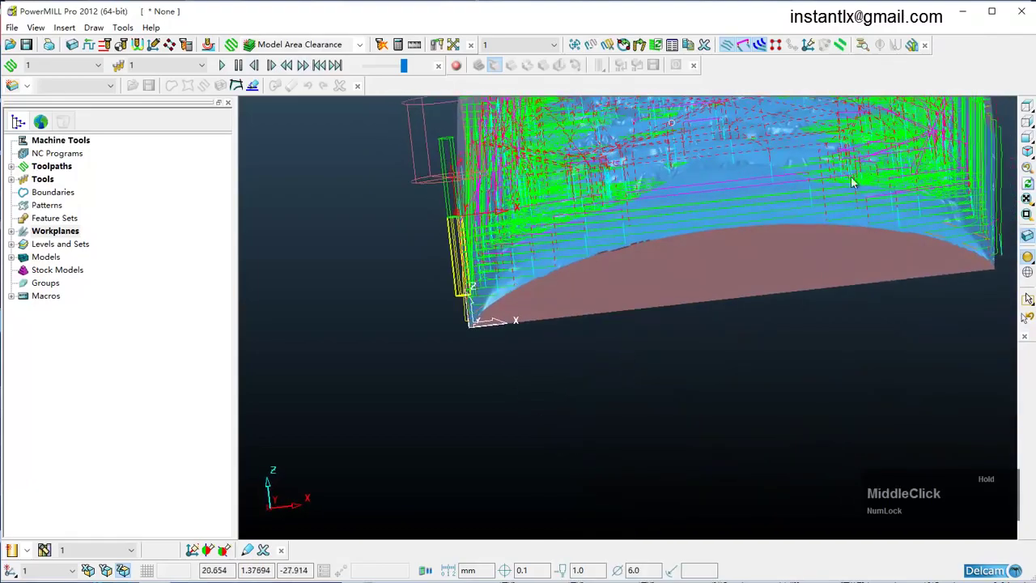
pyautogui.click(1028, 153)
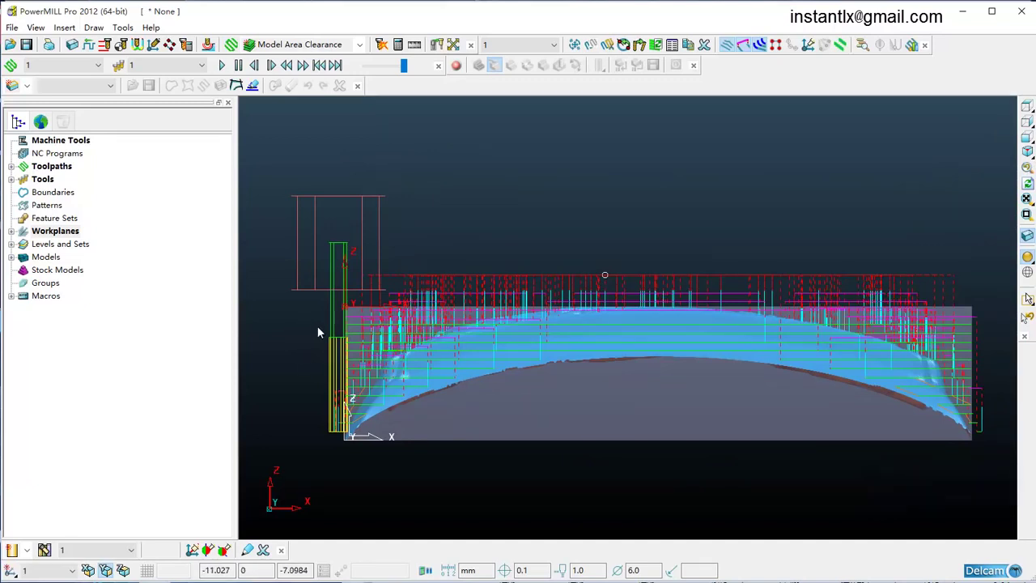
pyautogui.press('Left')
pyautogui.press('Left')
pyautogui.press('Left')
pyautogui.press('Left')
pyautogui.press('Left')
pyautogui.press('Left')
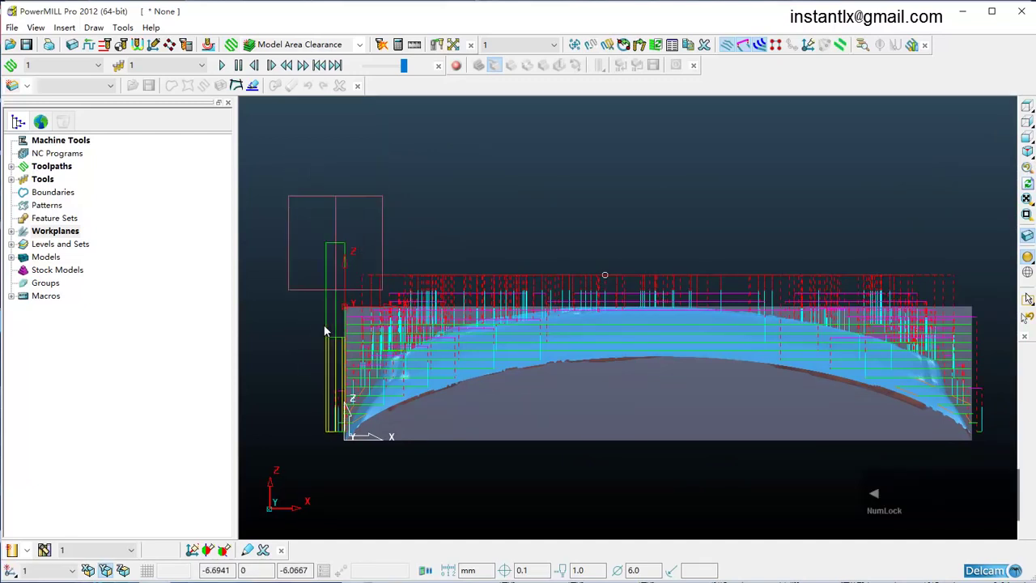
pyautogui.press('Left')
pyautogui.press('Left')
pyautogui.press('Left')
pyautogui.press('Left')
pyautogui.press('Left')
pyautogui.press('Left')
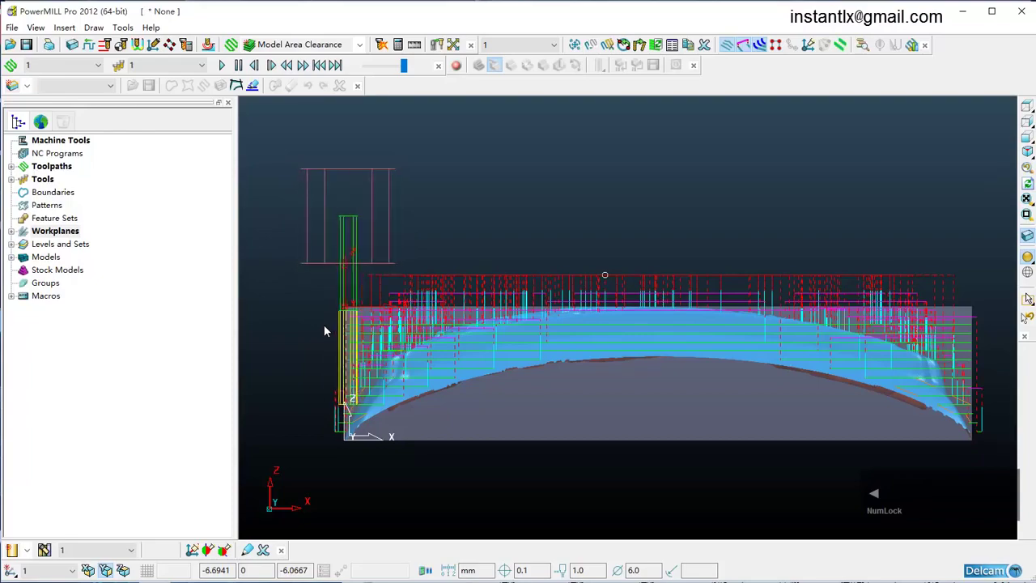
pyautogui.press('Left')
pyautogui.press('Left')
pyautogui.press('Left')
pyautogui.press('Left')
pyautogui.press('Left')
pyautogui.press('Left')
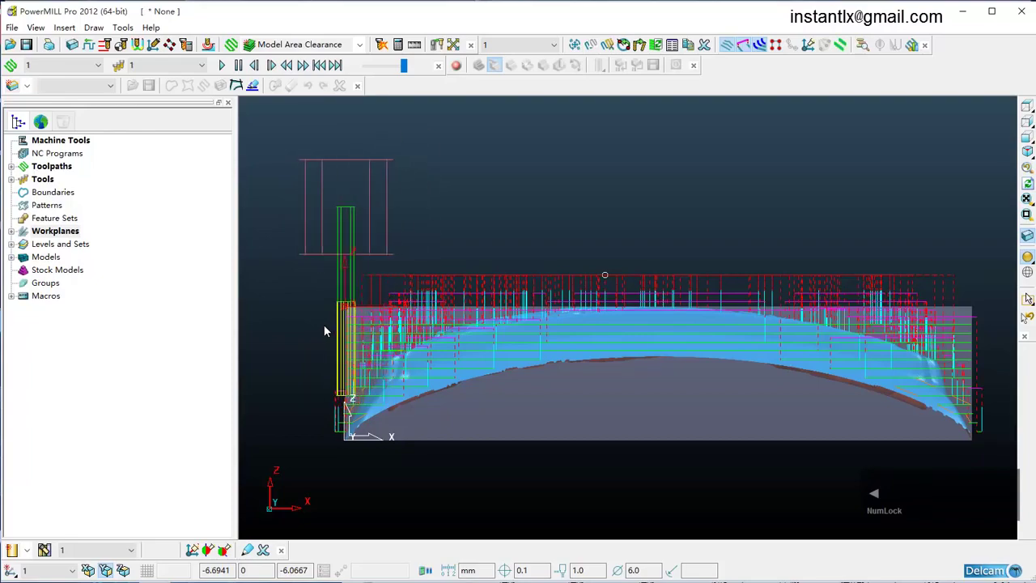
# Step the simulated tool backwards to the block's front corner and examine its position against the toolpath from angled views
pyautogui.press('Left')
pyautogui.press('Left')
pyautogui.press('Left')
pyautogui.press('Left')
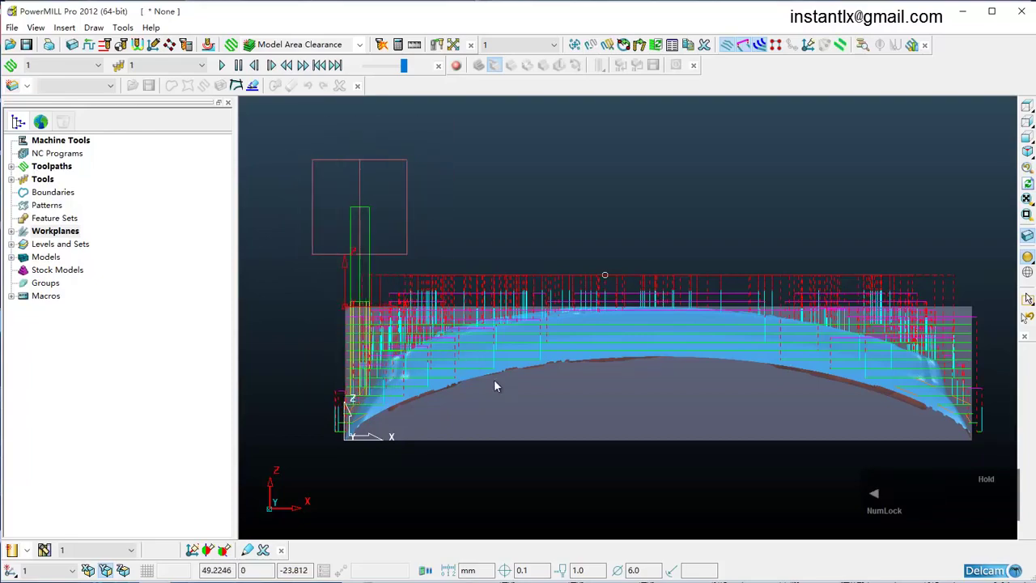
pyautogui.moveTo(494, 379); pyautogui.dragTo(481, 380, button='middle')
pyautogui.press('Left')
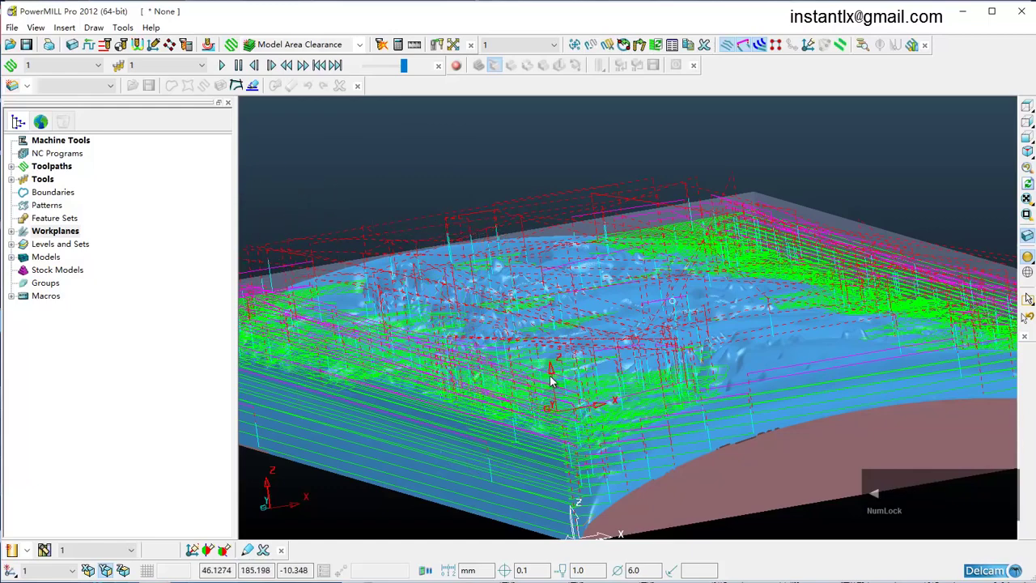
pyautogui.scroll(-3, 550, 379)
pyautogui.scroll(-2, 551, 379)
pyautogui.press('Left')
pyautogui.press('Left')
pyautogui.press('Left')
pyautogui.press('Left')
pyautogui.press('Left')
pyautogui.press('Left')
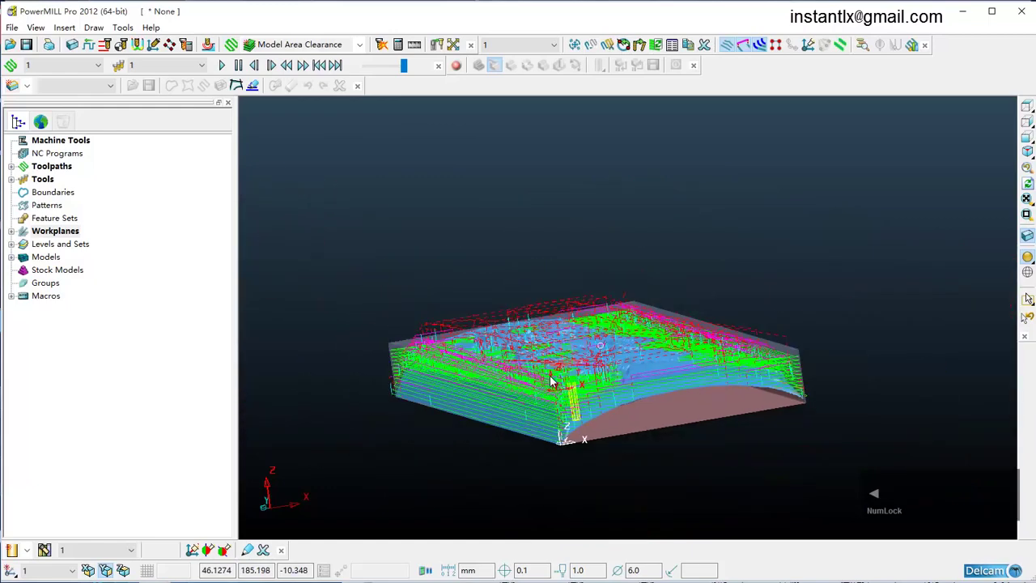
pyautogui.press('Left')
pyautogui.press('Left')
pyautogui.press('Left')
pyautogui.press('Left')
pyautogui.press('Left')
pyautogui.press('Left')
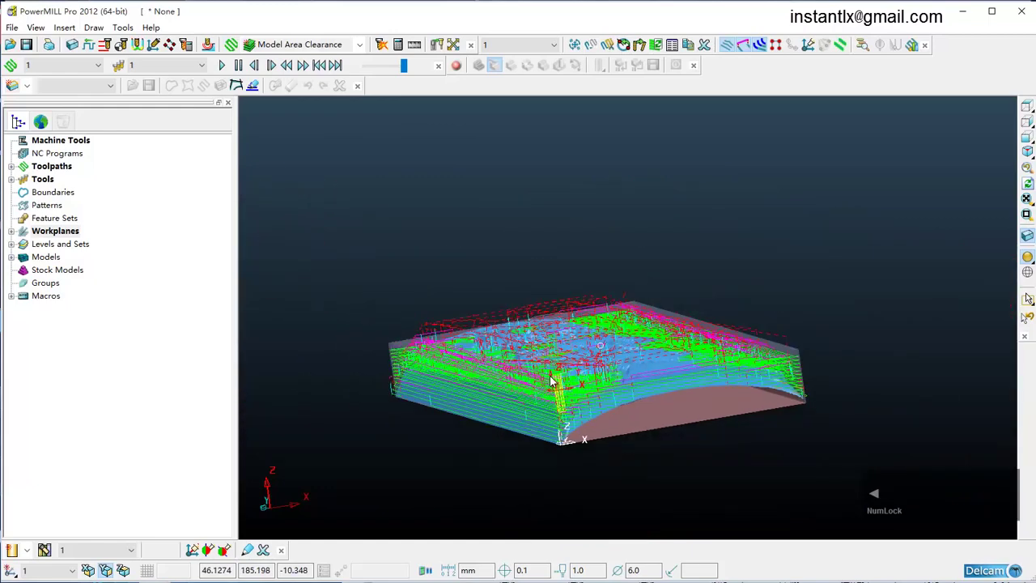
pyautogui.scroll(-1, 554, 372)
pyautogui.moveTo(558, 364)
pyautogui.mouseDown(button='middle')
pyautogui.moveTo(580, 374)
pyautogui.moveTo(560, 301)
pyautogui.moveTo(553, 352)
pyautogui.mouseUp(button='middle')
pyautogui.scroll(-2, 580, 369)
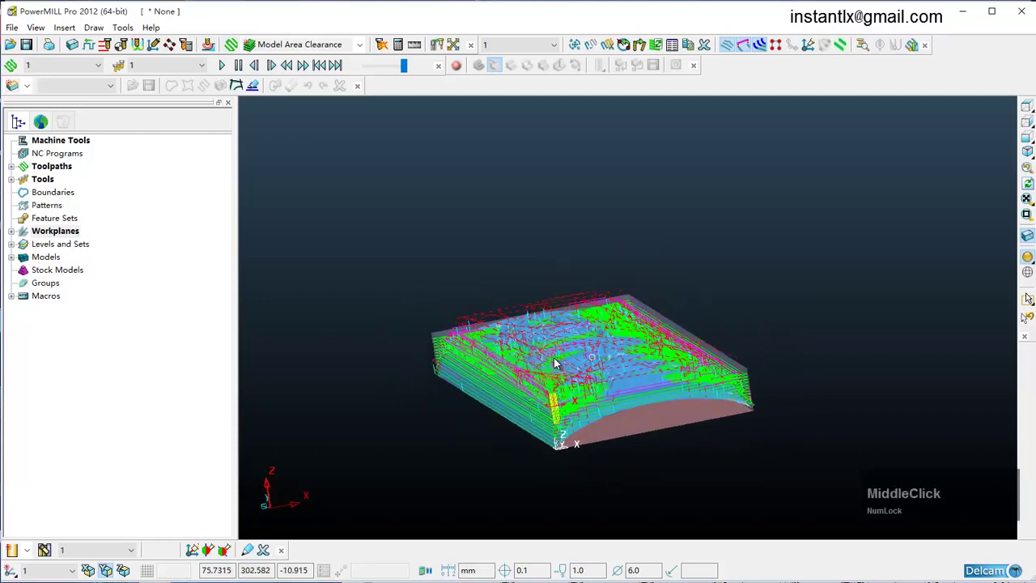
pyautogui.moveTo(602, 330)
pyautogui.mouseDown(button='middle')
pyautogui.moveTo(587, 340)
pyautogui.moveTo(600, 348)
pyautogui.mouseUp(button='middle')
pyautogui.scroll(2, 603, 332)
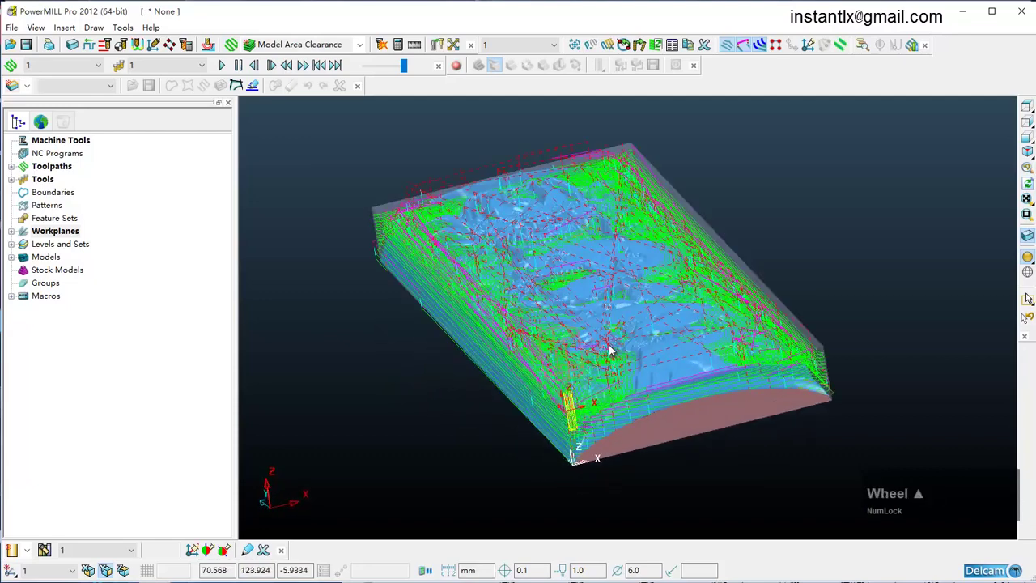
# Display tool 1 as shaded in the model view
pyautogui.click(12, 179)
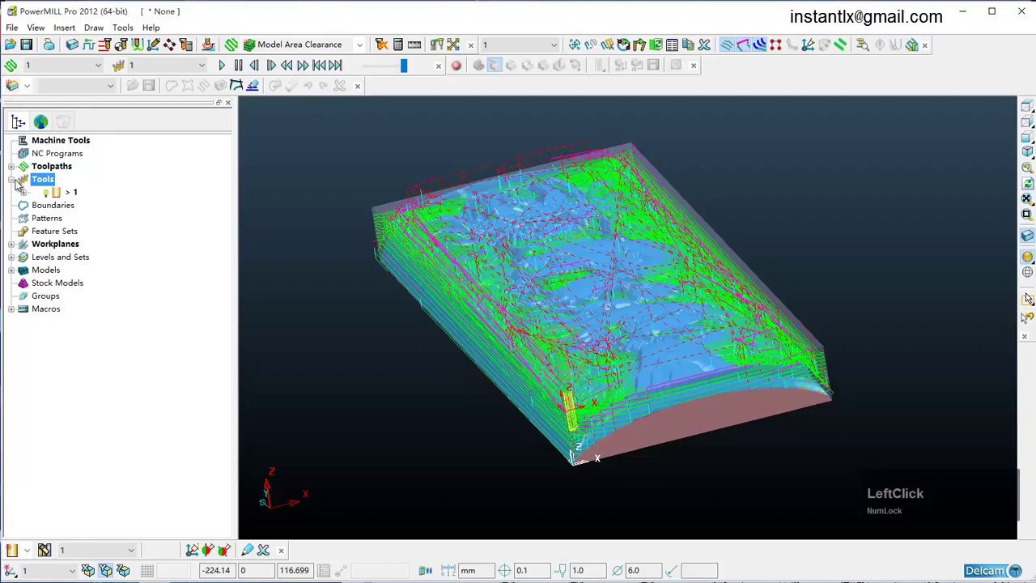
pyautogui.rightClick(68, 197)
pyautogui.click(118, 320)
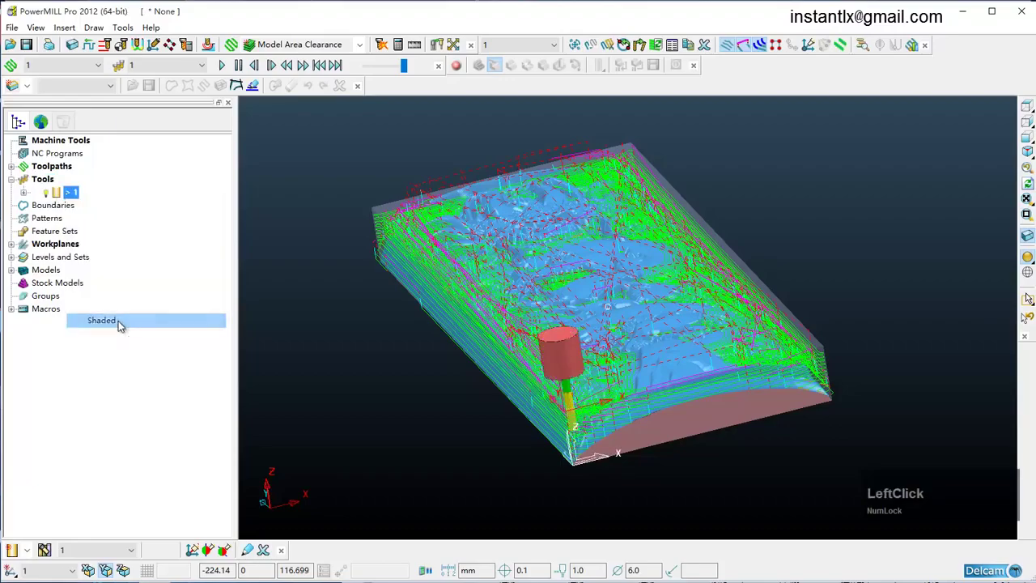
# Play the simulation of toolpath 1 with the shaded tool to watch its cutting moves, and pause it partway
pyautogui.scroll(2, 421, 312)
pyautogui.moveTo(454, 316)
pyautogui.mouseDown(button='middle')
pyautogui.moveTo(532, 330)
pyautogui.moveTo(544, 317)
pyautogui.mouseUp(button='middle')
pyautogui.scroll(-1, 587, 302)
pyautogui.moveTo(682, 281); pyautogui.dragTo(685, 317, button='middle')
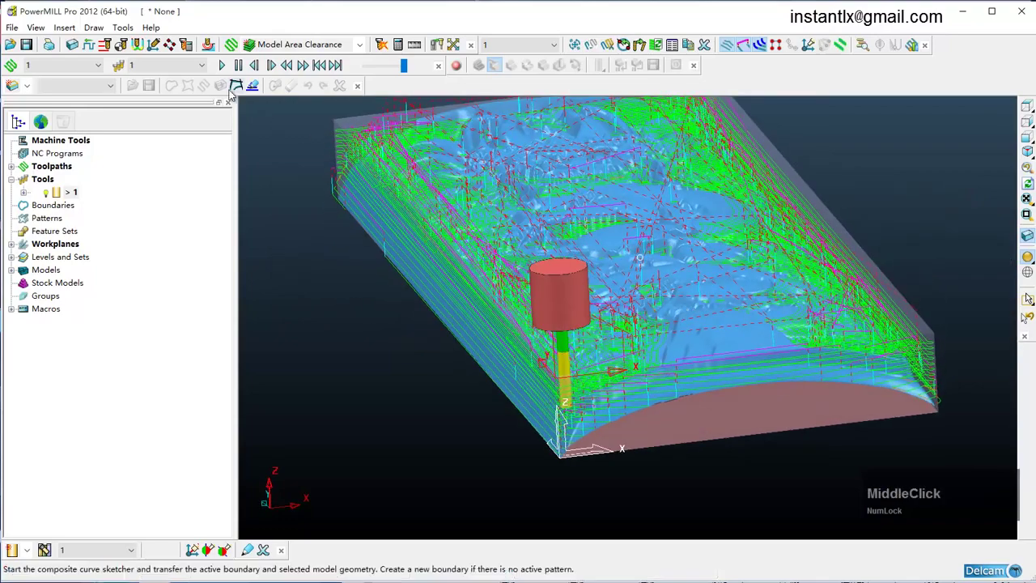
pyautogui.click(222, 65)
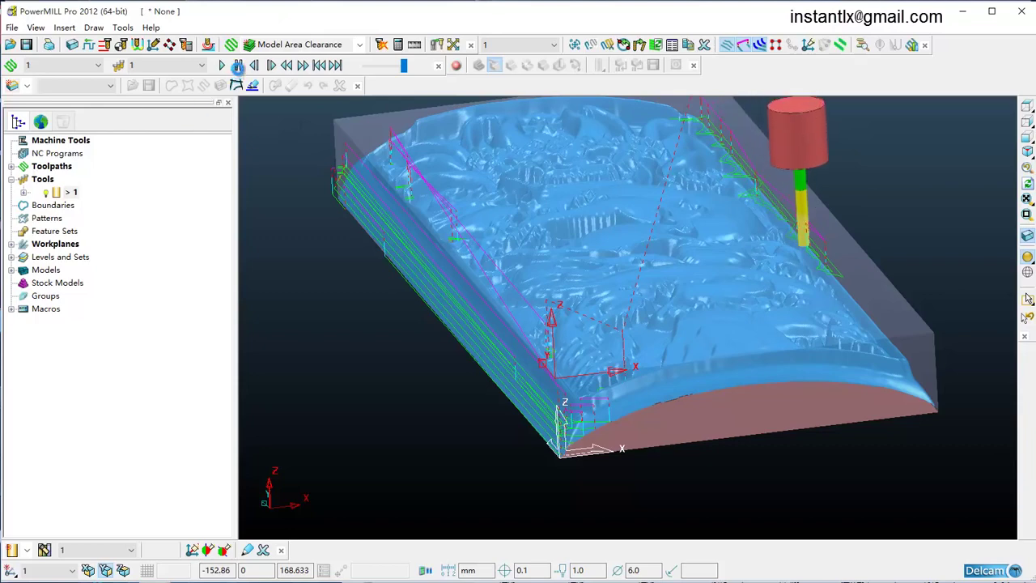
pyautogui.click(238, 66)
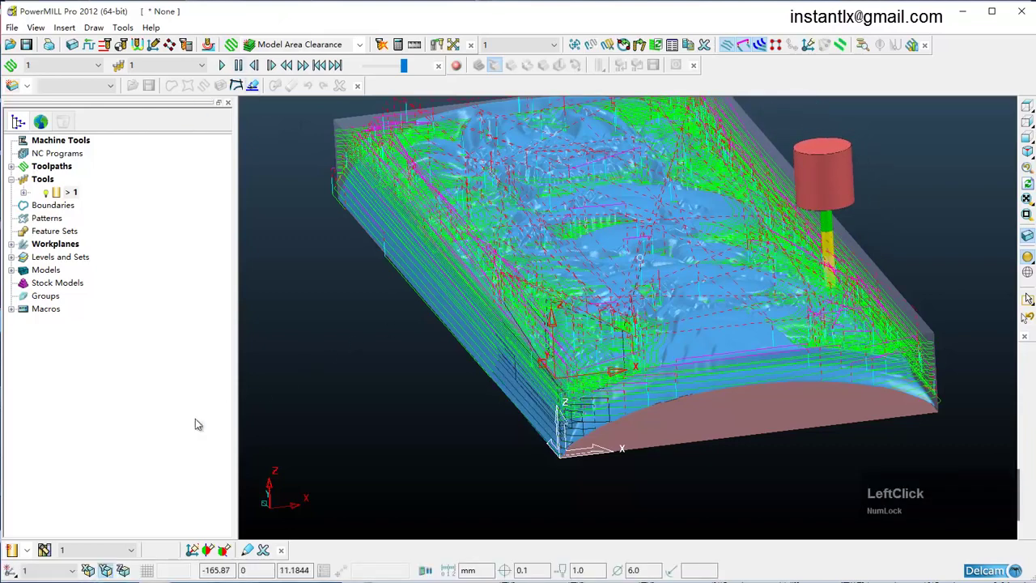
# Create a ball nosed tool with a 3.175 mm diameter and a 20 mm tip length
pyautogui.click(12, 549)
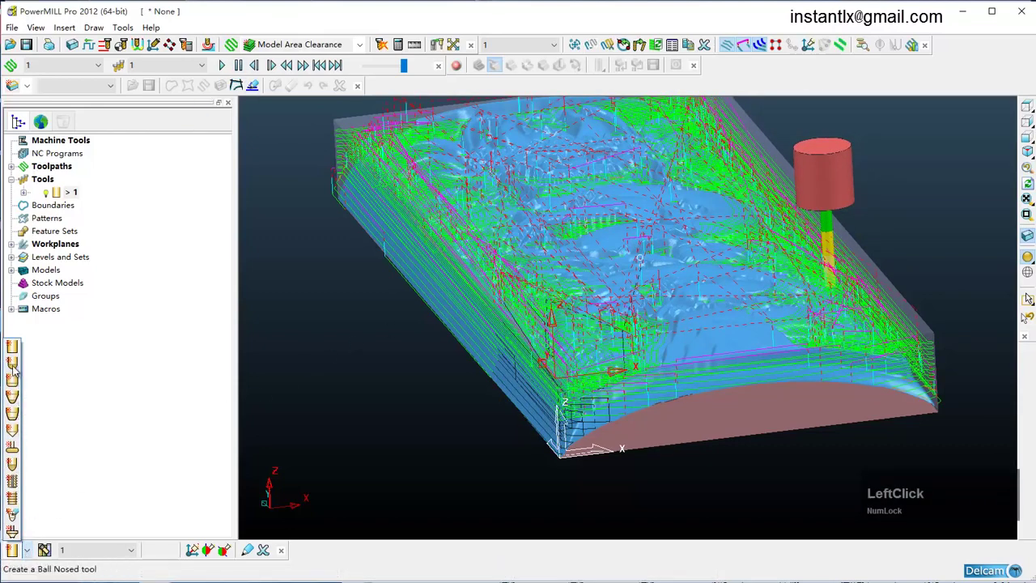
pyautogui.click(13, 367)
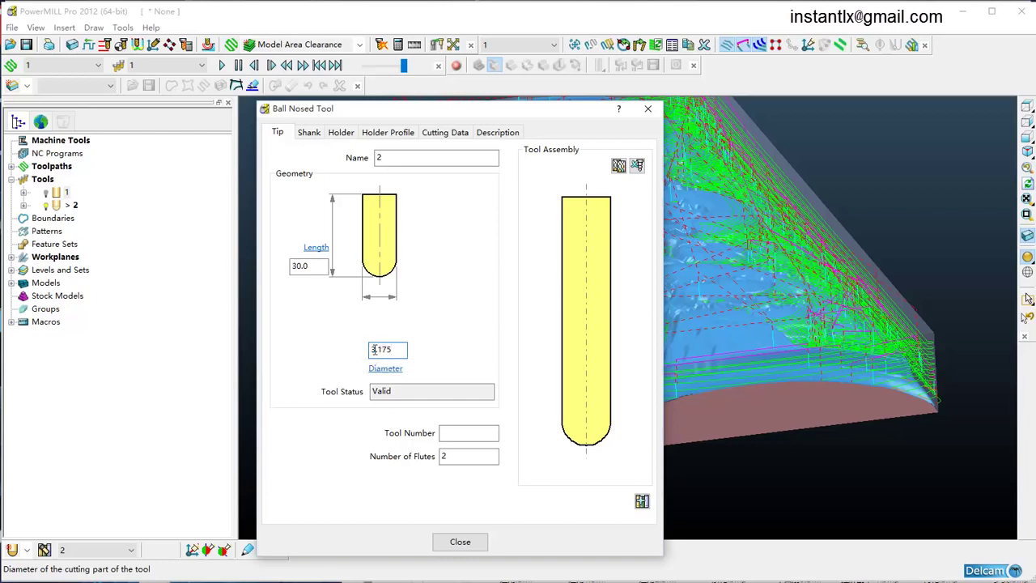
pyautogui.click(311, 265)
pyautogui.moveTo(319, 267); pyautogui.dragTo(168, 274)
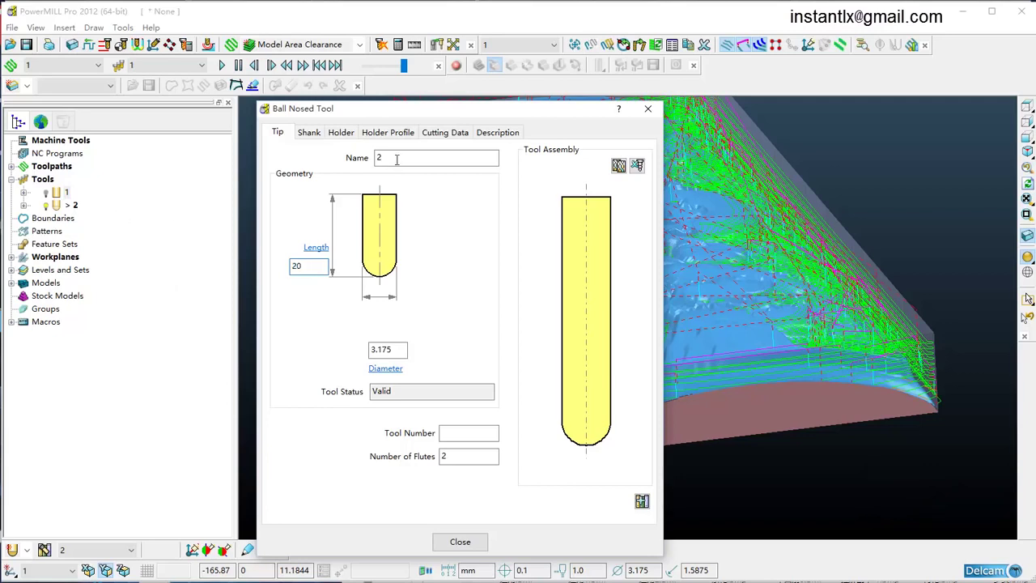
# Add a shank component to the ball nosed tool with upper and lower diameters of 3.175 mm
pyautogui.click(310, 133)
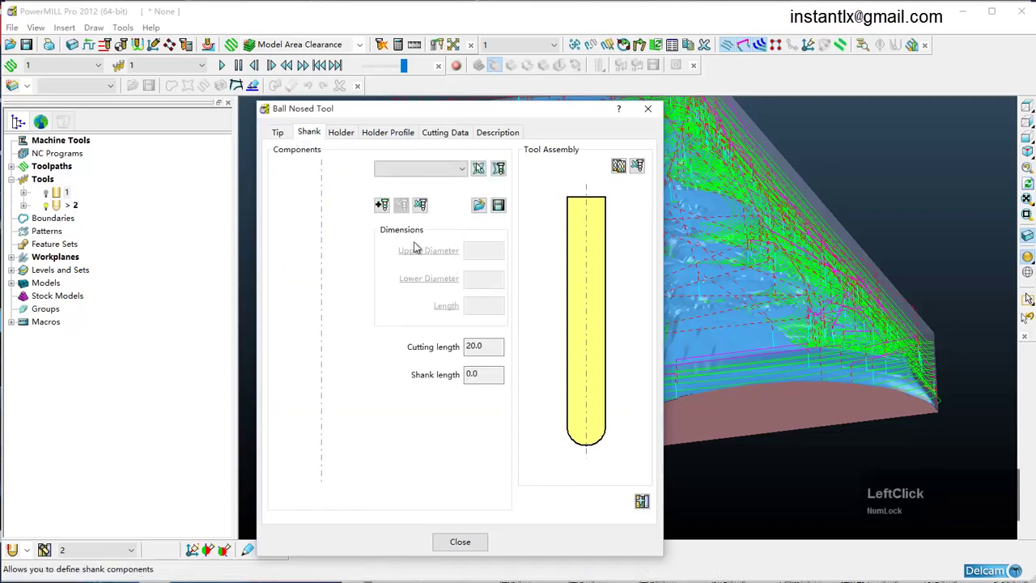
pyautogui.click(384, 207)
pyautogui.moveTo(494, 253); pyautogui.dragTo(377, 260)
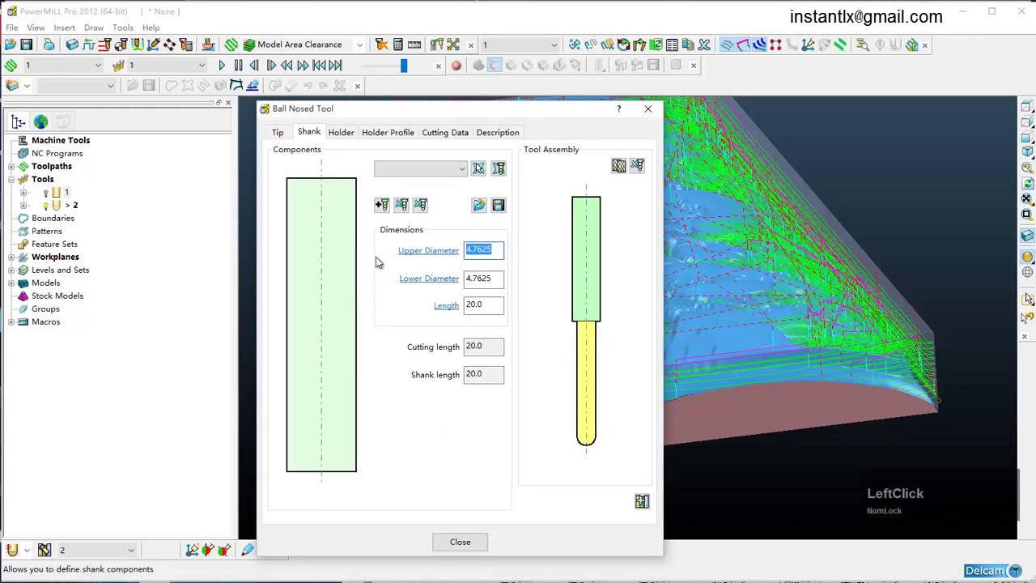
pyautogui.press('Tab')
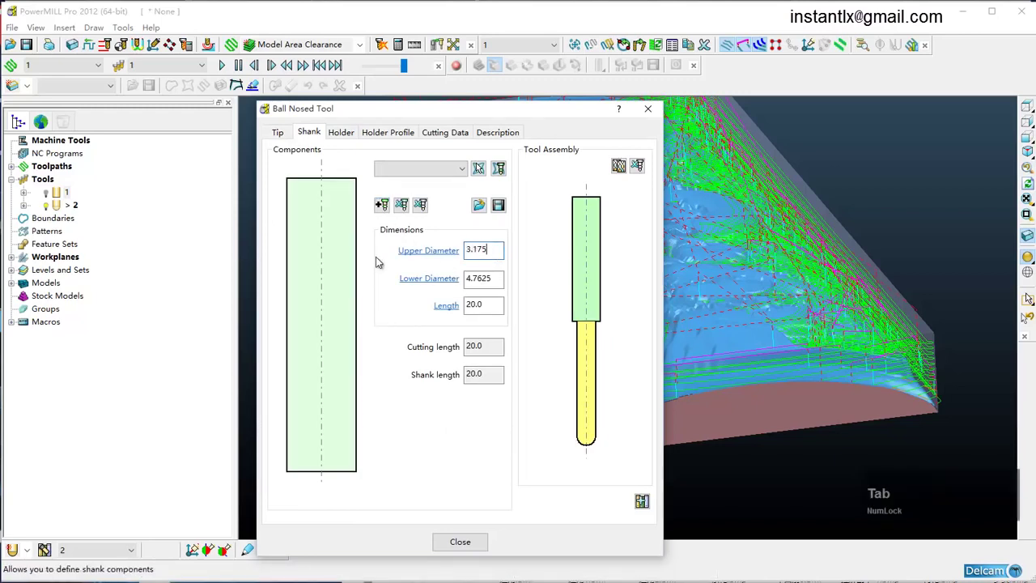
pyautogui.write('3')
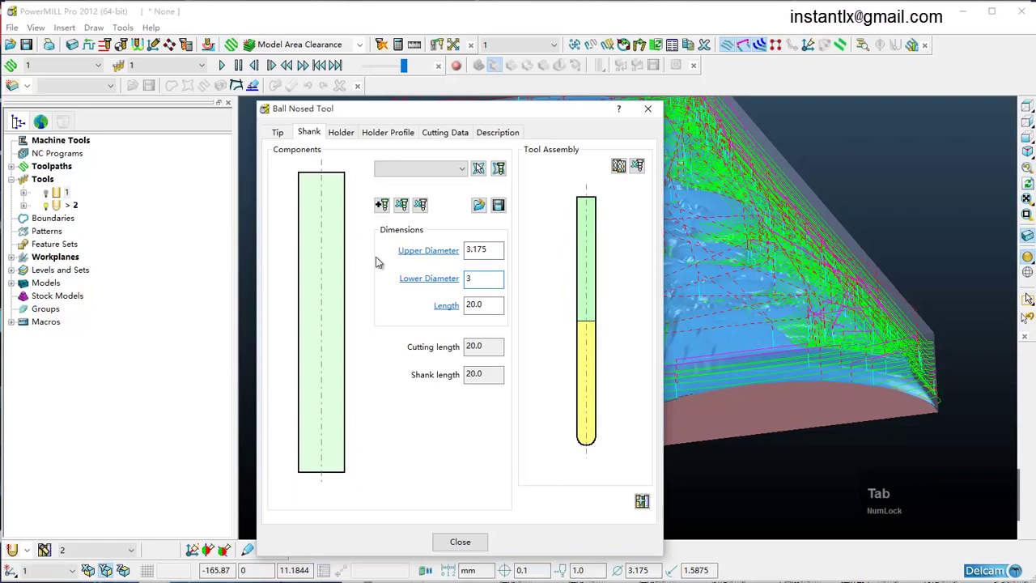
pyautogui.hotkey('ctrl', 'z')
pyautogui.press('Tab')
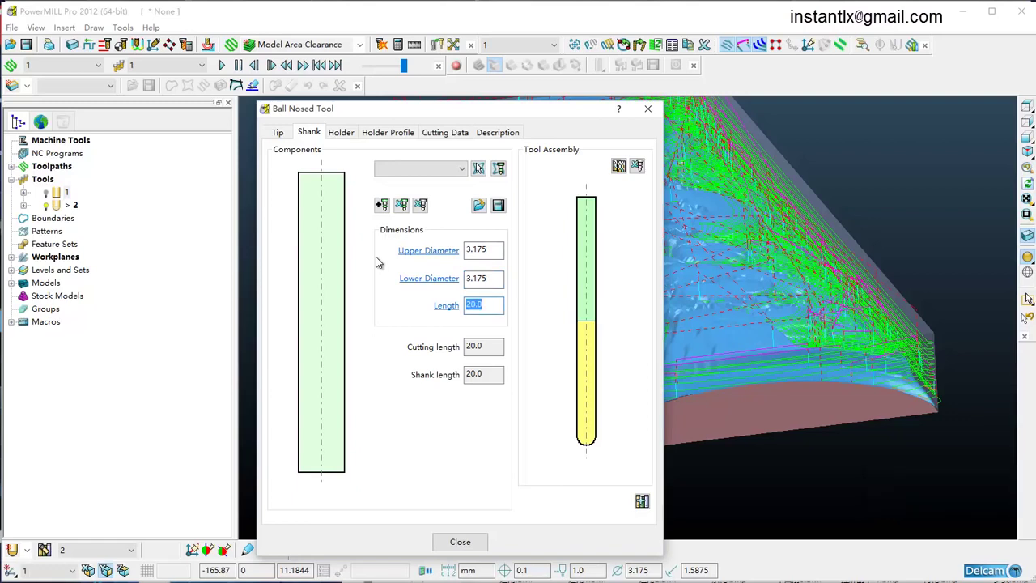
# Add a holder component to the ball nosed tool with 30 mm upper and lower diameters and 30 mm length
pyautogui.click(340, 134)
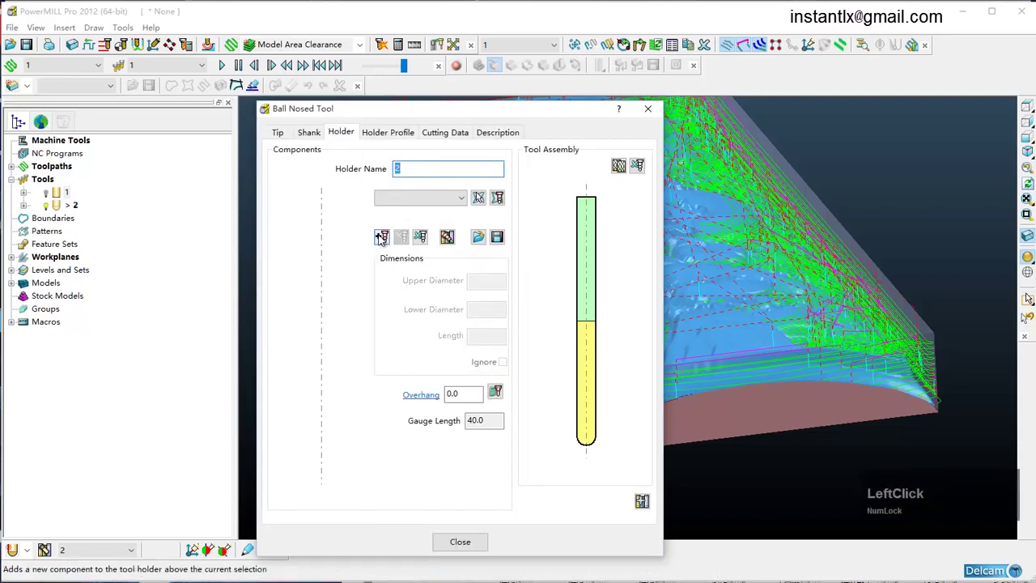
pyautogui.click(381, 236)
pyautogui.moveTo(499, 281); pyautogui.dragTo(390, 276)
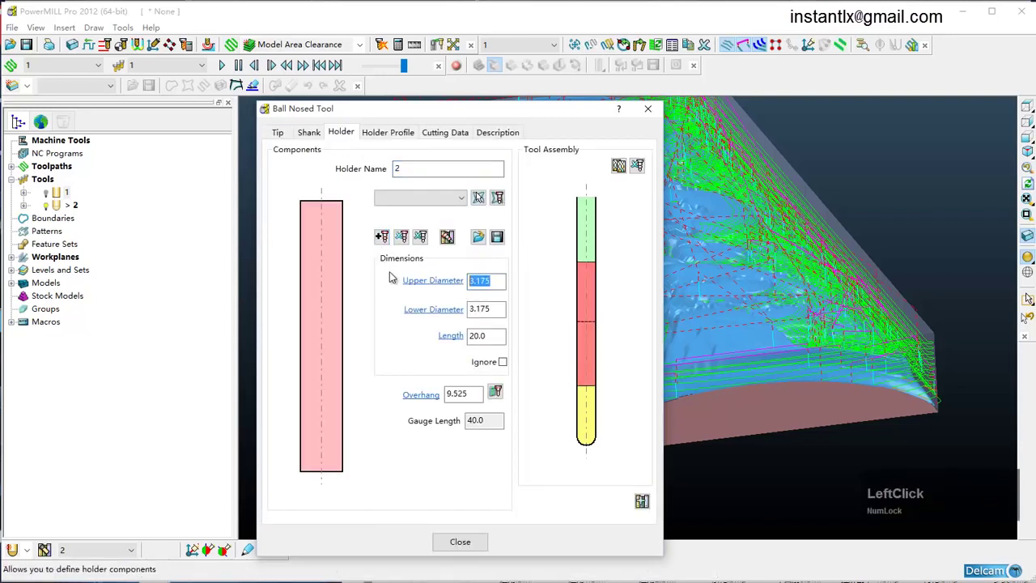
pyautogui.write('30')
pyautogui.press('Tab')
pyautogui.write('30')
pyautogui.press('Tab')
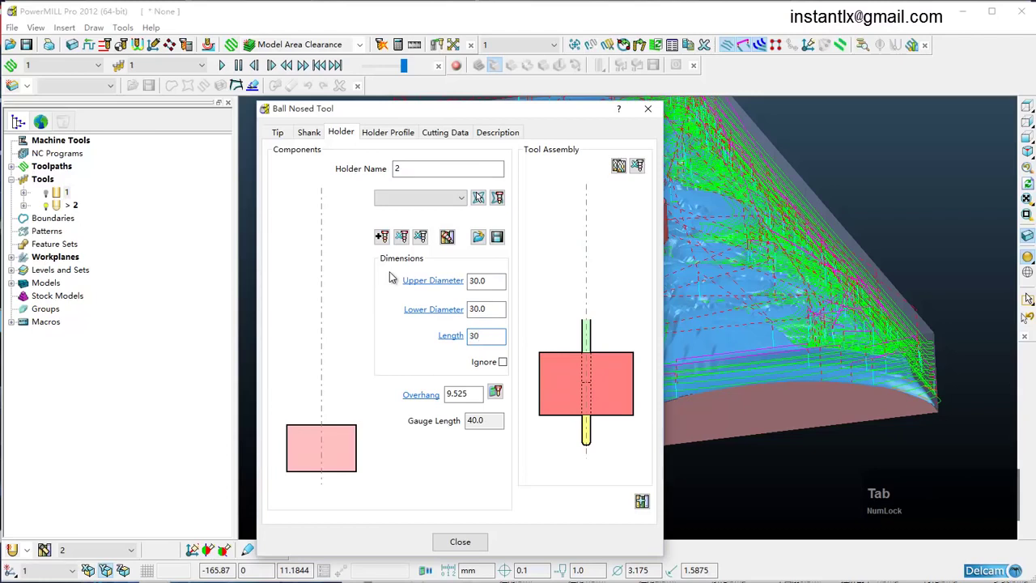
pyautogui.write('30')
pyautogui.press('Tab')
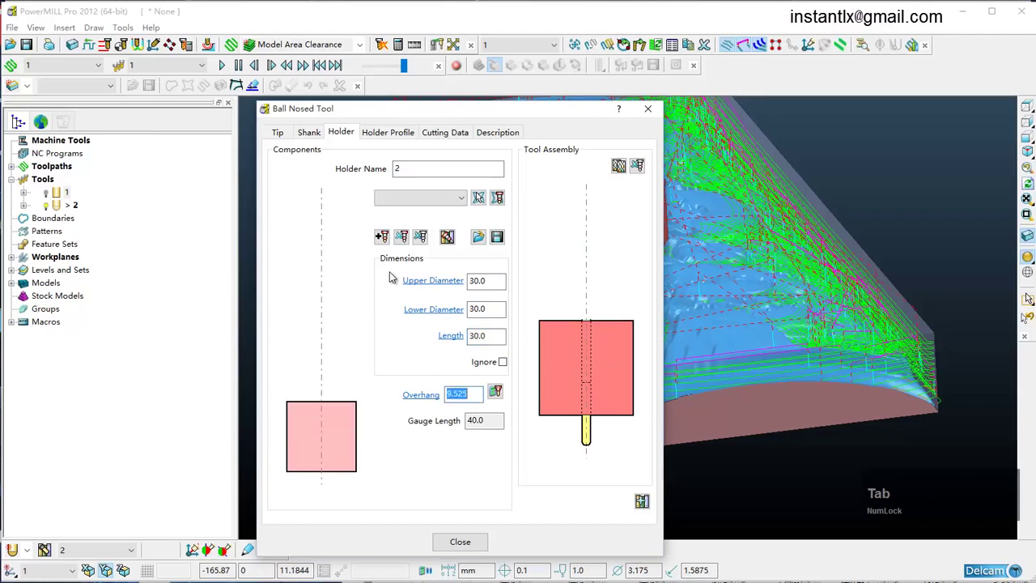
# Set the ball nosed tool's holder overhang to 25 mm and close the tool definition
pyautogui.write('20')
pyautogui.press('Tab')
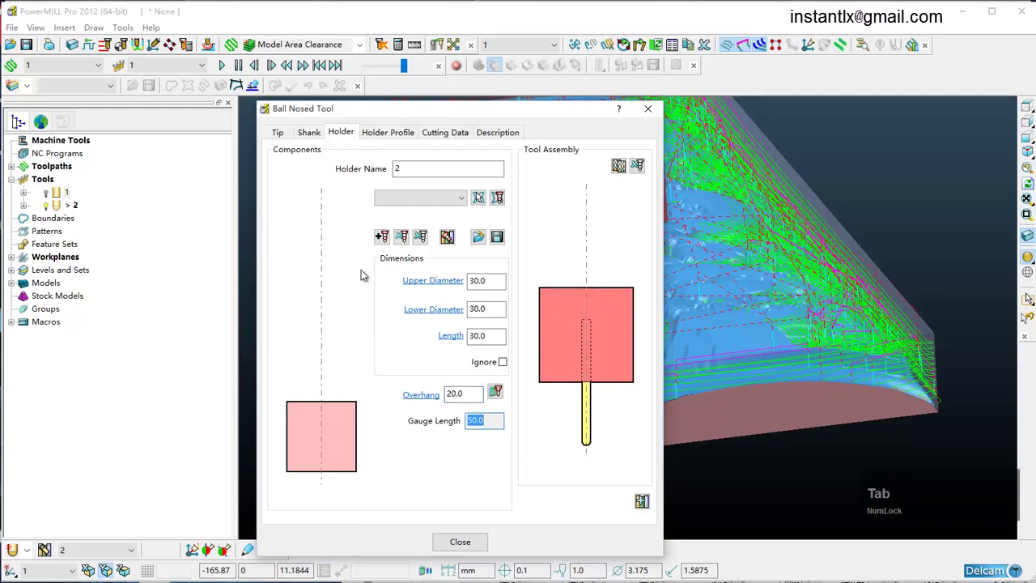
pyautogui.click(454, 394)
pyautogui.click(489, 335)
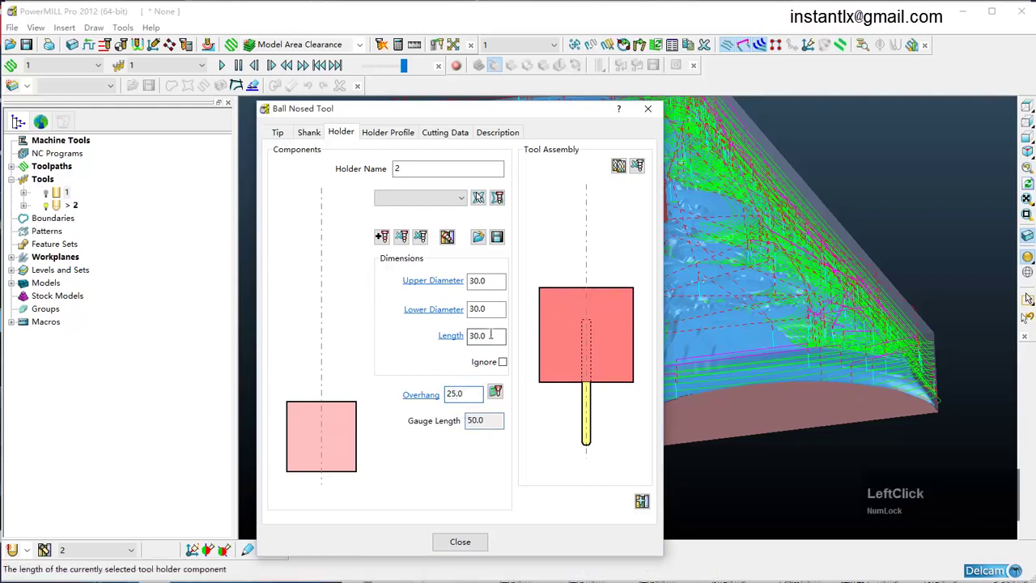
pyautogui.click(465, 542)
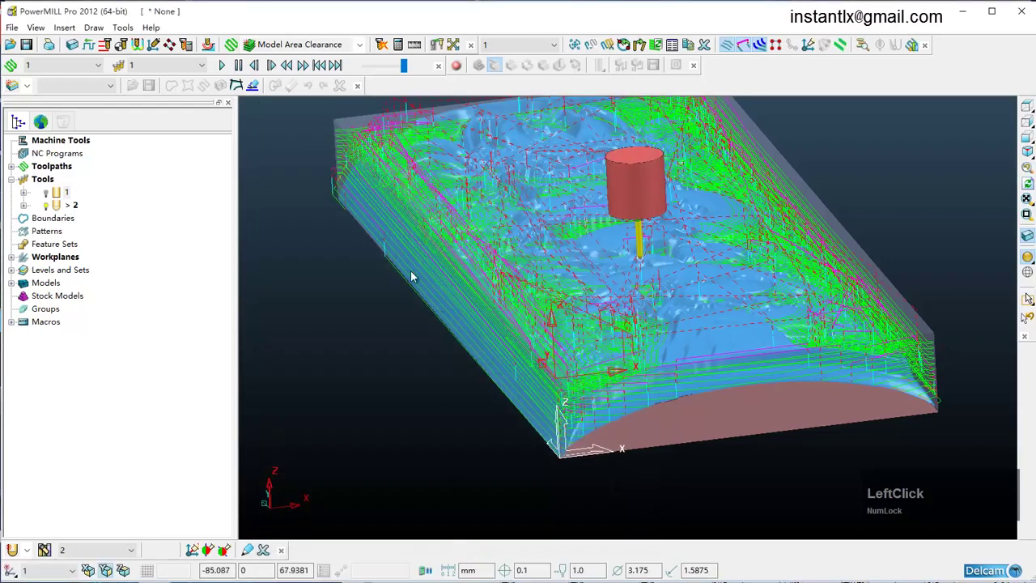
# Create a Raster Finishing toolpath with the ball nosed tool and set its ordering style to Two way
pyautogui.moveTo(71, 212)
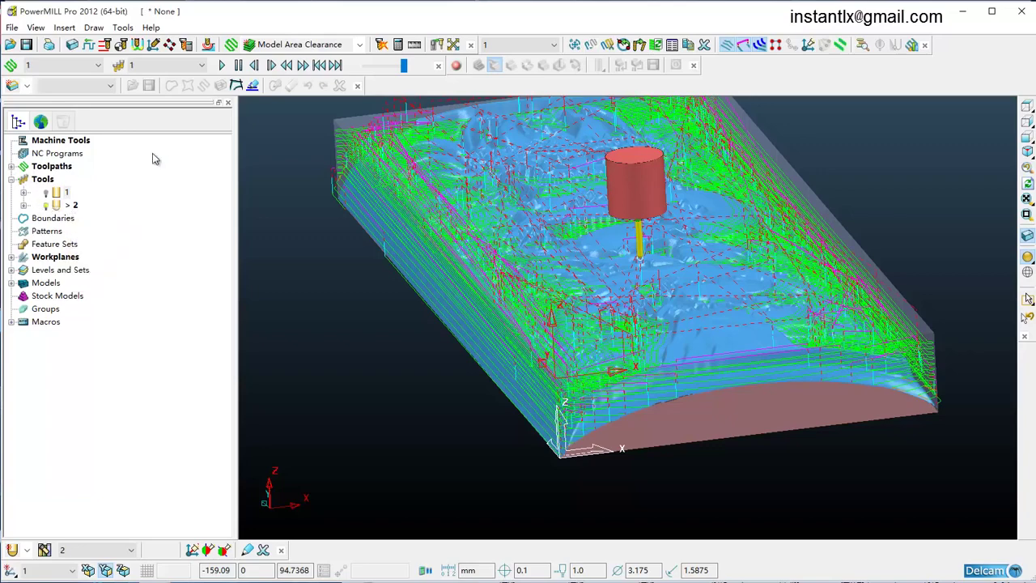
pyautogui.click(360, 49)
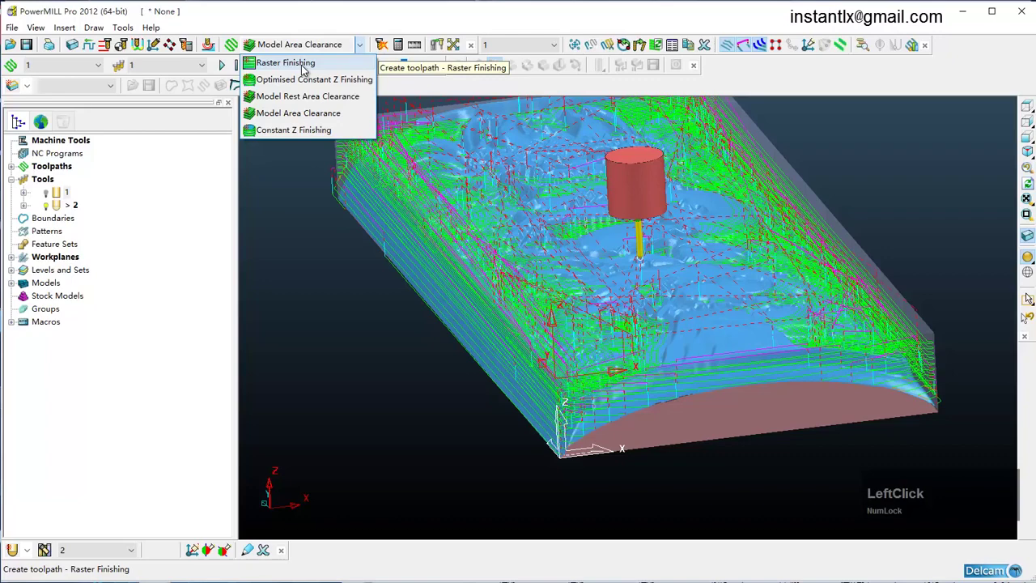
pyautogui.click(286, 63)
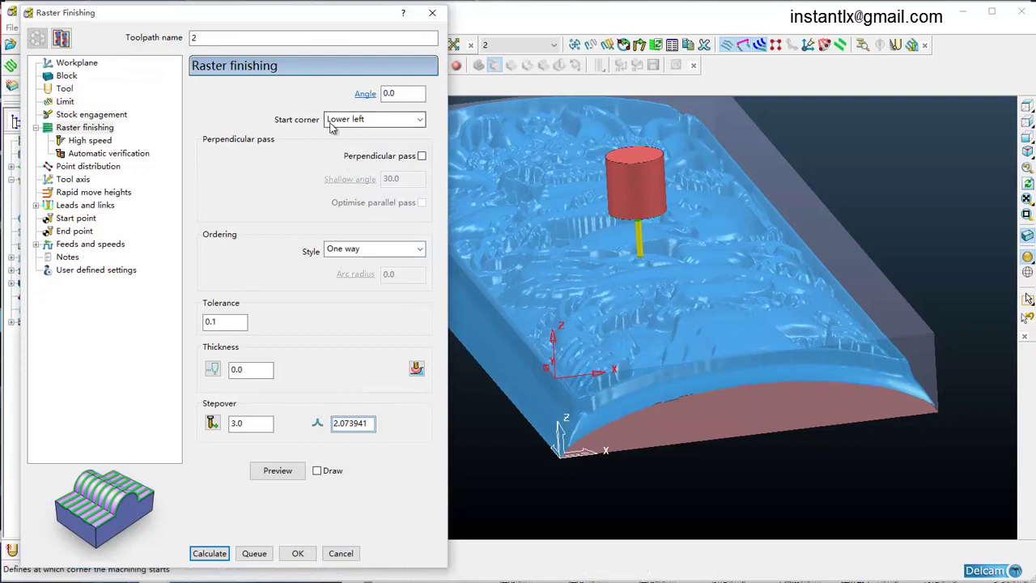
pyautogui.click(364, 248)
pyautogui.click(362, 290)
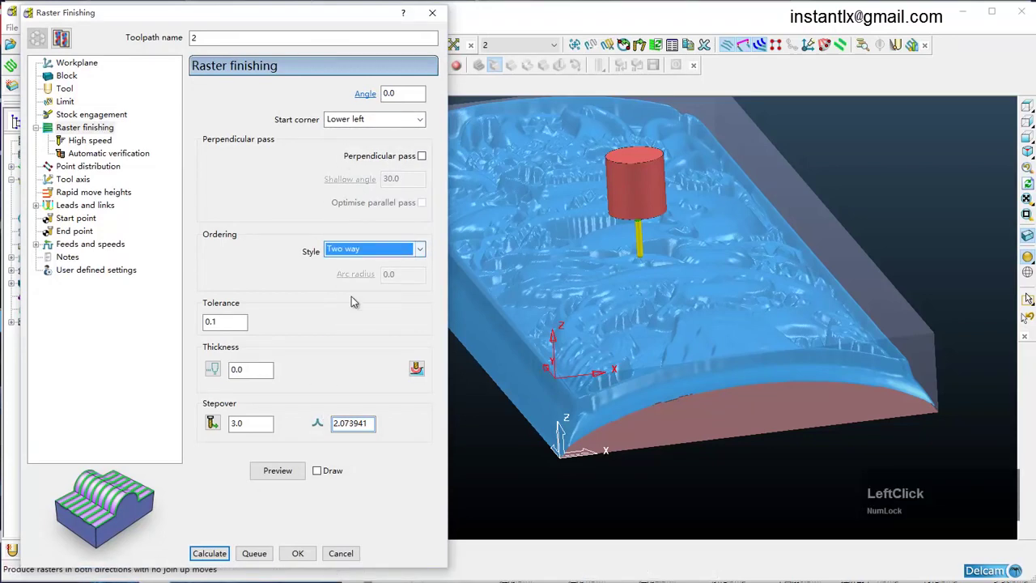
# Set the raster finishing stepover to 5 mm
pyautogui.doubleClick(237, 423)
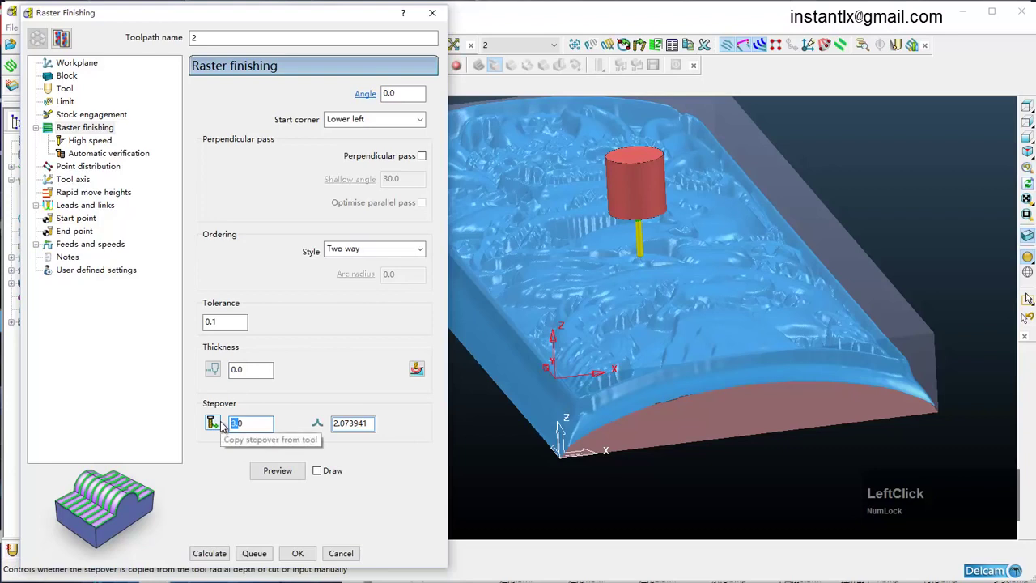
pyautogui.press('Delete')
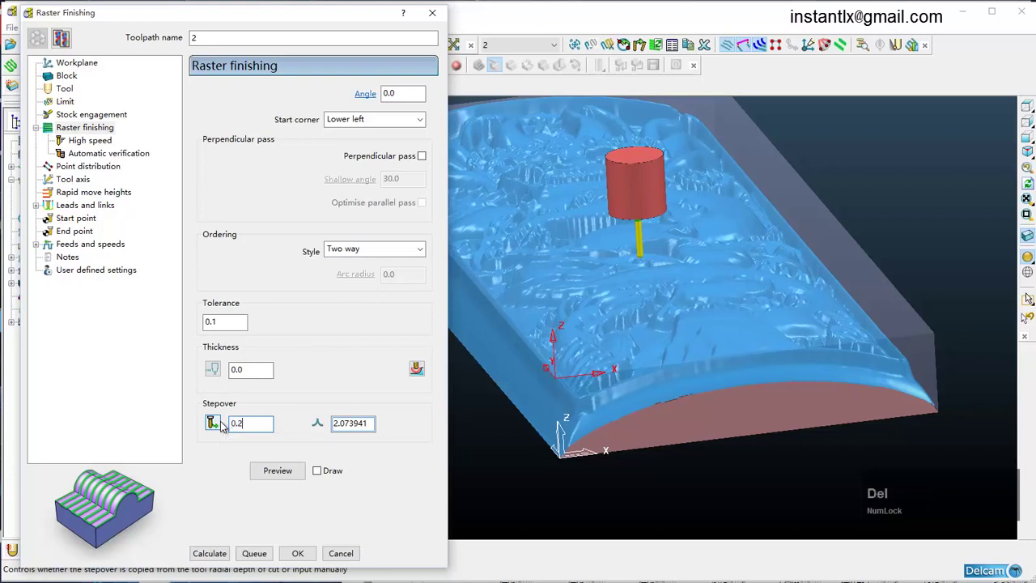
pyautogui.click(242, 423)
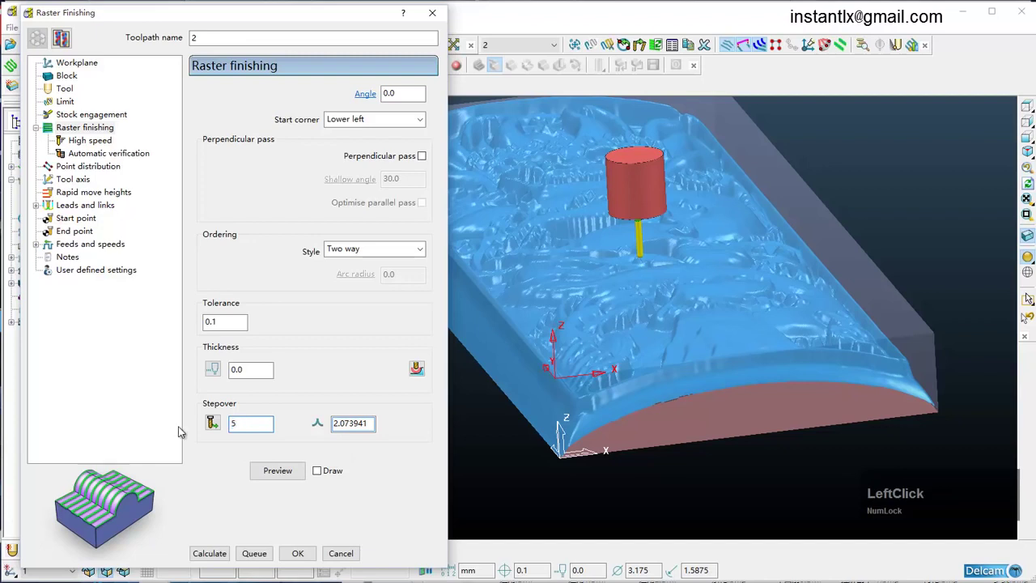
pyautogui.click(338, 427)
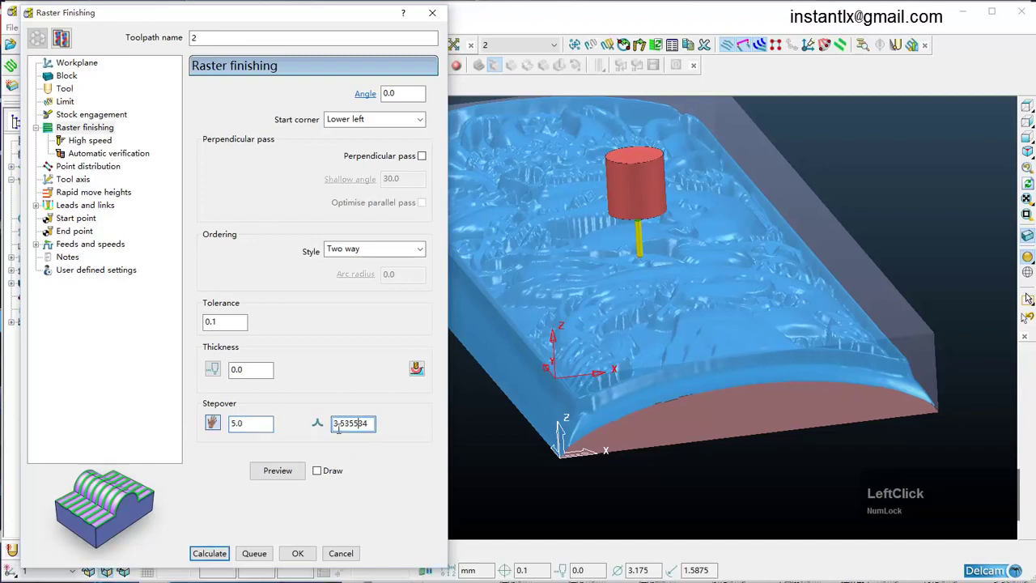
pyautogui.click(254, 422)
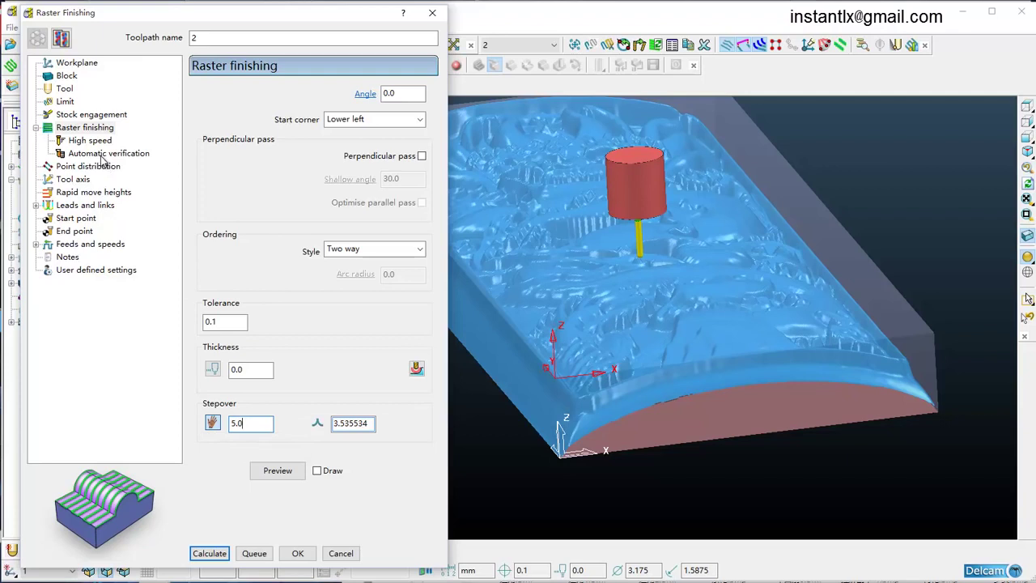
# Review the raster finishing link settings, calculate toolpath 2 and close its form
pyautogui.click(36, 206)
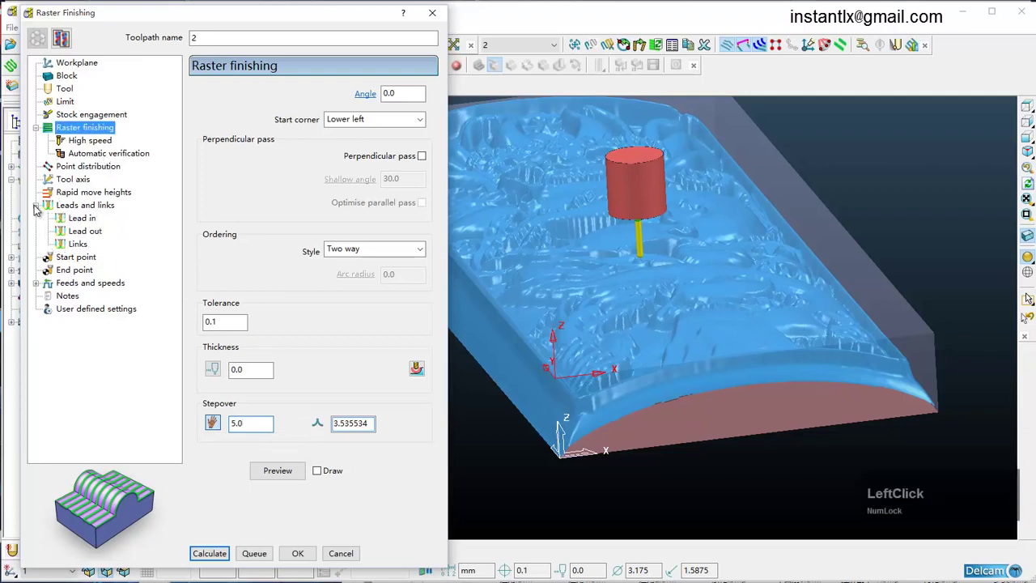
pyautogui.click(70, 244)
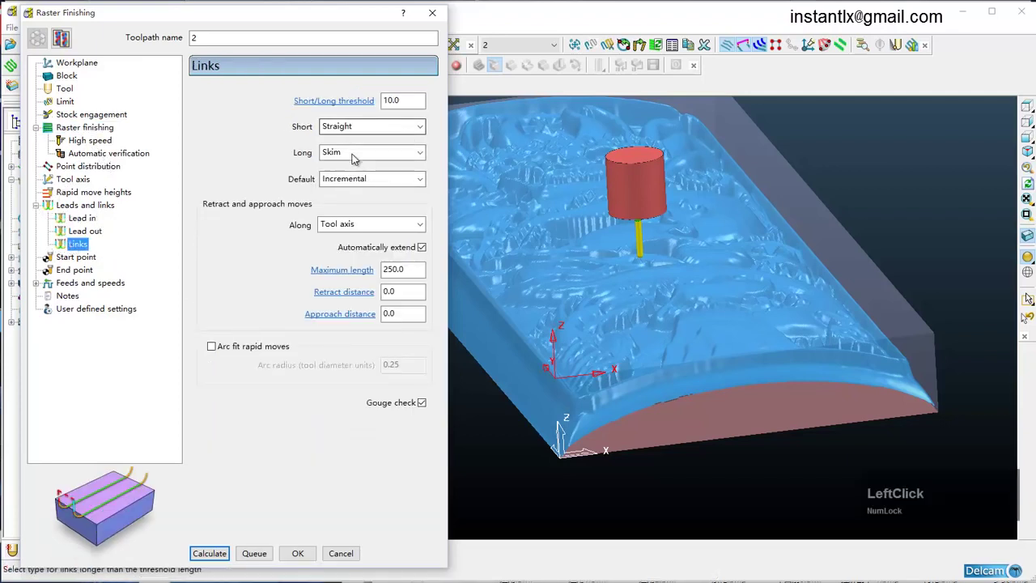
pyautogui.click(210, 554)
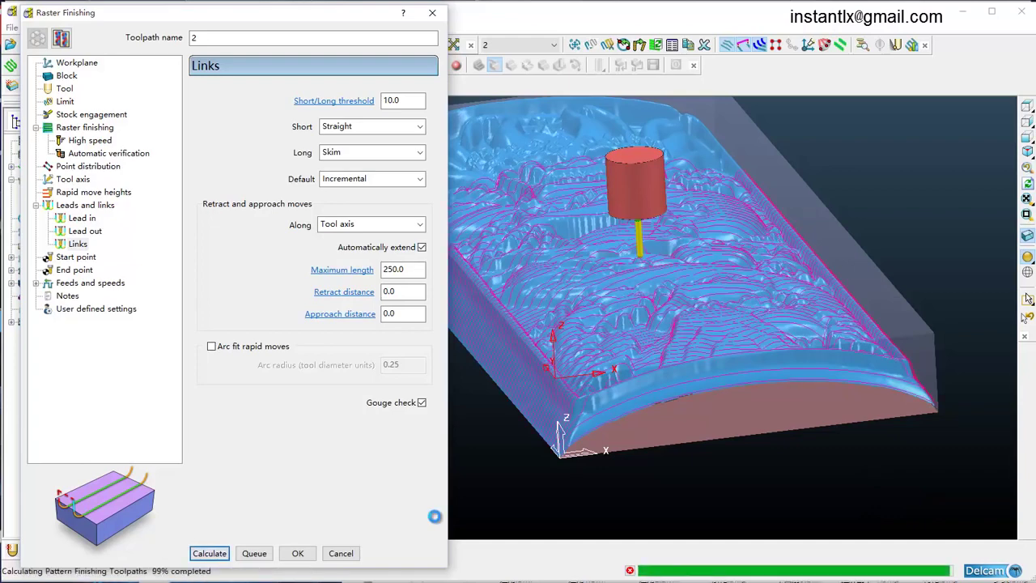
pyautogui.click(340, 553)
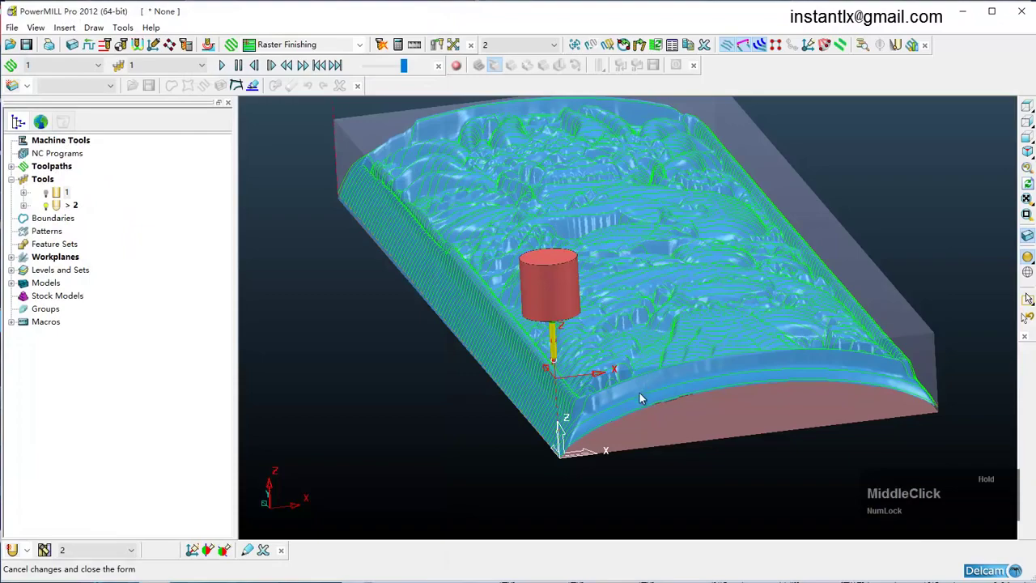
# Start simulating toolpath 2 from the nearest point picked on the relief's sloping side near the origin corner
pyautogui.moveTo(640, 393); pyautogui.dragTo(613, 364, button='middle')
pyautogui.scroll(-3, 637, 386)
pyautogui.scroll(2, 573, 347)
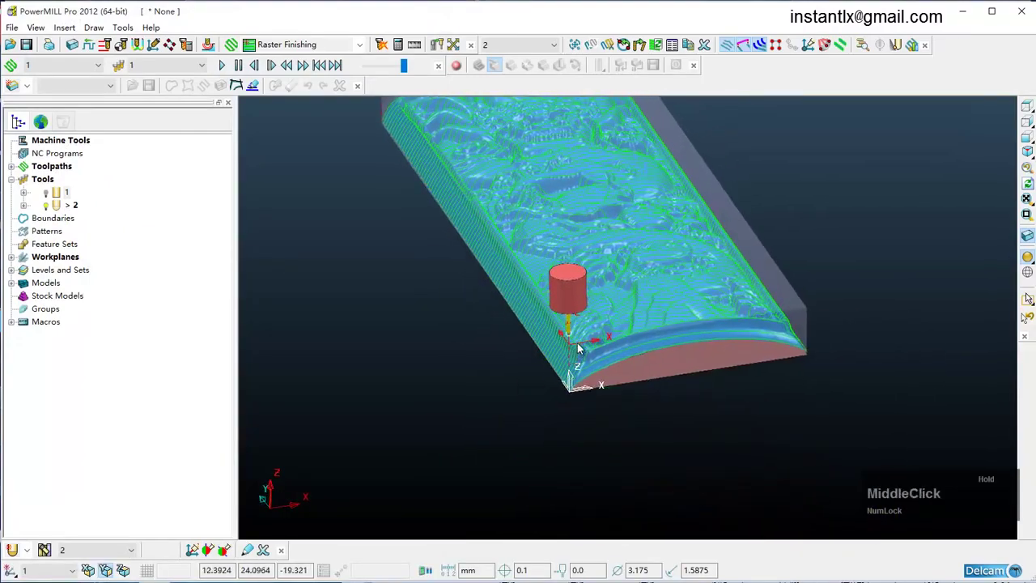
pyautogui.scroll(-1, 573, 347)
pyautogui.click(533, 360)
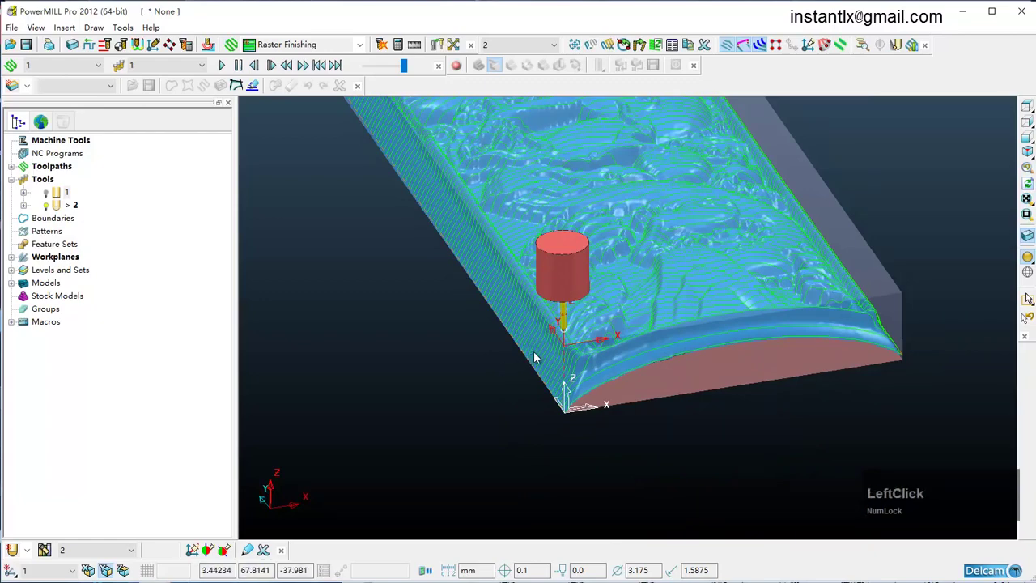
pyautogui.rightClick(577, 353)
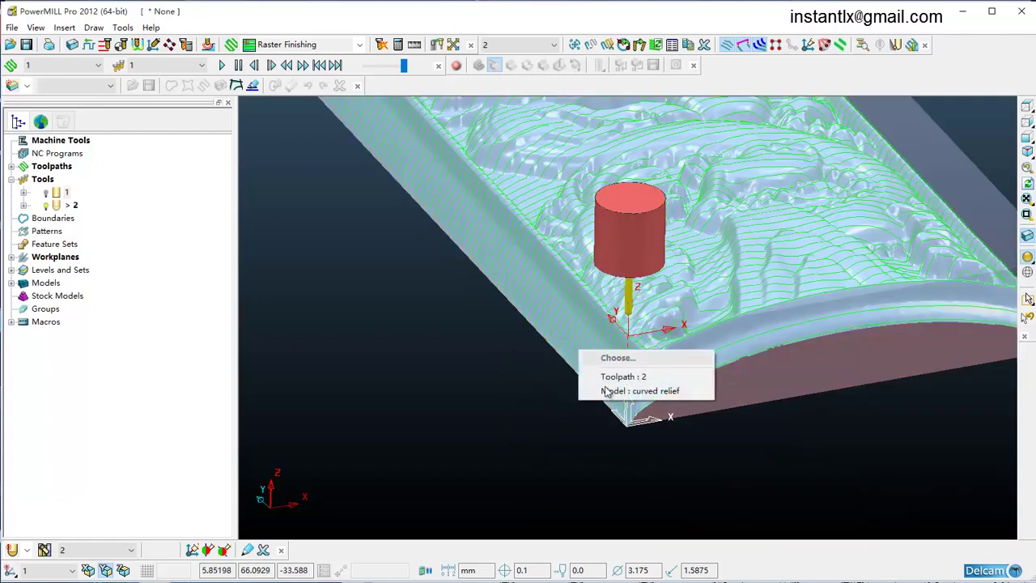
pyautogui.click(613, 379)
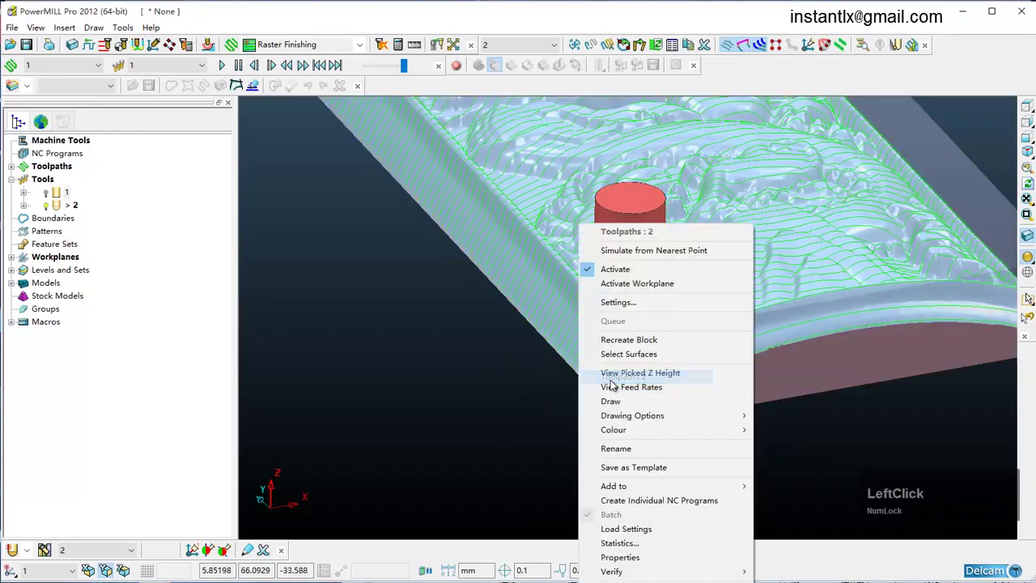
pyautogui.click(616, 268)
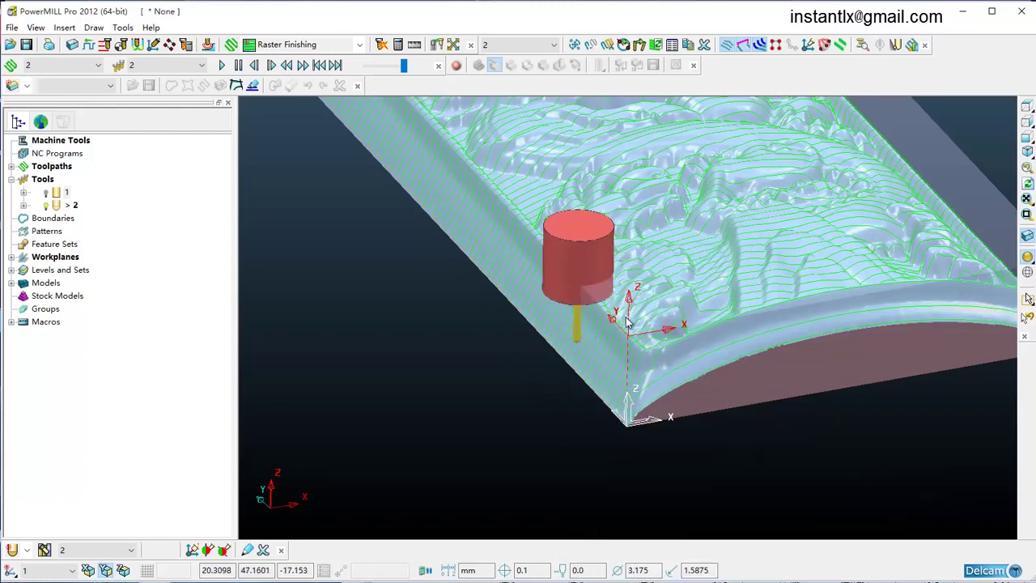
# Step the tool back and forth along toolpath 2 near the relief's origin corner to check its movement
pyautogui.press('Left')
pyautogui.press('Left')
pyautogui.press('Left')
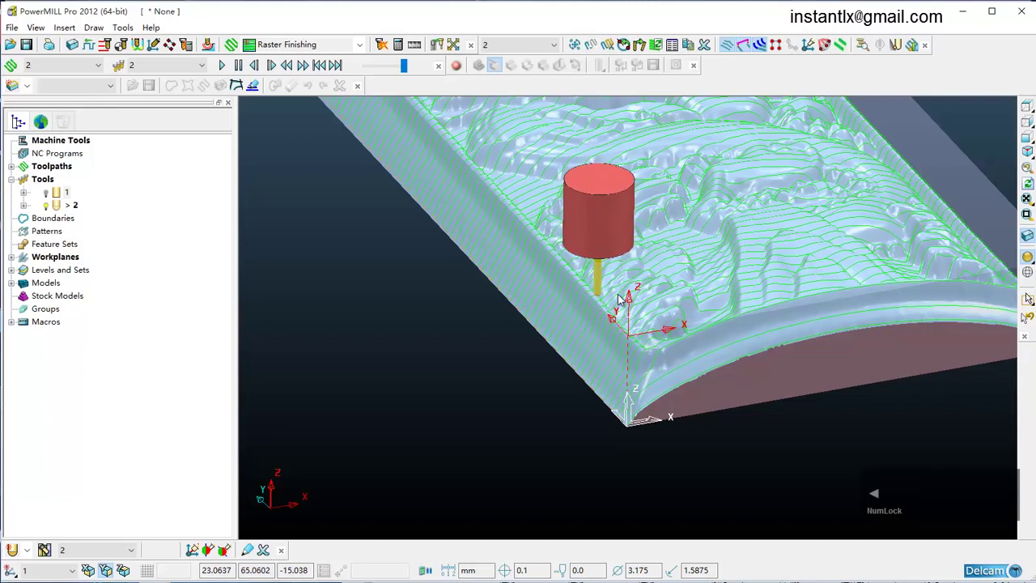
pyautogui.press('Left')
pyautogui.press('Left')
pyautogui.press('Left')
pyautogui.press('Left')
pyautogui.press('Right')
pyautogui.press('Right')
pyautogui.press('Right')
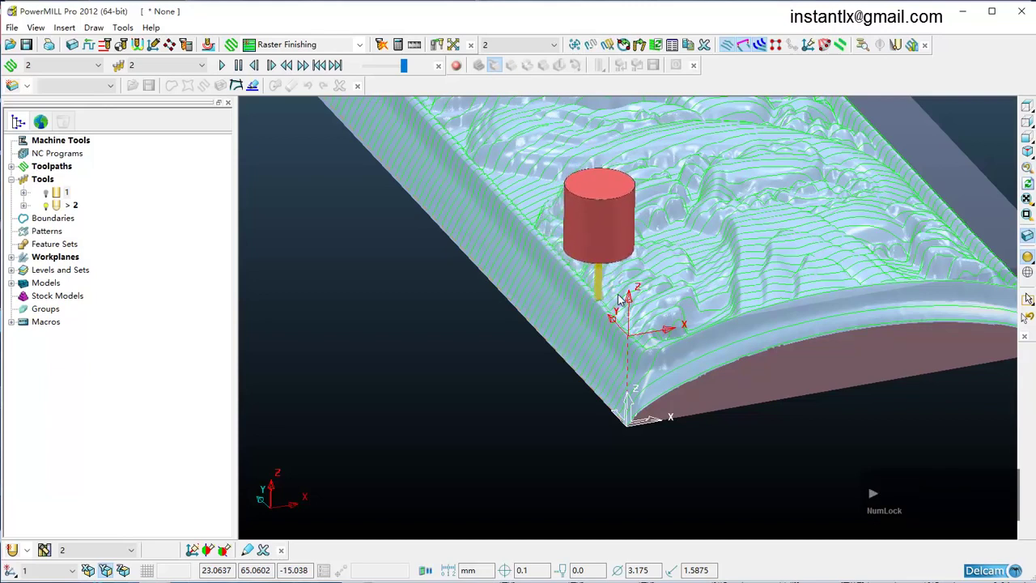
pyautogui.press('Right')
pyautogui.press('Right')
pyautogui.press('Right')
pyautogui.press('Left')
pyautogui.press('Left')
pyautogui.press('Left')
pyautogui.press('Left')
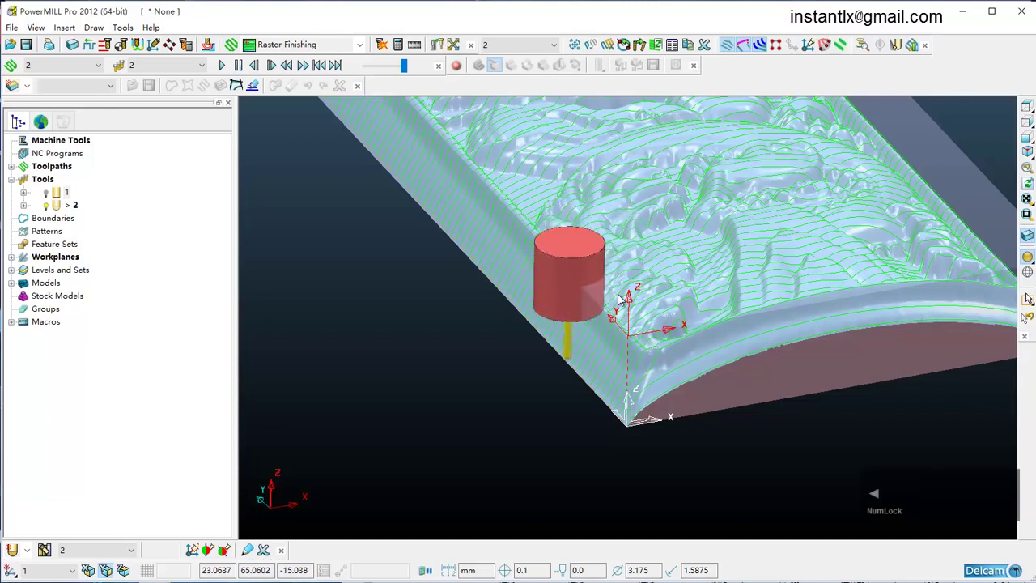
pyautogui.press('Left')
pyautogui.press('Left')
pyautogui.press('Left')
pyautogui.scroll(3, 624, 322)
pyautogui.moveTo(631, 358); pyautogui.dragTo(605, 356, button='middle')
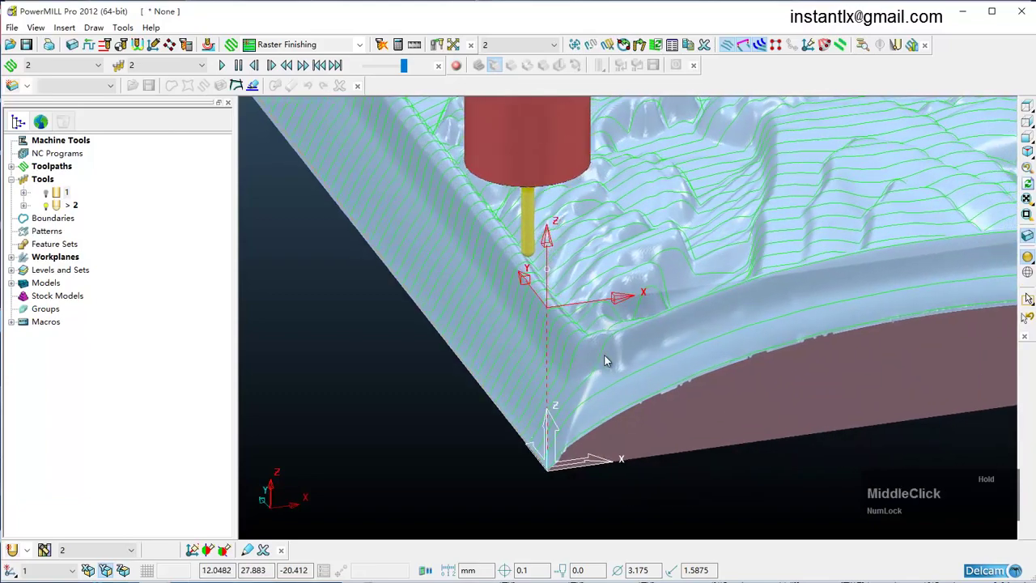
# View the relief from the front and step the tool along toolpath 2 to its low side edge
pyautogui.click(1028, 138)
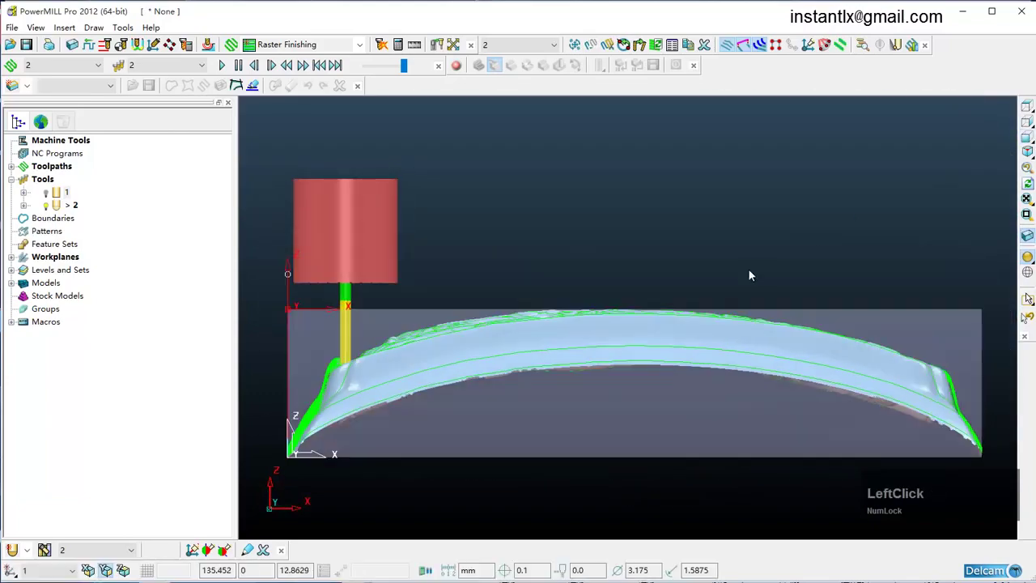
pyautogui.press('Left')
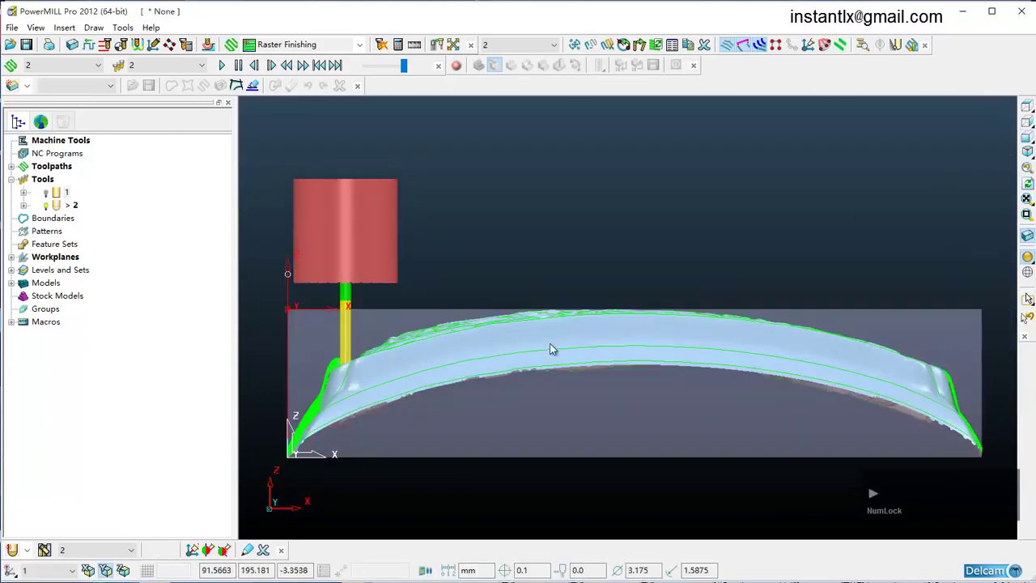
pyautogui.press('Left')
pyautogui.press('Left')
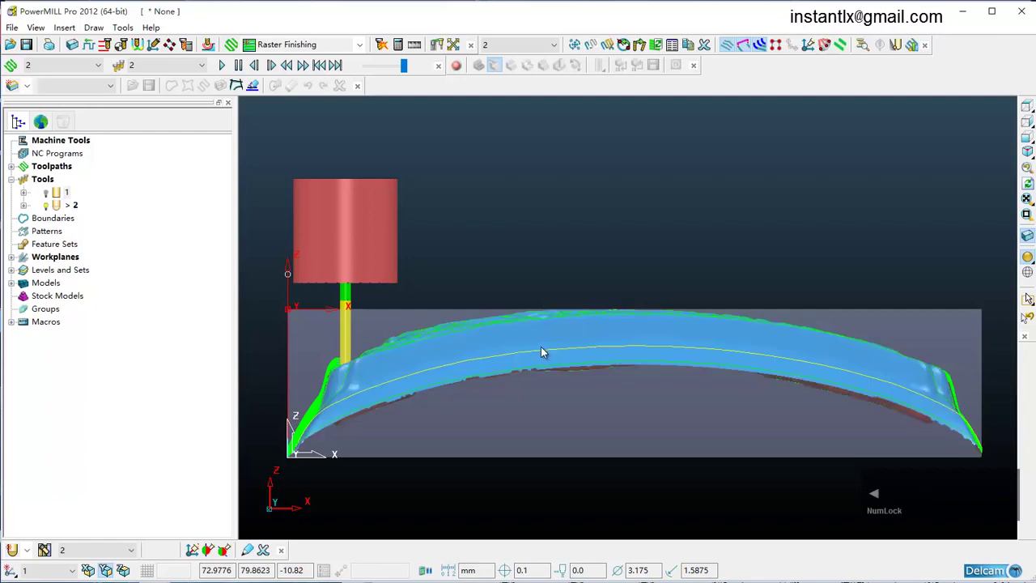
pyautogui.click(511, 277)
pyautogui.press('Left')
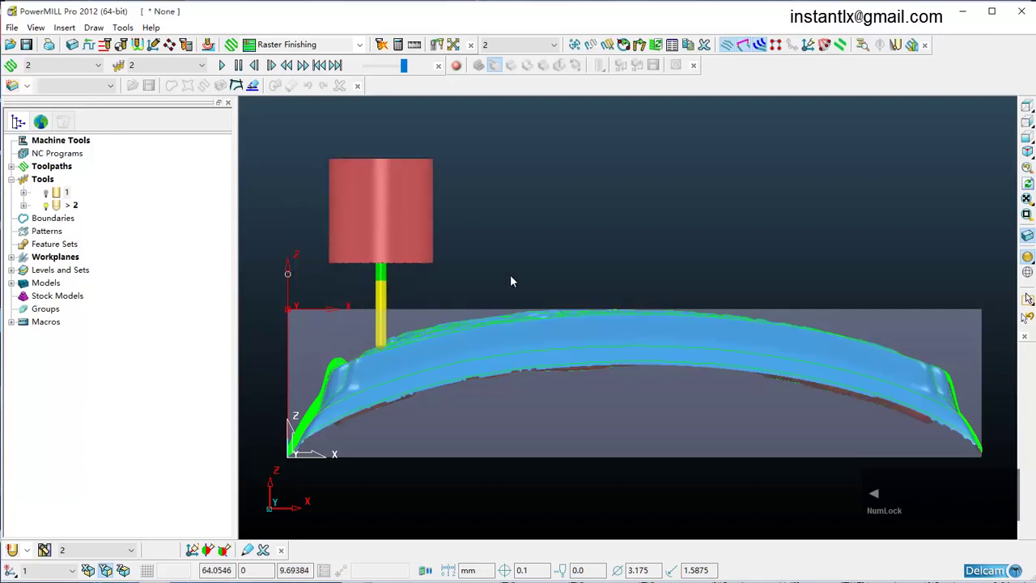
pyautogui.press('Right')
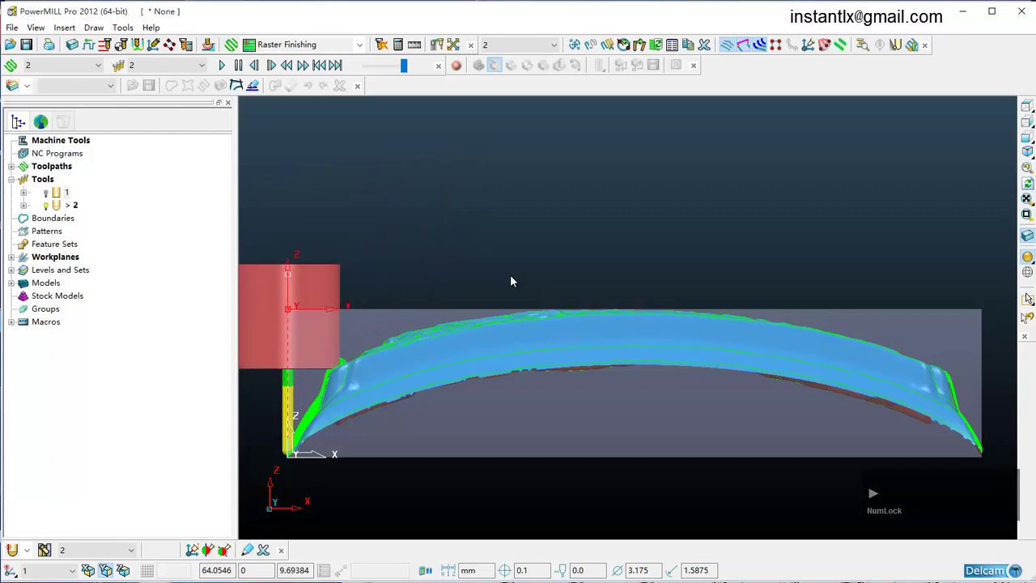
# Examine up close whether the tool holder clears the relief's raised side edge, and inspect the whole toolpath
pyautogui.scroll(4, 326, 370)
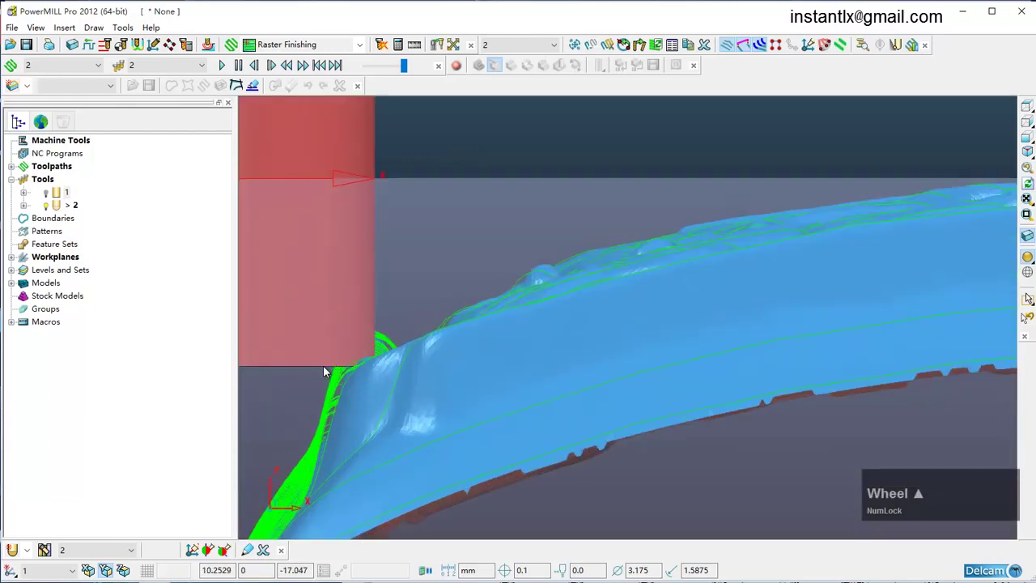
pyautogui.scroll(-3, 340, 366)
pyautogui.scroll(1, 305, 444)
pyautogui.scroll(-3, 305, 444)
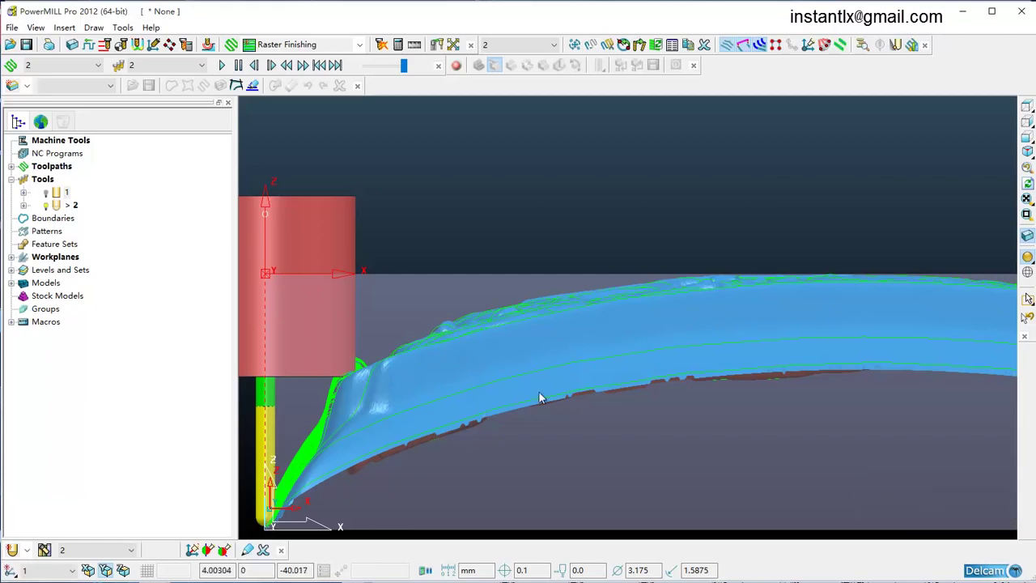
pyautogui.scroll(4, 375, 358)
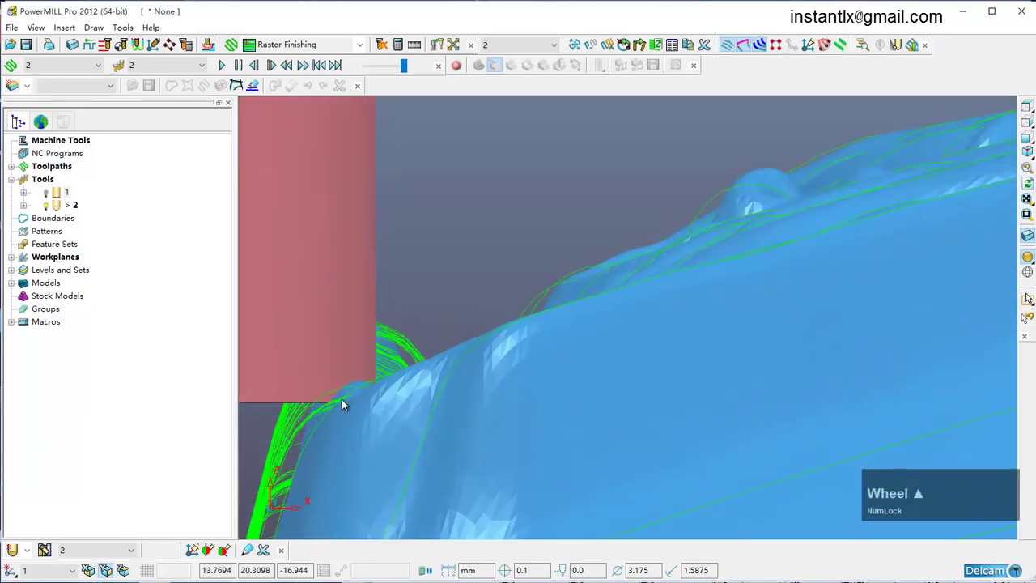
pyautogui.moveTo(341, 405); pyautogui.dragTo(362, 417, button='middle')
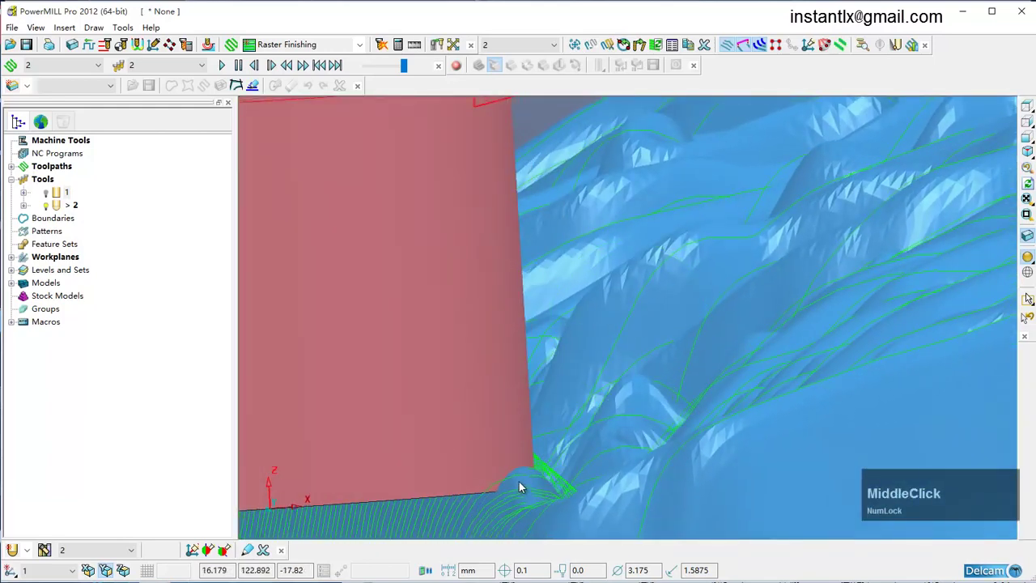
pyautogui.scroll(-2, 481, 435)
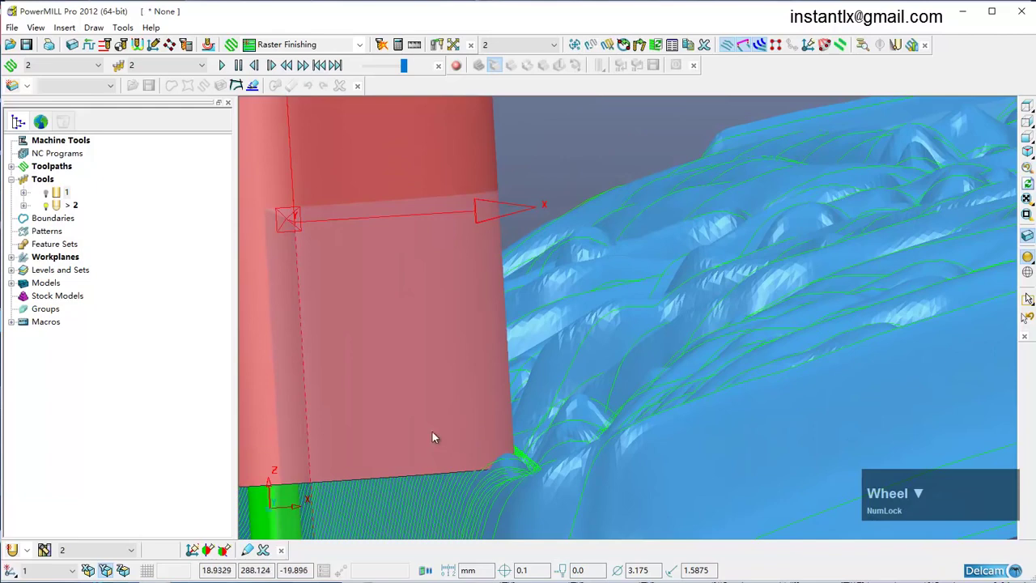
pyautogui.scroll(-1, 486, 459)
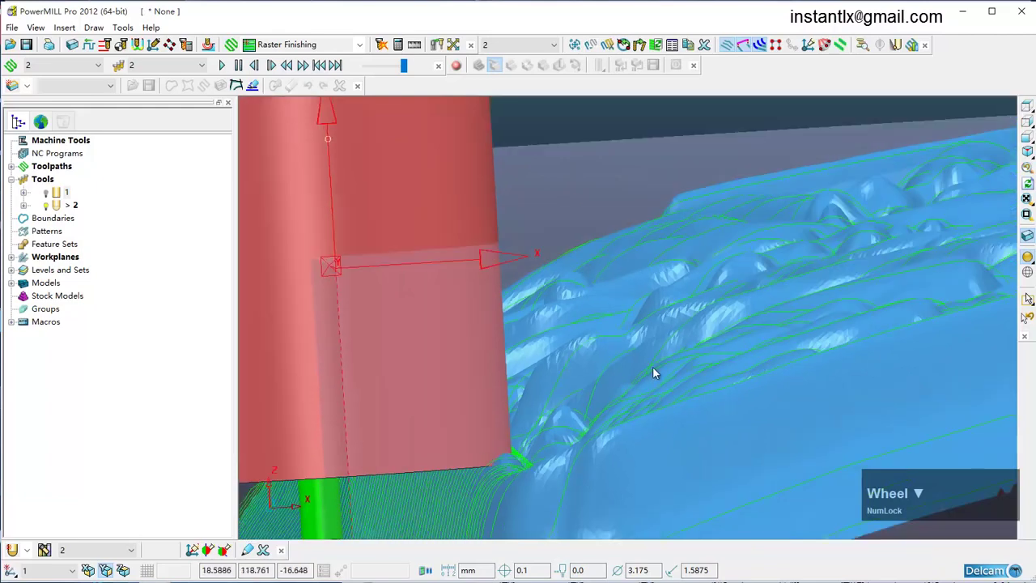
pyautogui.scroll(-3, 652, 369)
pyautogui.moveTo(680, 369); pyautogui.dragTo(665, 389, button='middle')
pyautogui.scroll(-1, 664, 394)
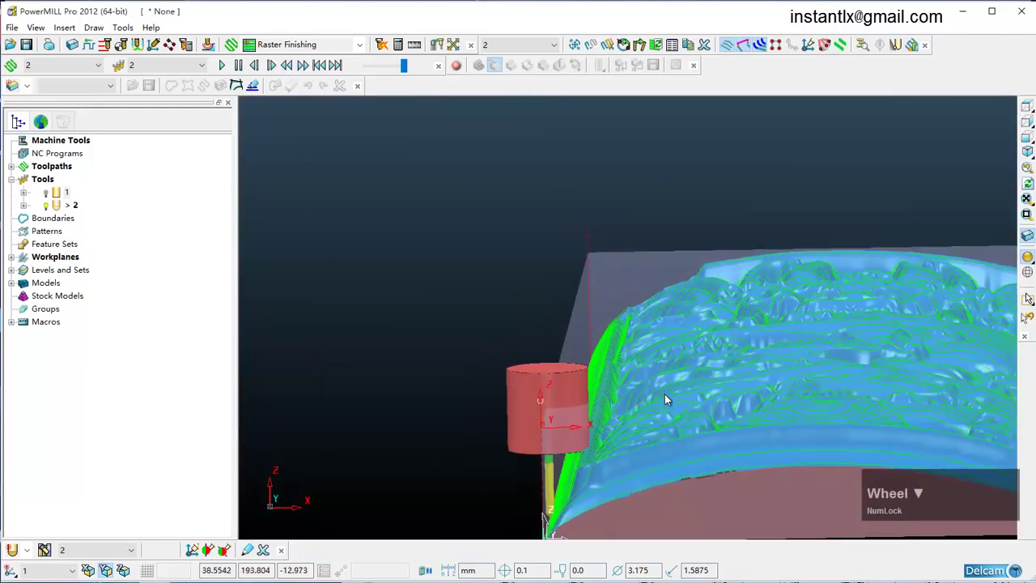
pyautogui.scroll(1, 611, 435)
pyautogui.scroll(-2, 612, 435)
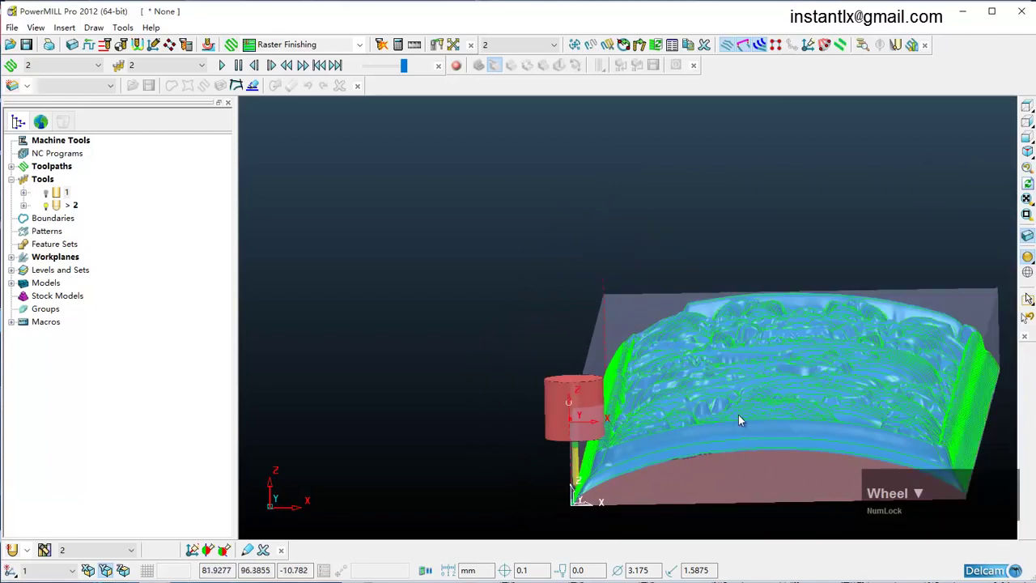
pyautogui.moveTo(881, 377); pyautogui.dragTo(705, 262, button='middle')
pyautogui.moveTo(636, 310); pyautogui.dragTo(673, 297, button='middle')
pyautogui.moveTo(562, 310); pyautogui.dragTo(518, 319, button='middle')
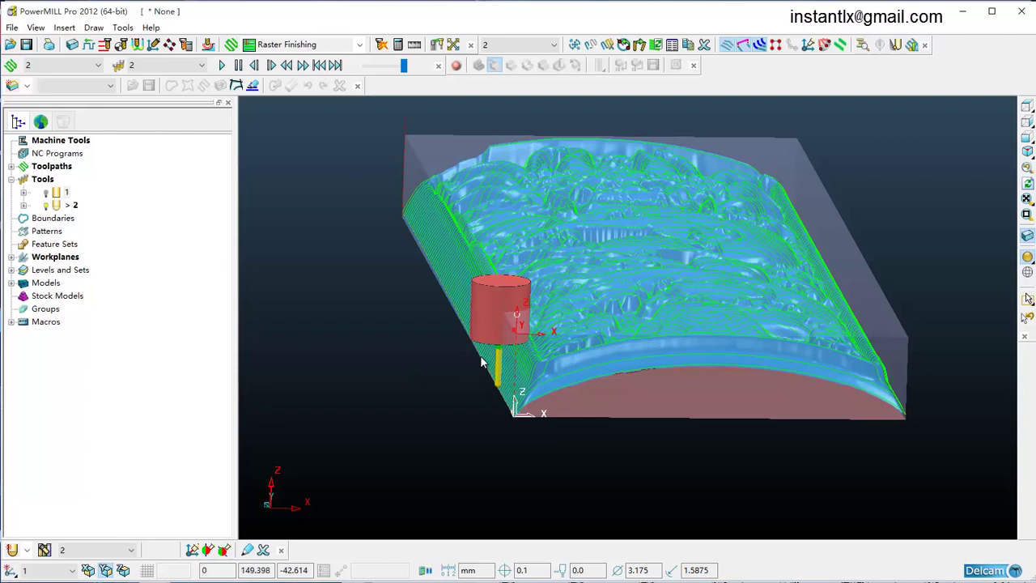
# Open the settings of raster finishing toolpath 2 and rename the toolpath as finish
pyautogui.click(12, 166)
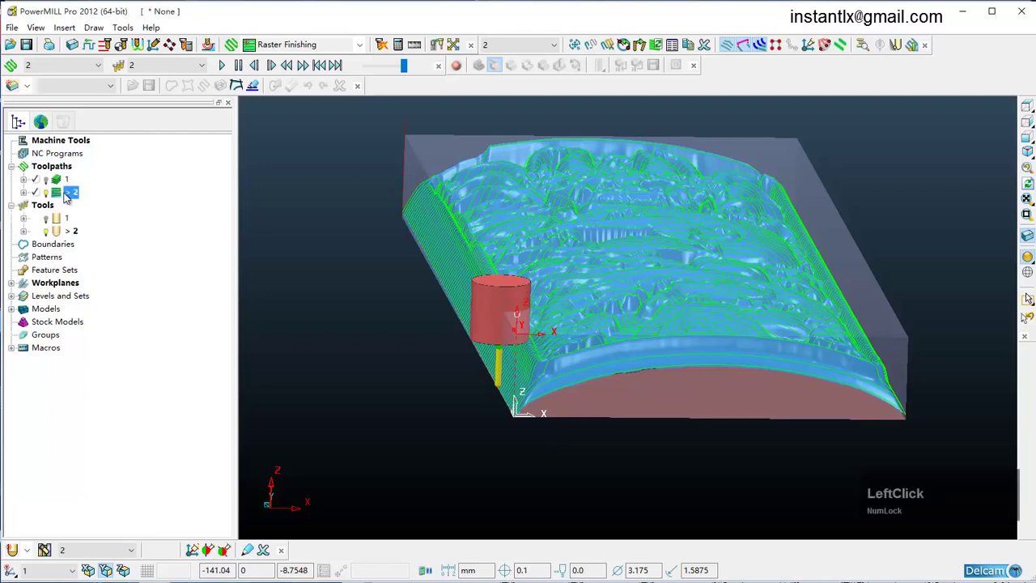
pyautogui.rightClick(68, 198)
pyautogui.click(119, 279)
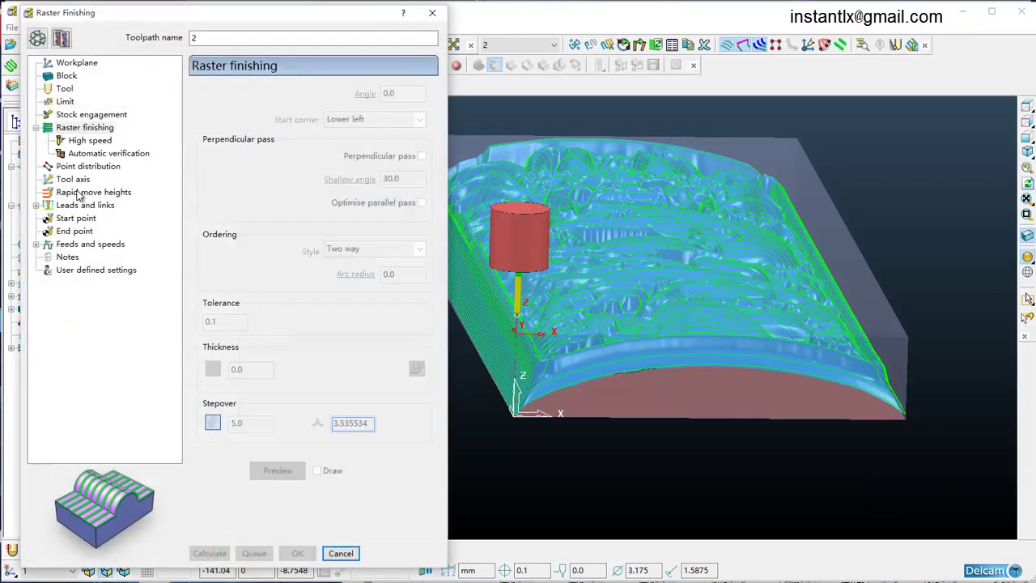
pyautogui.moveTo(232, 40); pyautogui.dragTo(141, 51)
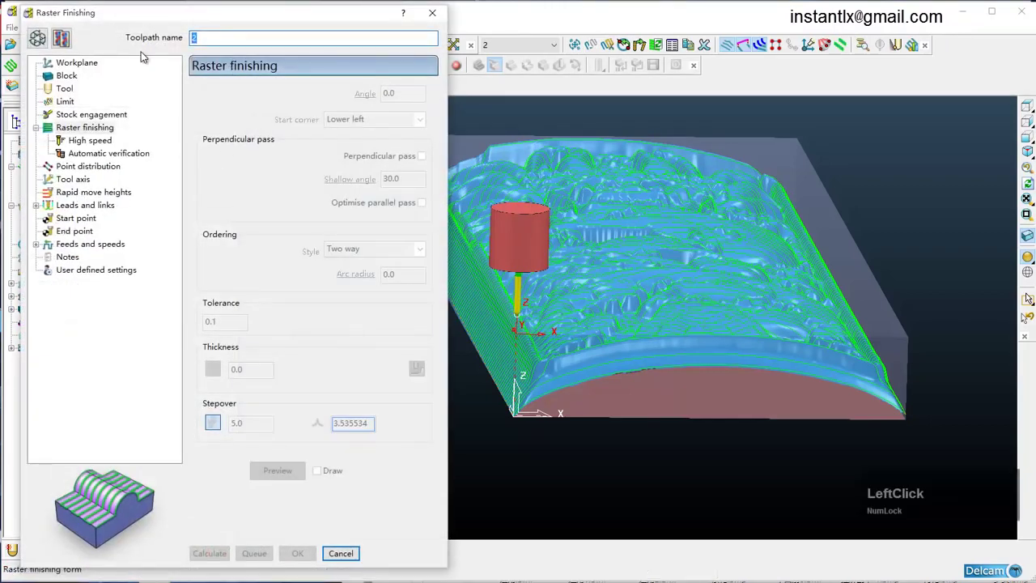
pyautogui.write('fns')
pyautogui.press('BackSpace')
pyautogui.press('BackSpace')
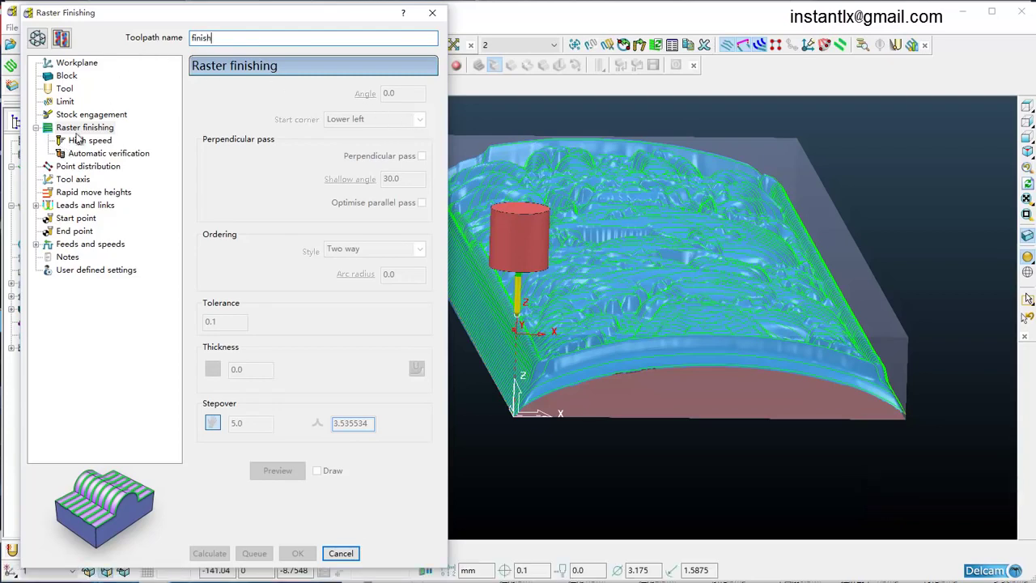
# Make the finish toolpath's parameters editable and set its stepover to 0.2 mm
pyautogui.click(39, 40)
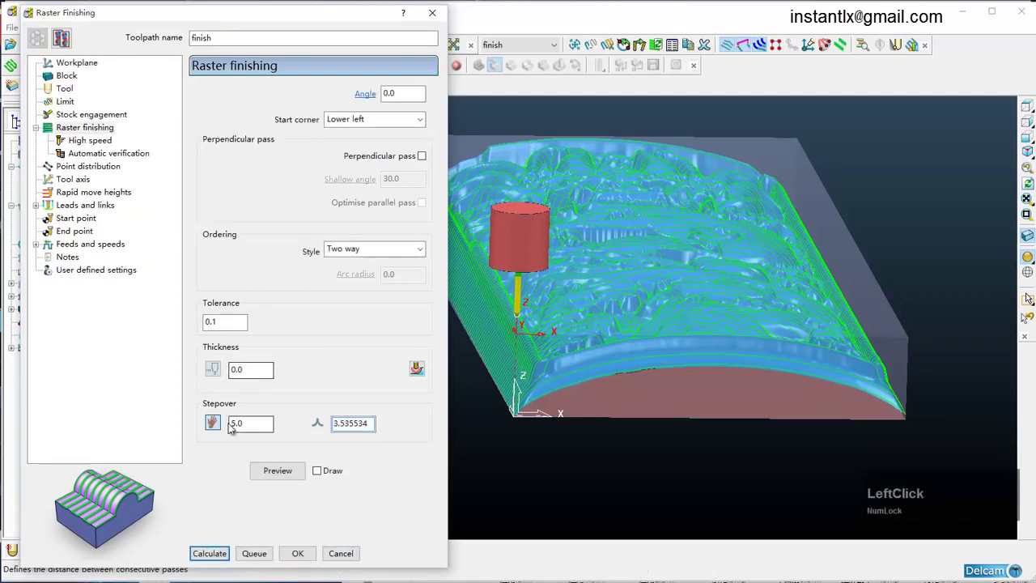
pyautogui.moveTo(249, 424); pyautogui.dragTo(192, 424)
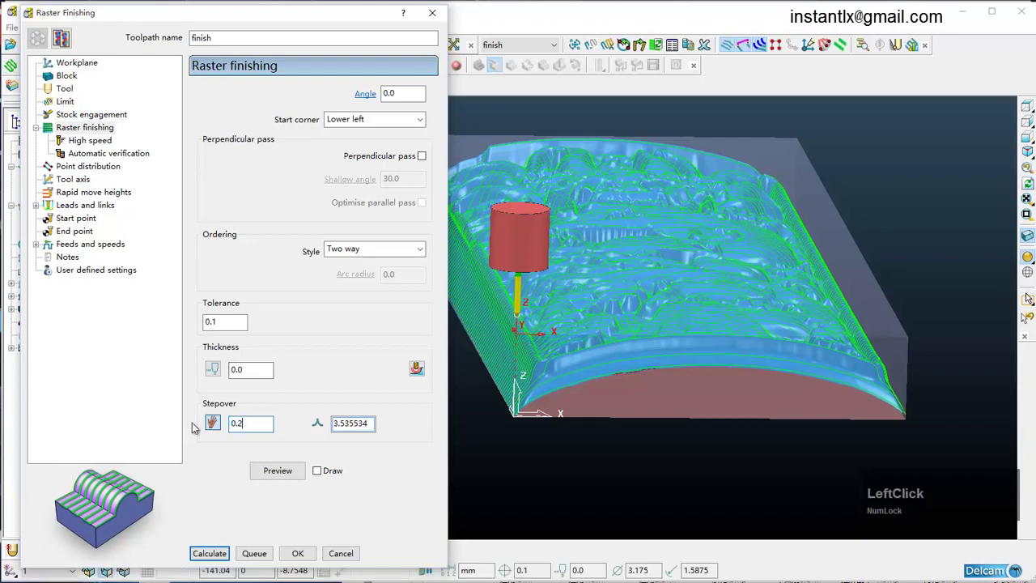
pyautogui.press('Tab')
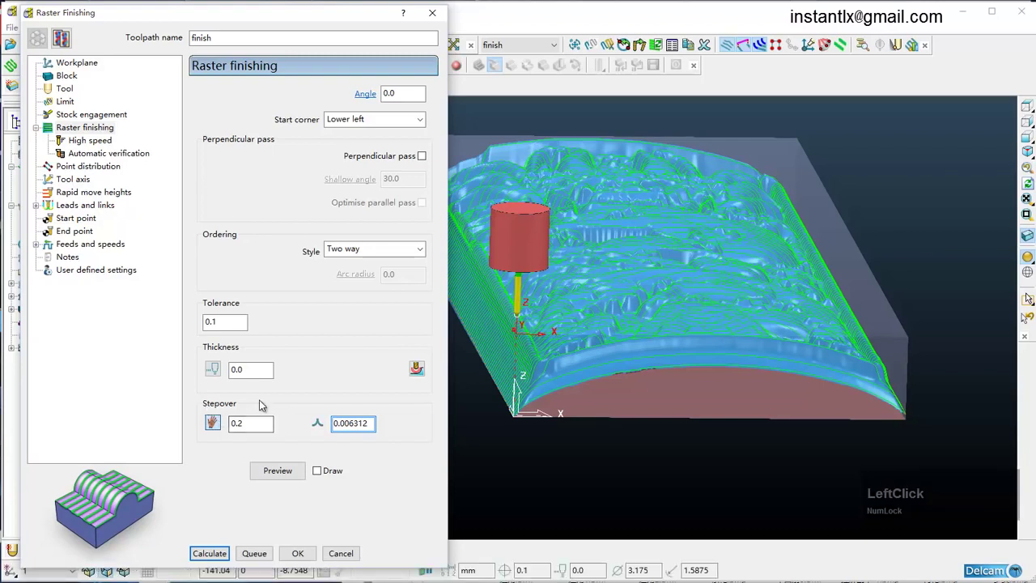
# Set the finish toolpath's tool axis to Towards line, with the line direction at 0, 1, 0
pyautogui.click(71, 179)
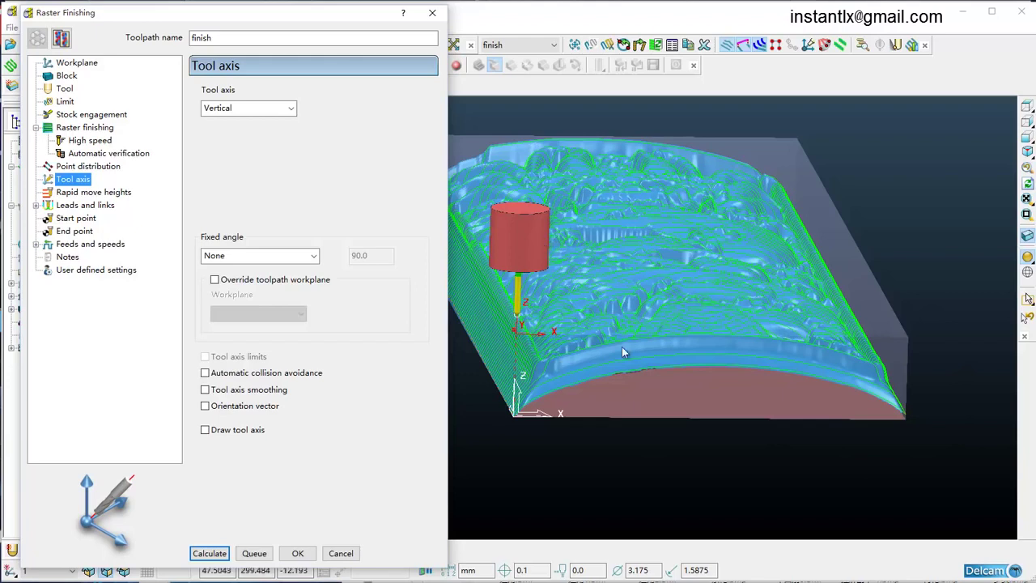
pyautogui.click(252, 109)
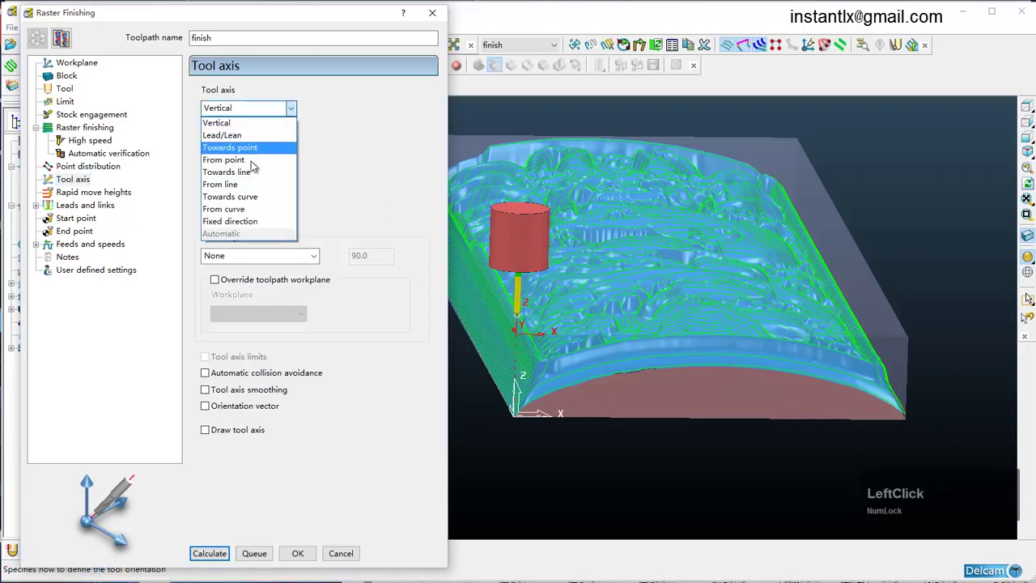
pyautogui.click(255, 173)
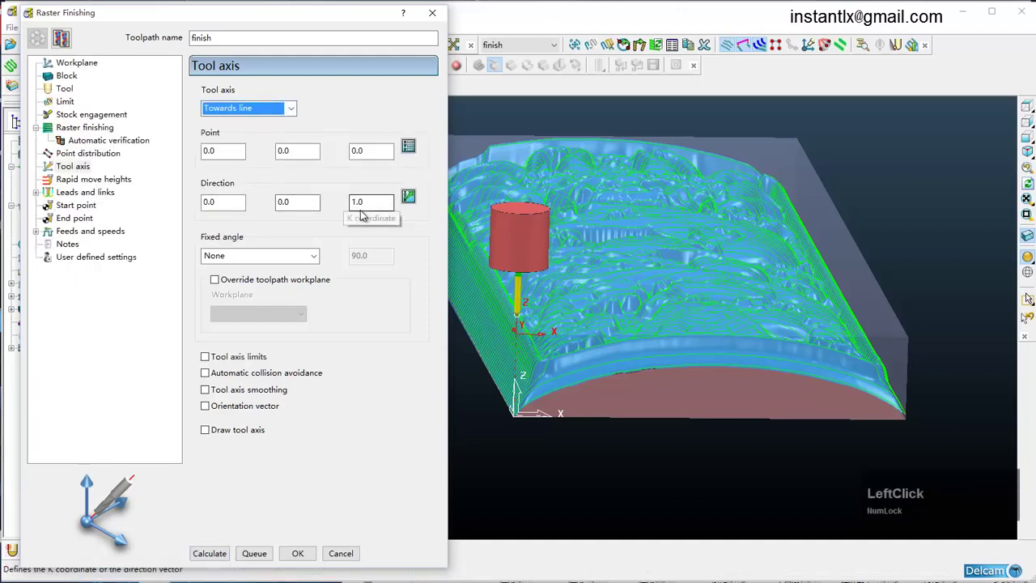
pyautogui.click(285, 203)
pyautogui.write('1')
pyautogui.click(358, 202)
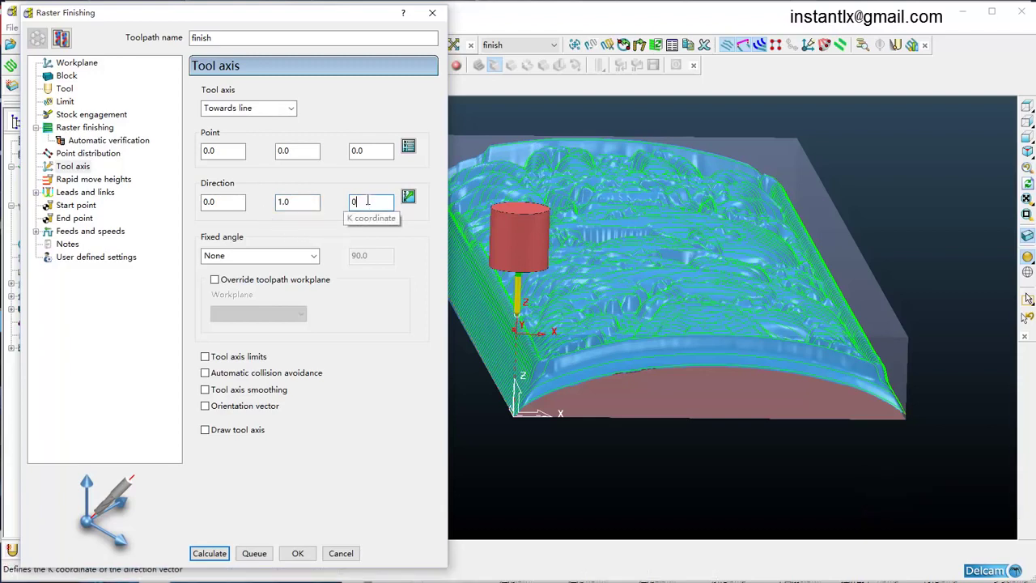
# Set the tool axis line's point to X 100 and Z -100, and display the tool axis in the model
pyautogui.click(223, 151)
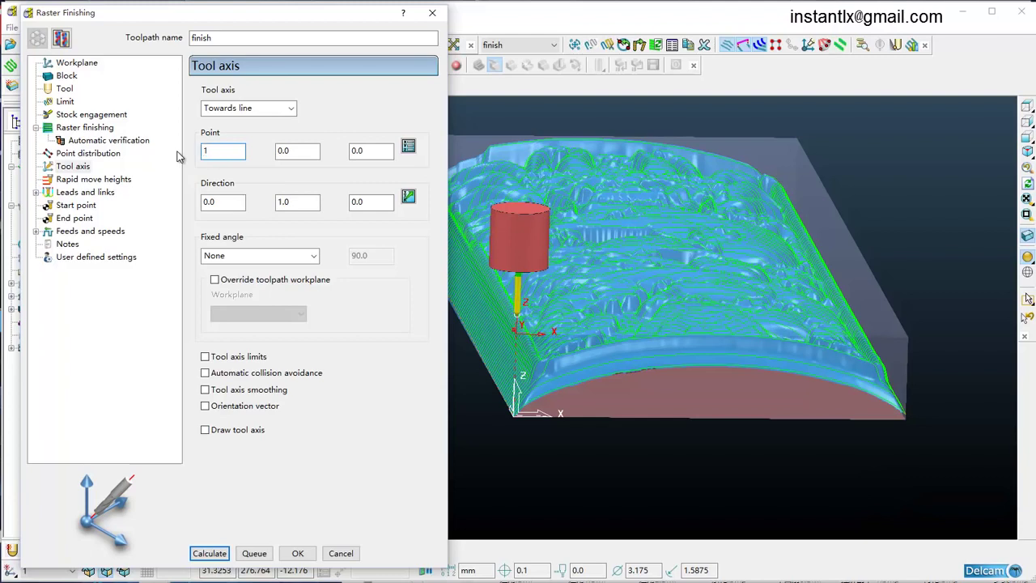
pyautogui.press('Tab')
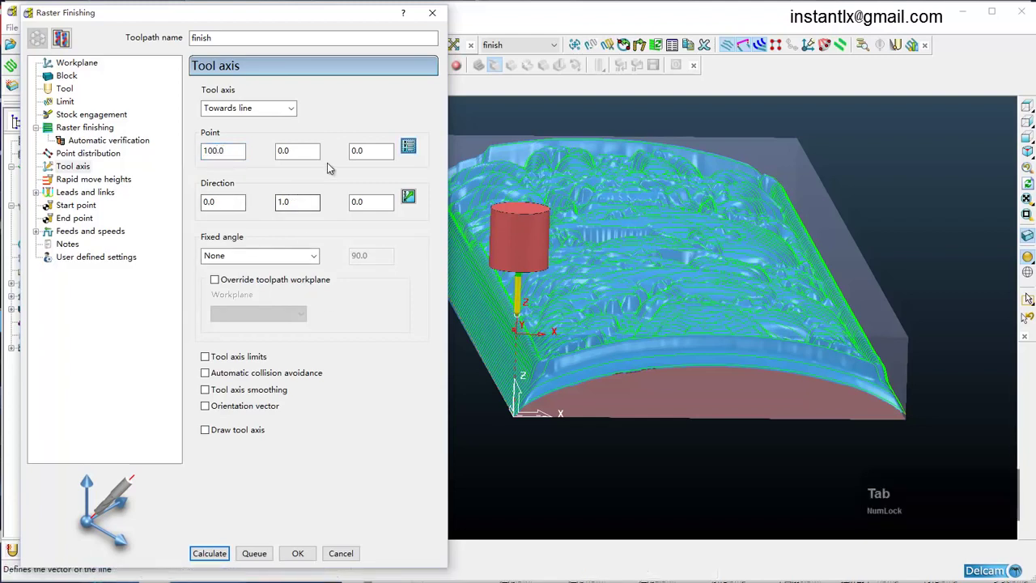
pyautogui.click(361, 151)
pyautogui.write('-')
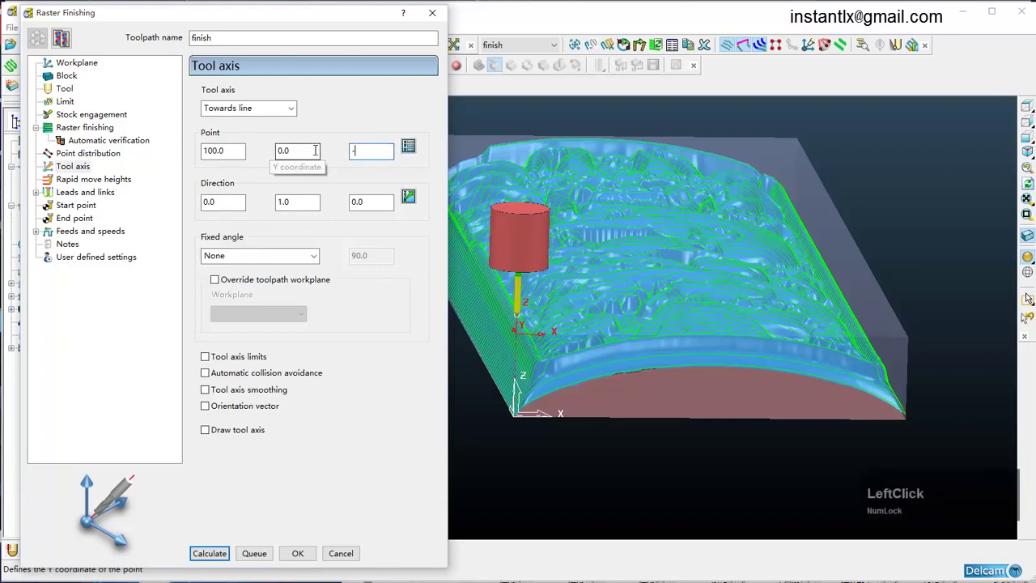
pyautogui.write('100')
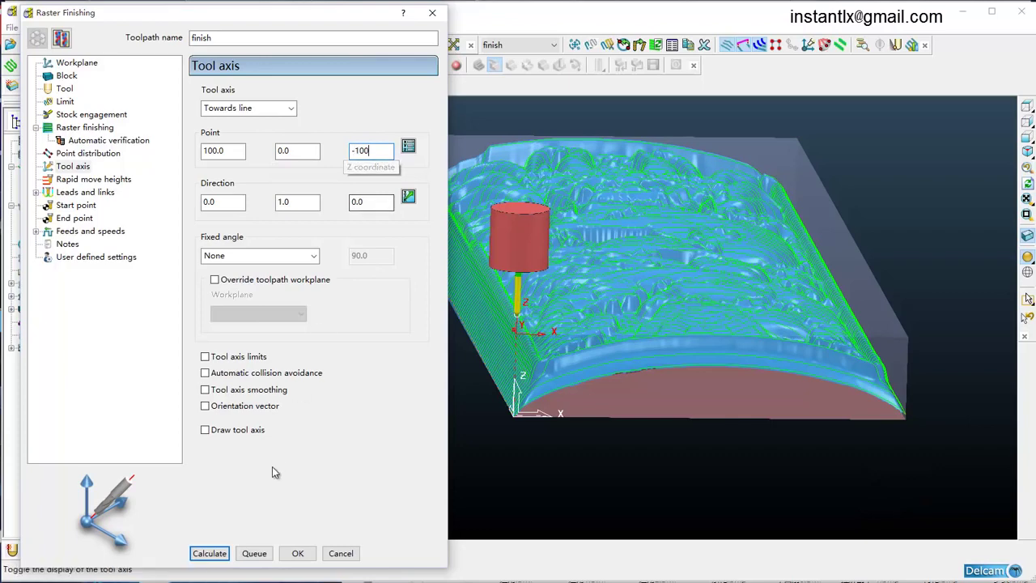
pyautogui.click(206, 431)
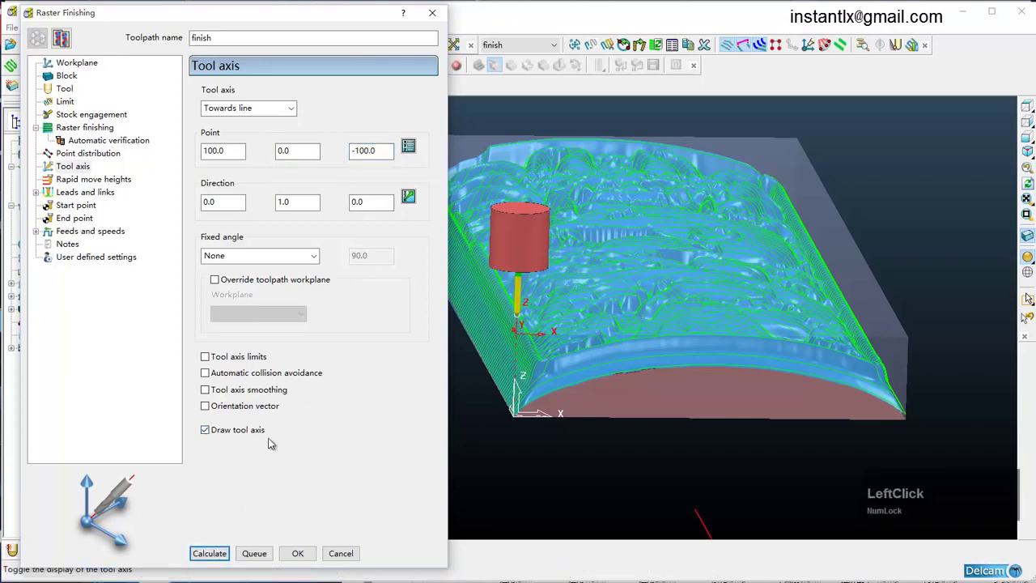
# Examine the position of the tool axis line beneath the relief from several angles
pyautogui.scroll(-2, 622, 403)
pyautogui.moveTo(622, 403); pyautogui.dragTo(928, 338, button='middle')
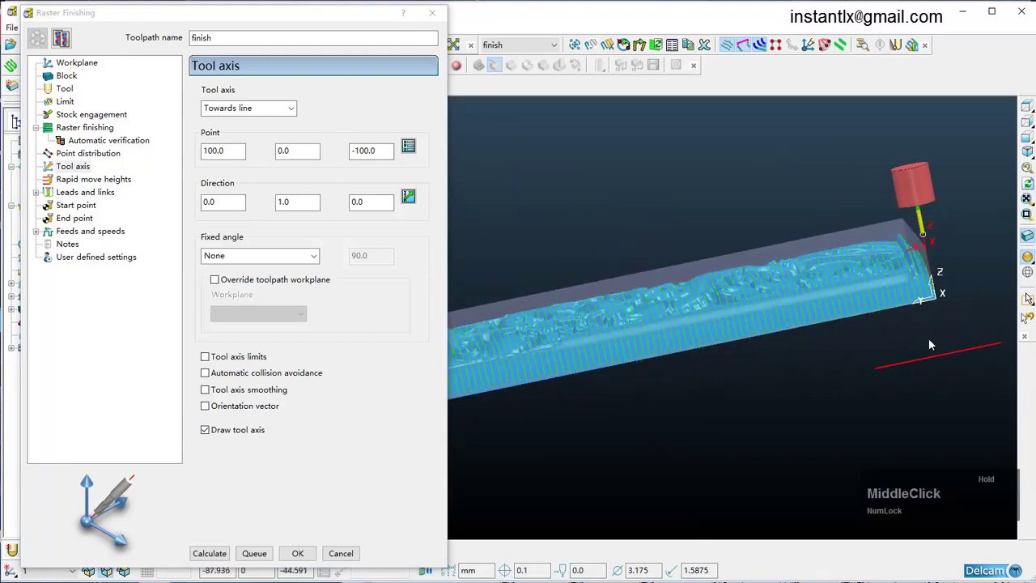
pyautogui.moveTo(831, 373); pyautogui.dragTo(598, 383, button='middle')
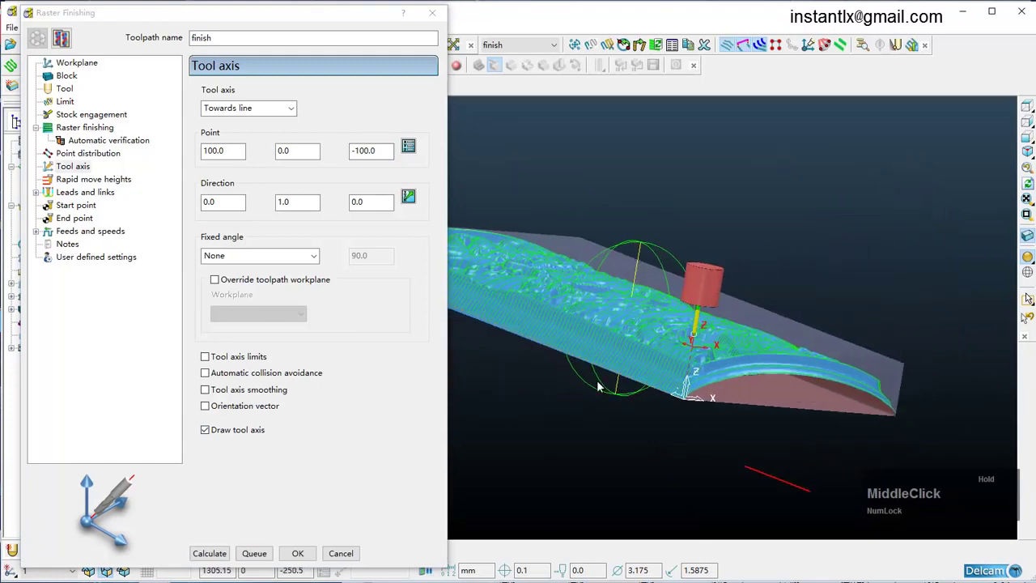
pyautogui.scroll(-2, 757, 371)
pyautogui.moveTo(757, 371); pyautogui.dragTo(950, 316, button='middle')
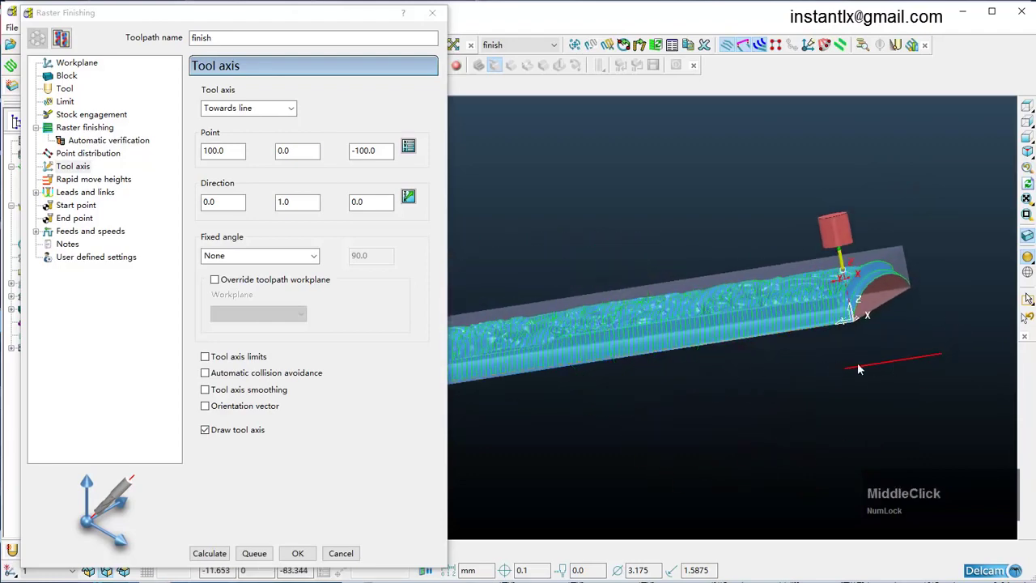
pyautogui.scroll(-1, 788, 329)
pyautogui.moveTo(788, 330); pyautogui.dragTo(706, 366, button='middle')
pyautogui.scroll(-1, 711, 344)
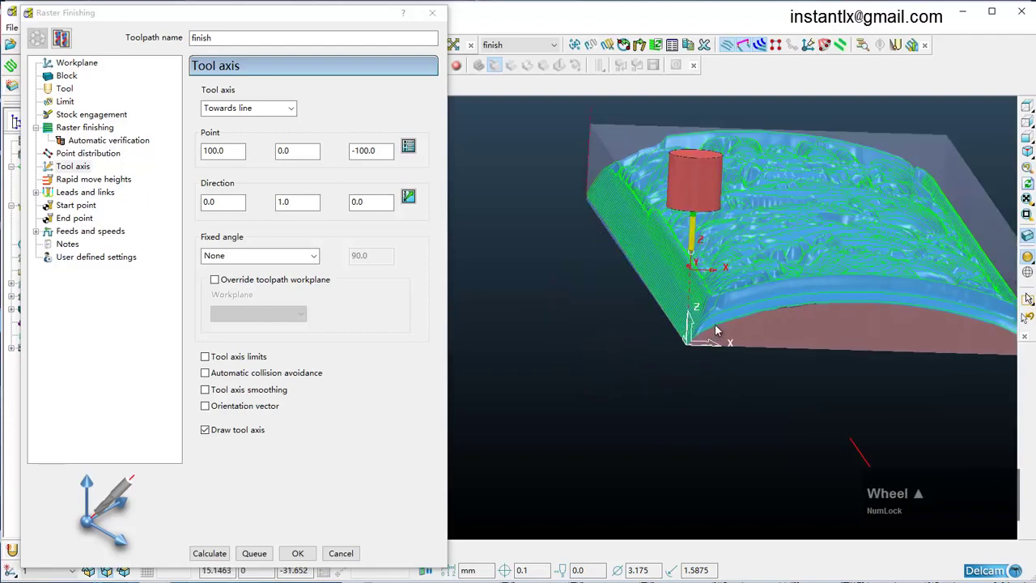
pyautogui.moveTo(715, 324); pyautogui.dragTo(665, 293, button='middle')
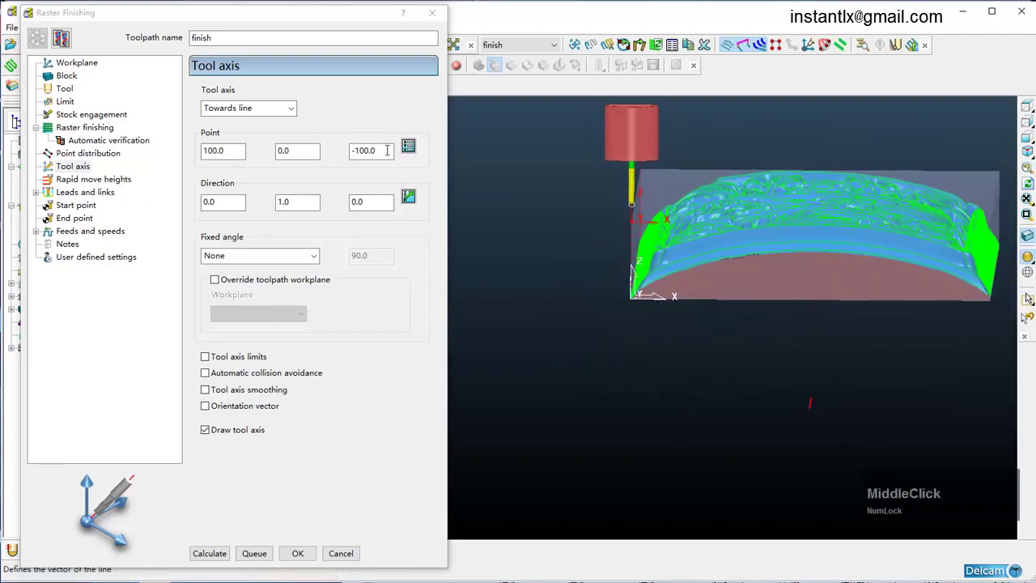
# Set the Z coordinate of the tool axis line's point to -150 and calculate the finish toolpath
pyautogui.moveTo(366, 150); pyautogui.dragTo(359, 150)
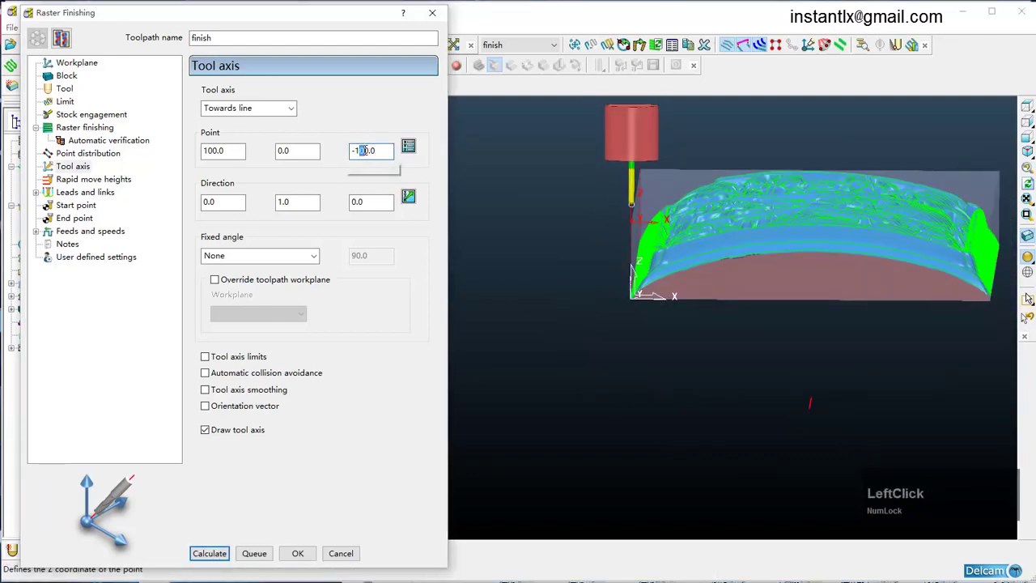
pyautogui.write('5')
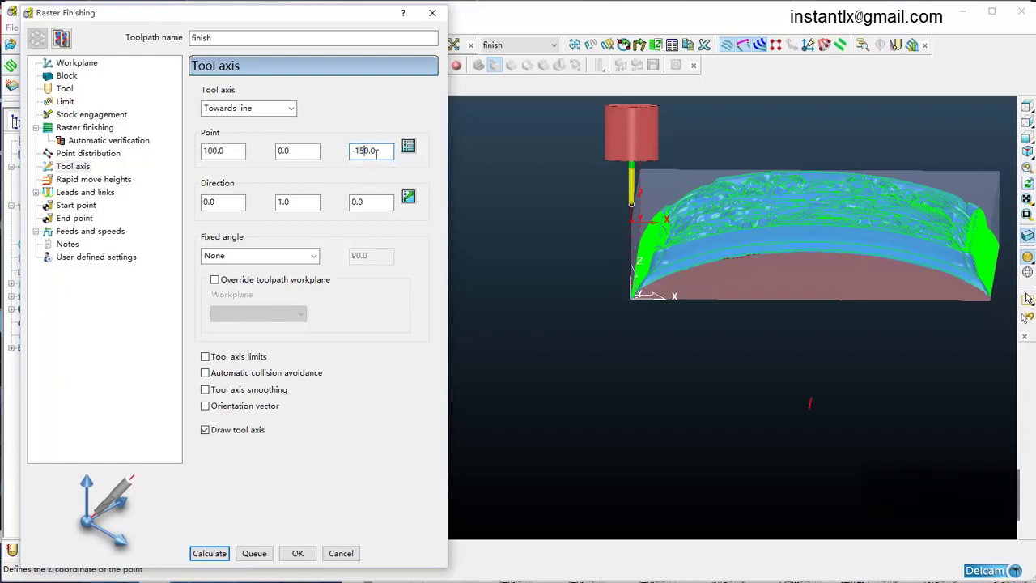
pyautogui.click(310, 150)
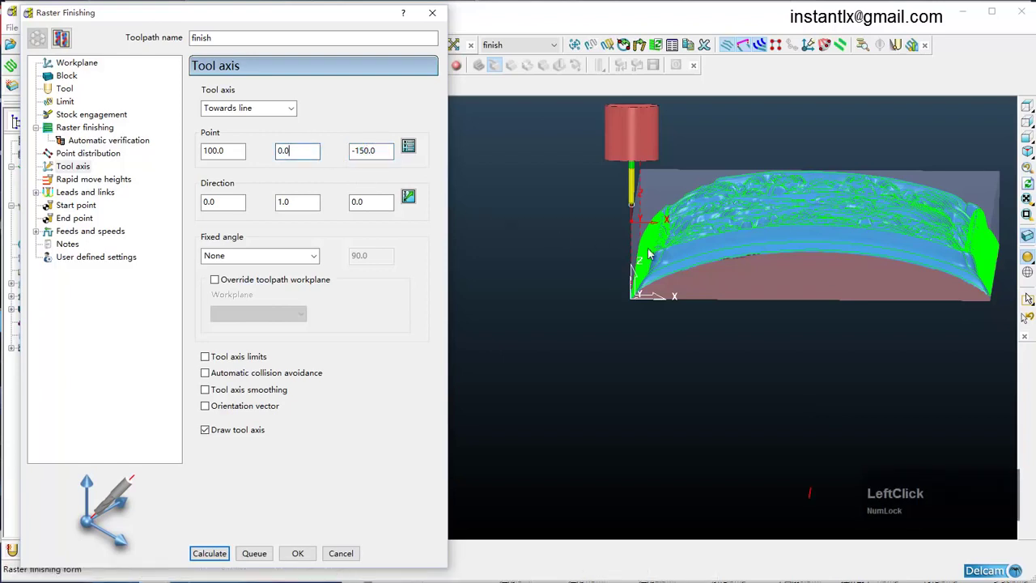
pyautogui.scroll(-2, 648, 254)
pyautogui.moveTo(692, 270); pyautogui.dragTo(710, 257, button='middle')
pyautogui.moveTo(708, 259); pyautogui.dragTo(691, 268, button='middle')
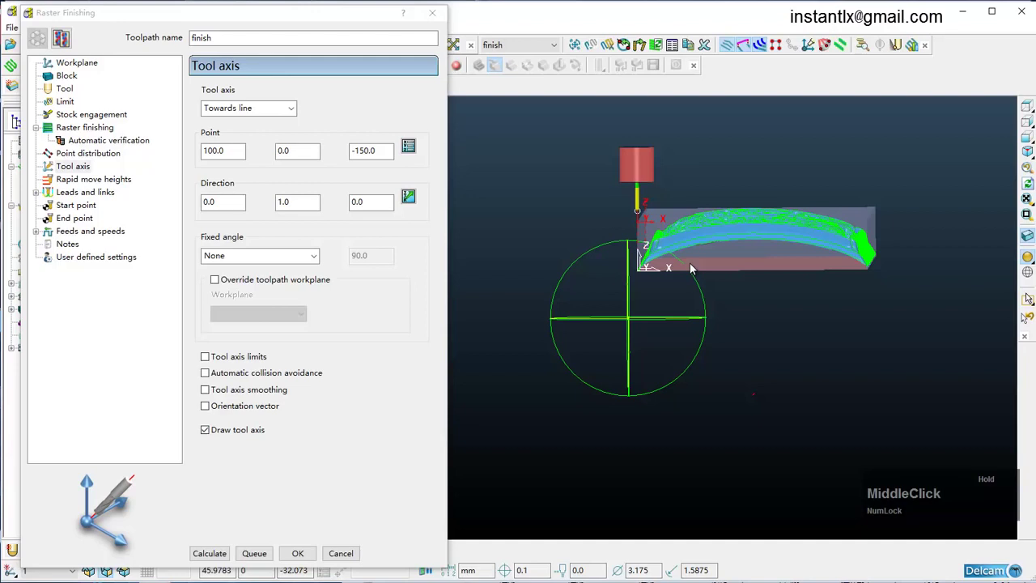
pyautogui.moveTo(703, 264); pyautogui.dragTo(711, 280, button='middle')
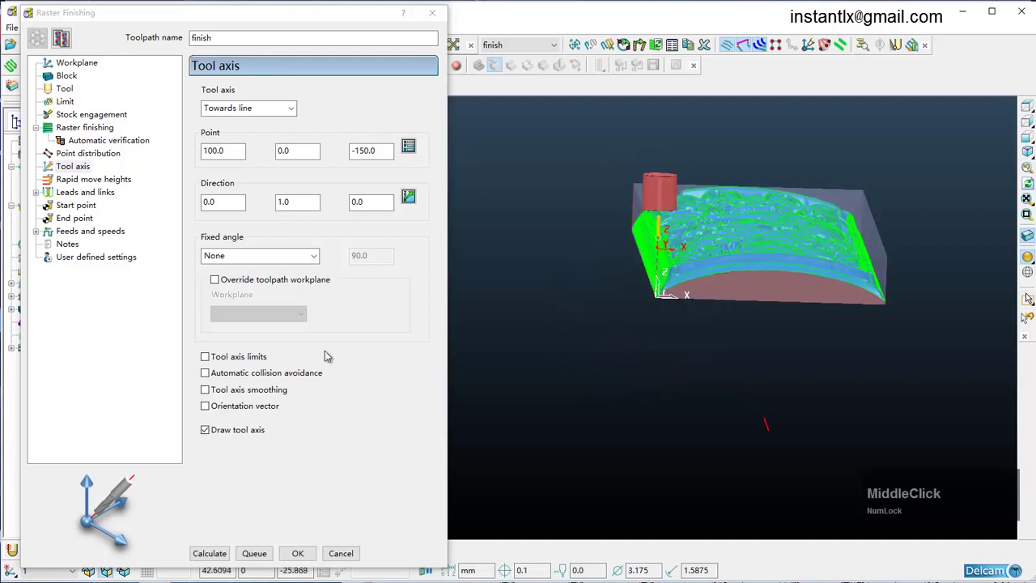
pyautogui.click(206, 555)
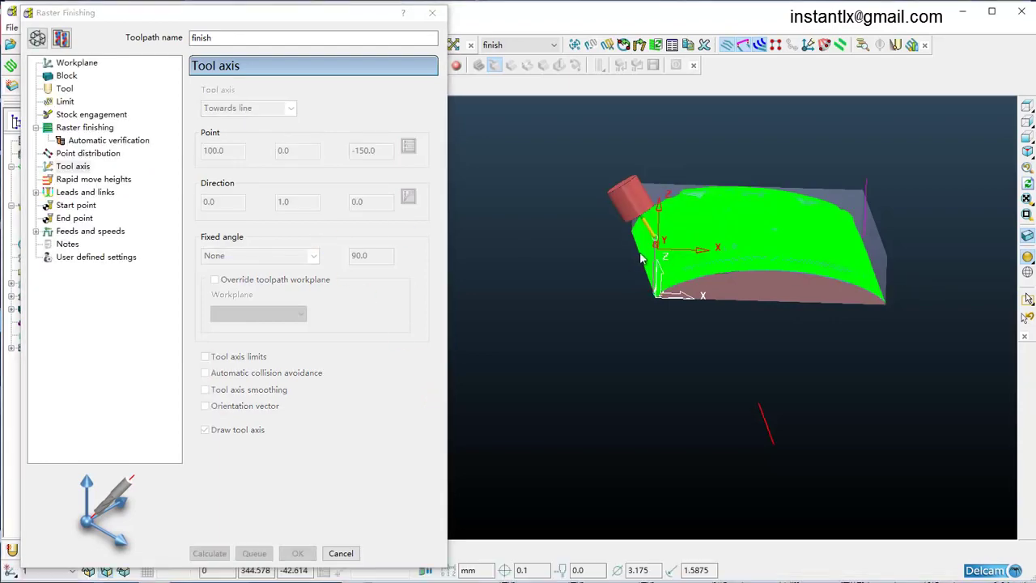
# Simulate the finish toolpath from the relief's low side edge, check the tilted tool from the front, and close the toolpath settings
pyautogui.scroll(5, 639, 257)
pyautogui.rightClick(683, 354)
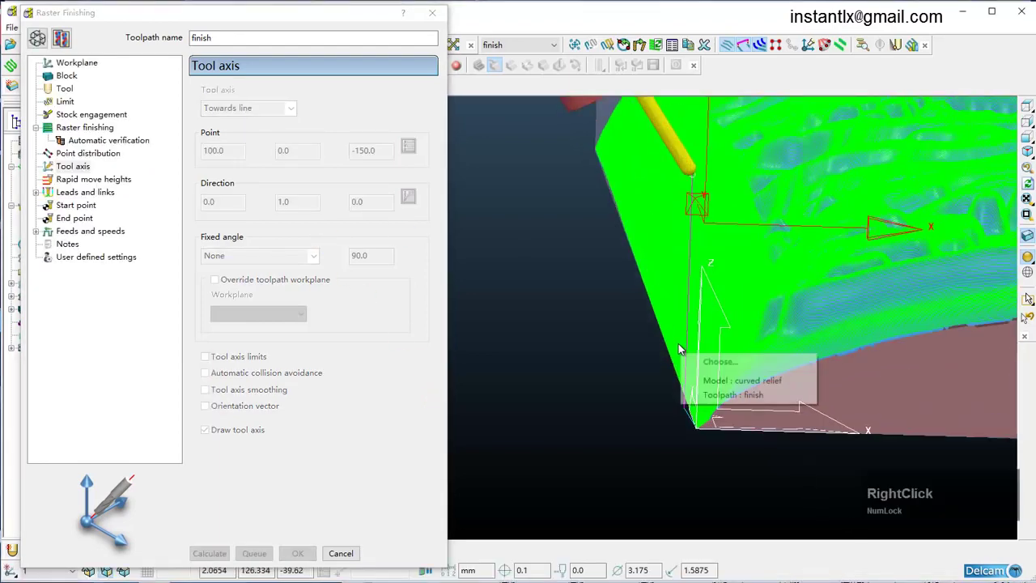
pyautogui.click(717, 396)
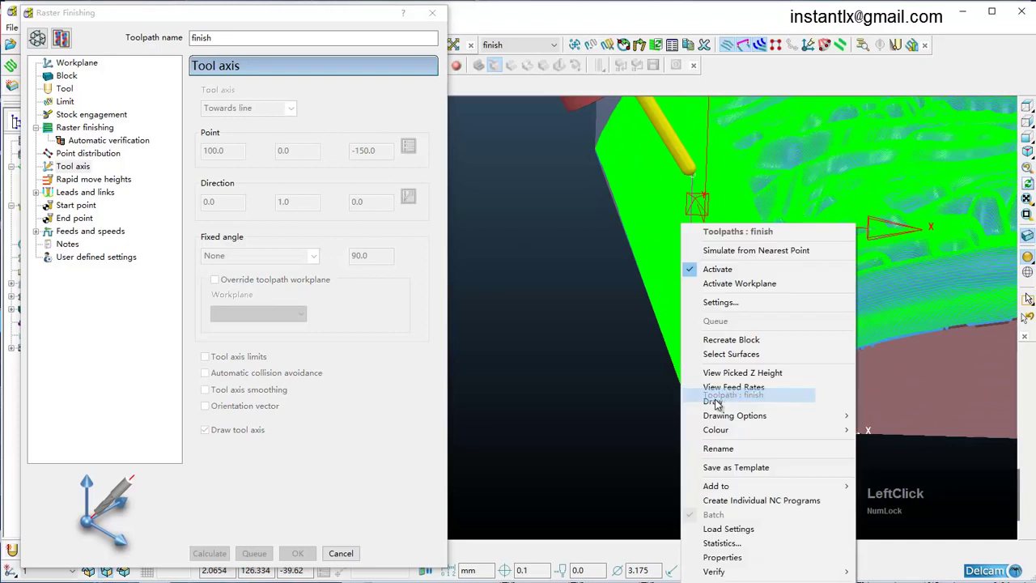
pyautogui.click(743, 255)
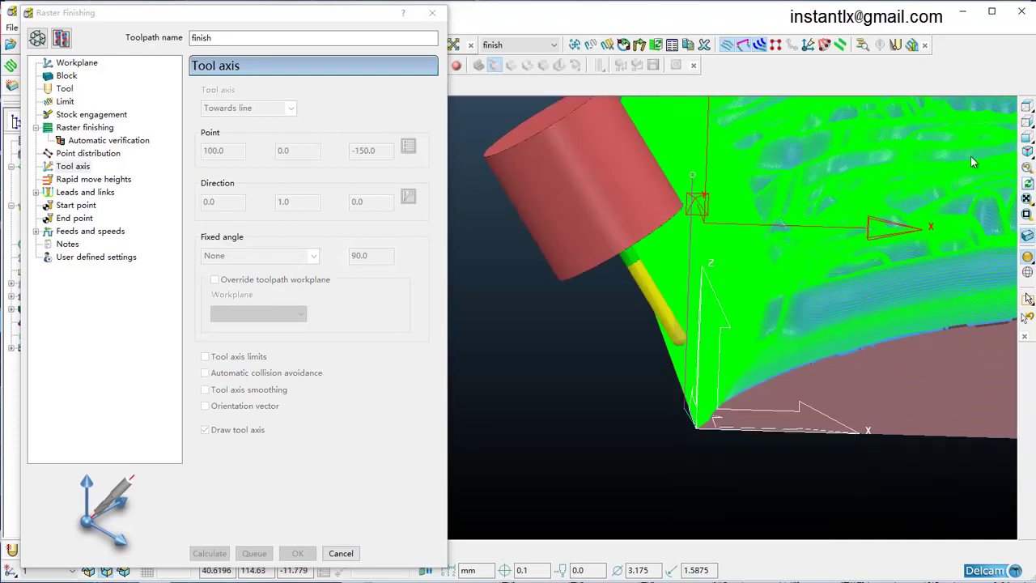
pyautogui.click(1028, 138)
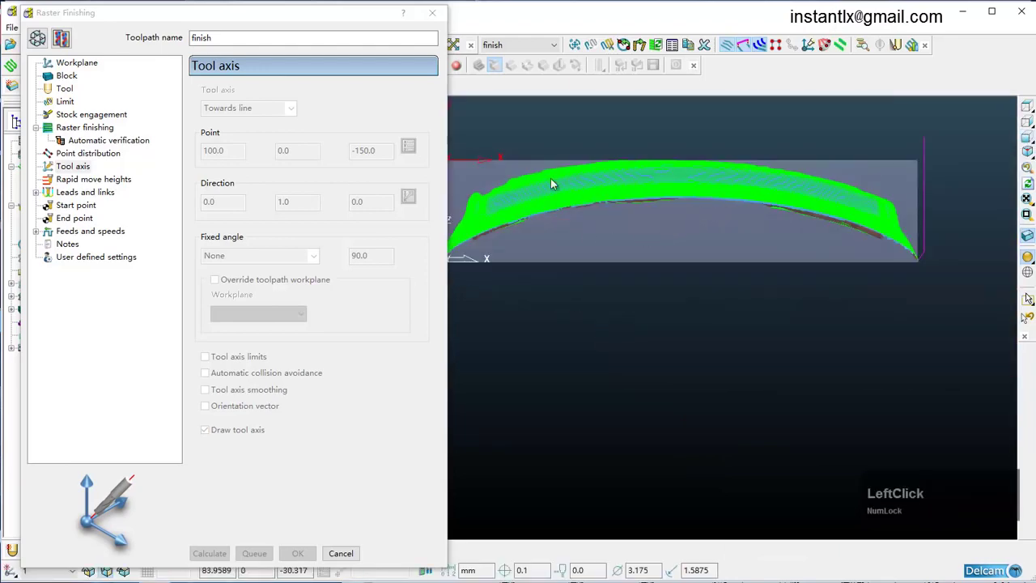
pyautogui.click(432, 12)
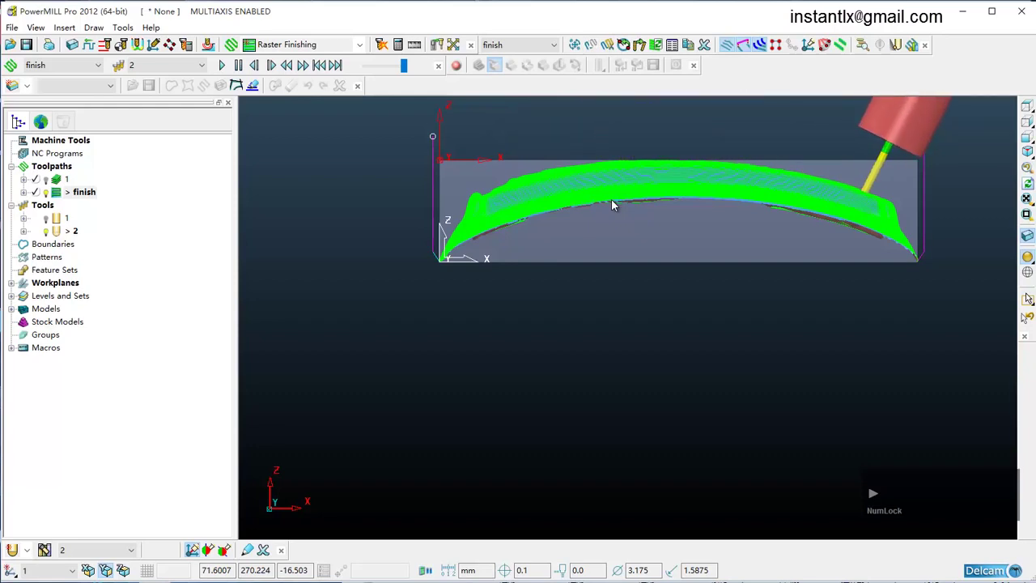
# Activate roughing toolpath 1 and choose it as the toolpath to simulate
pyautogui.moveTo(456, 210); pyautogui.dragTo(692, 293, button='middle')
pyautogui.scroll(-2, 556, 253)
pyautogui.scroll(2, 553, 244)
pyautogui.scroll(-2, 554, 251)
pyautogui.scroll(1, 662, 293)
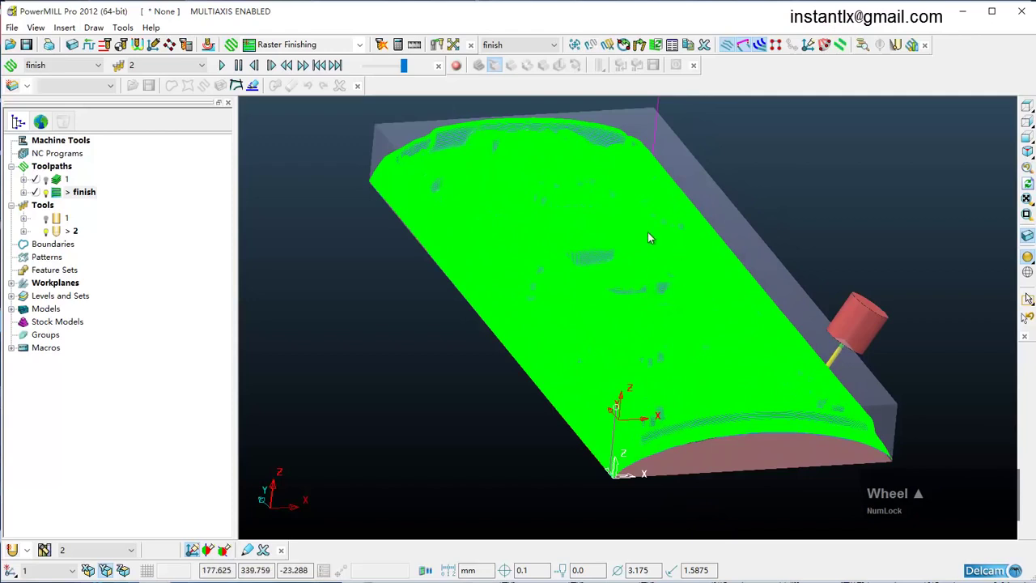
pyautogui.rightClick(66, 183)
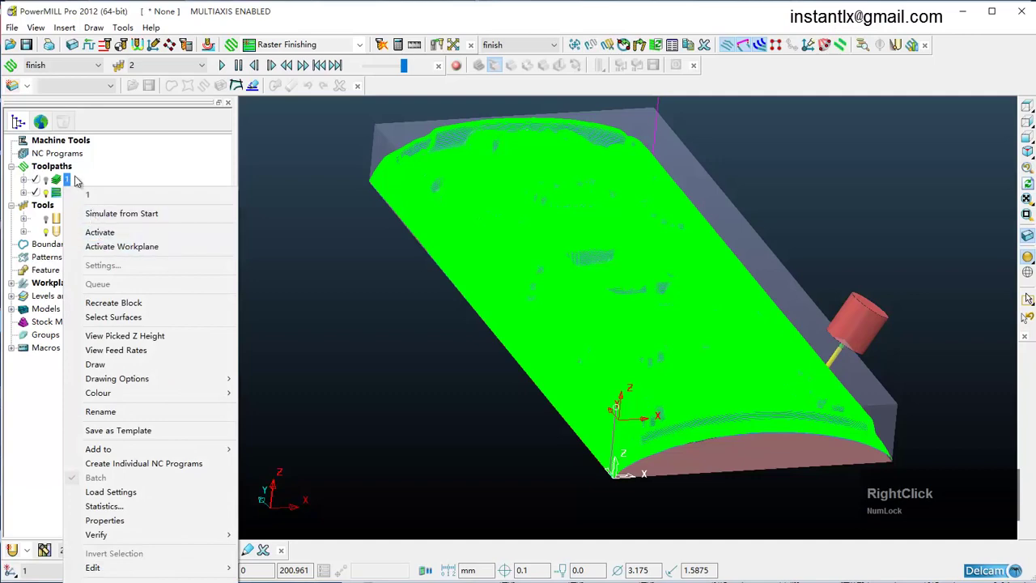
pyautogui.click(101, 232)
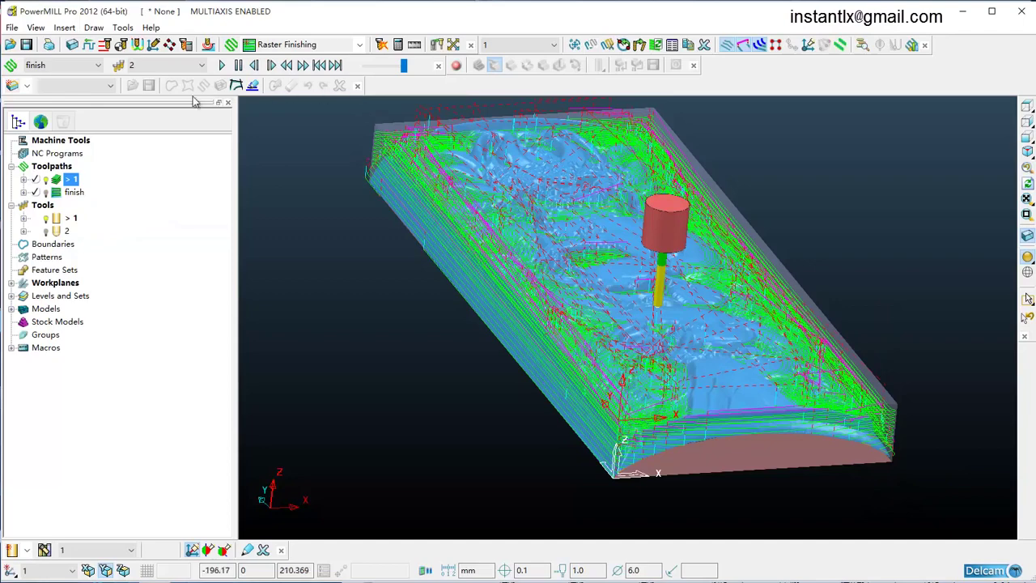
pyautogui.click(64, 66)
pyautogui.click(51, 94)
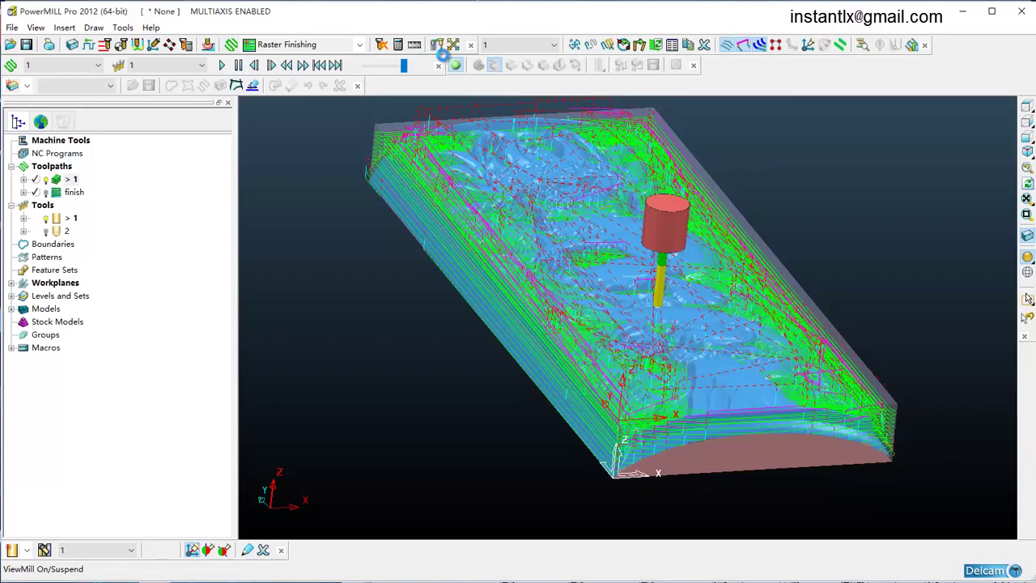
# Turn on ViewMill with a shaded stock image and run the simulation of roughing toolpath 1, adjusting the playback speed
pyautogui.click(454, 64)
pyautogui.click(509, 65)
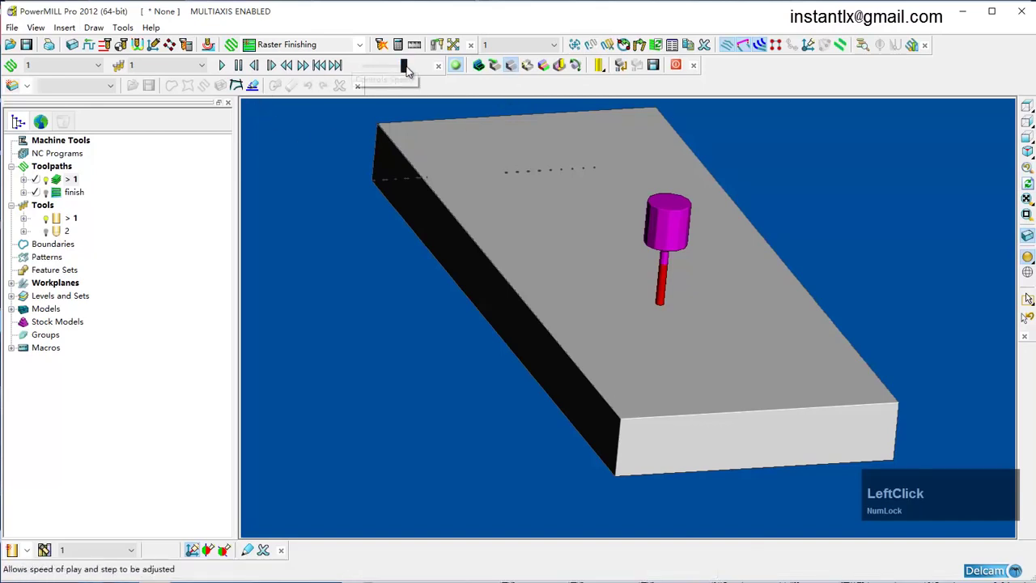
pyautogui.click(222, 66)
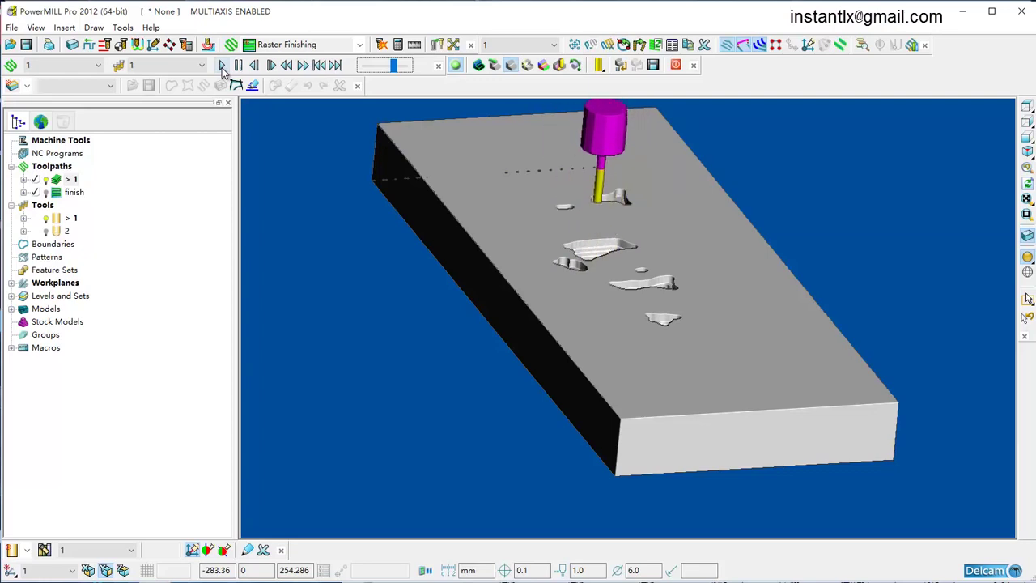
pyautogui.click(395, 66)
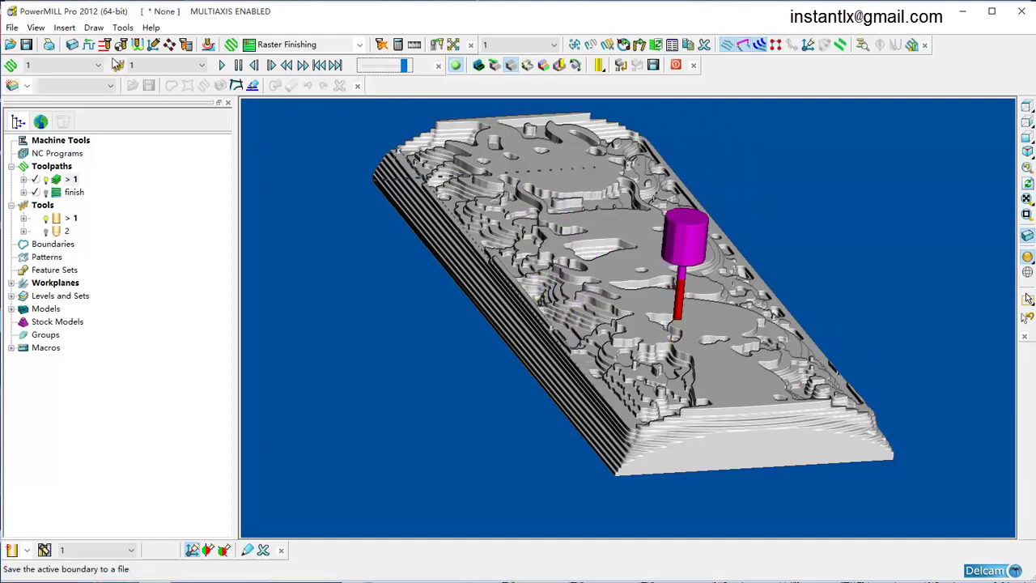
# Choose the finish toolpath for simulation and make it the active toolpath
pyautogui.click(81, 65)
pyautogui.click(61, 106)
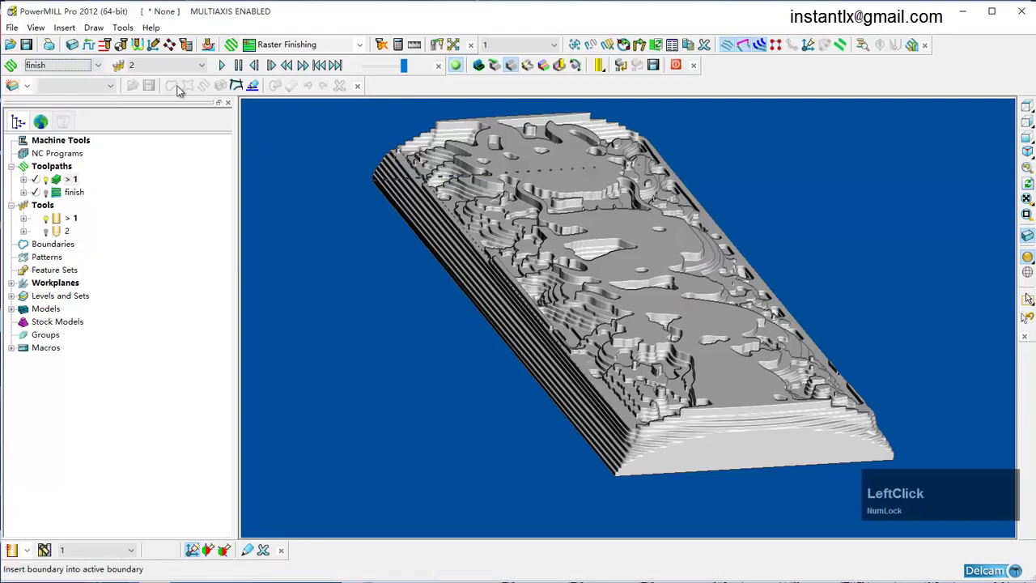
pyautogui.rightClick(74, 194)
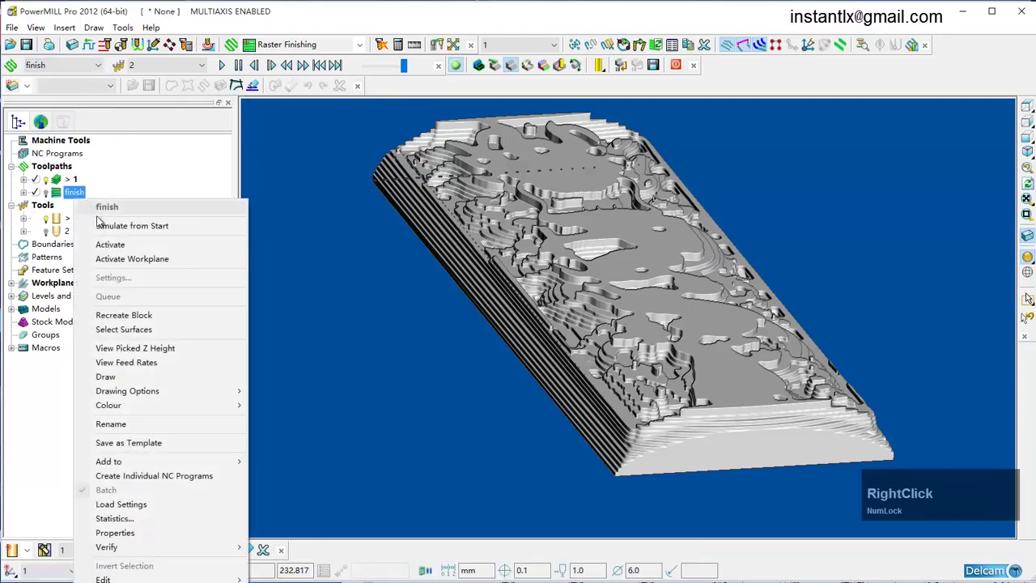
pyautogui.click(110, 245)
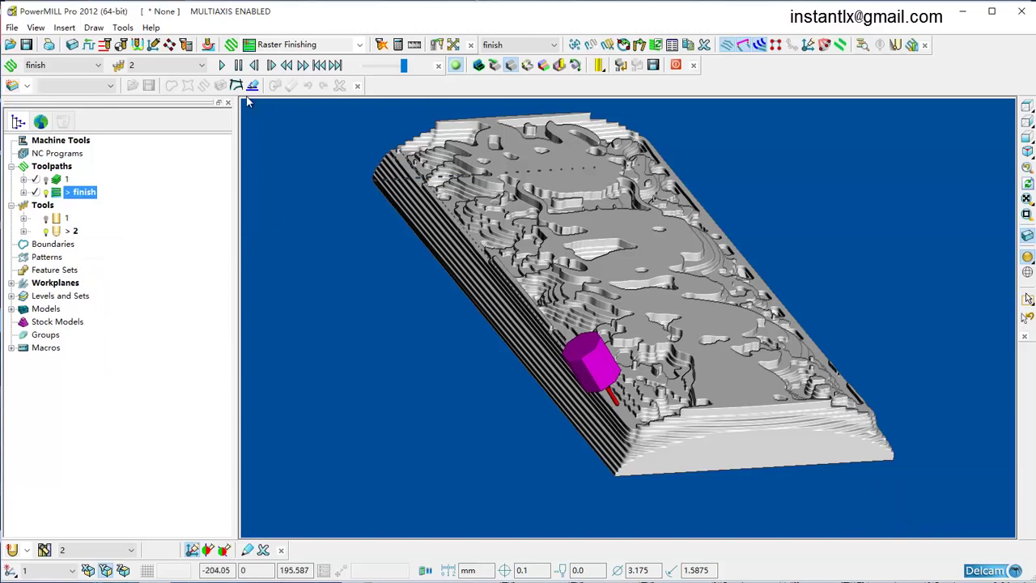
# Run the ViewMill simulation of the finish toolpath from its start to completion, adjusting the playback speed
pyautogui.click(316, 68)
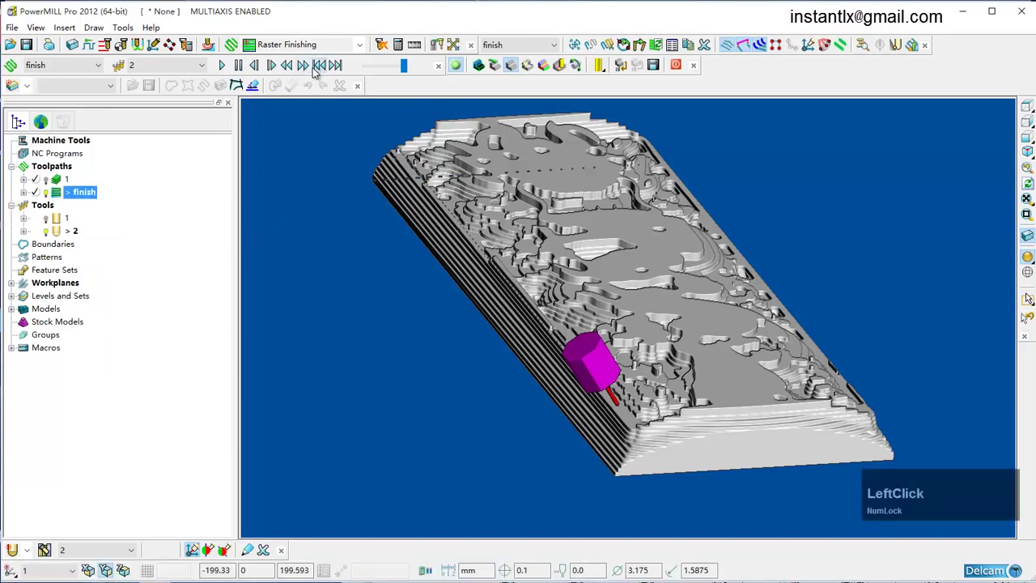
pyautogui.click(222, 66)
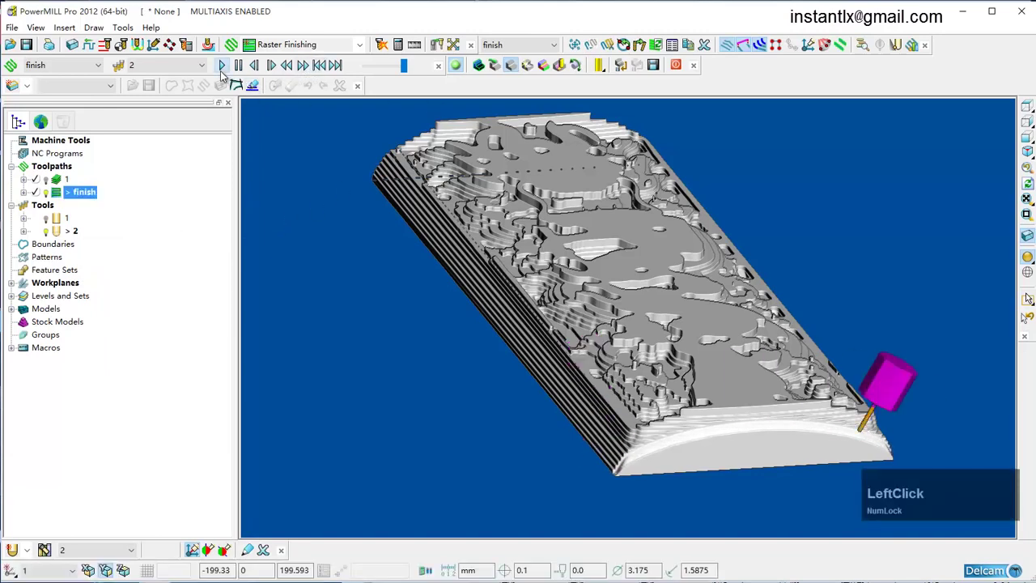
pyautogui.moveTo(403, 68); pyautogui.dragTo(390, 68)
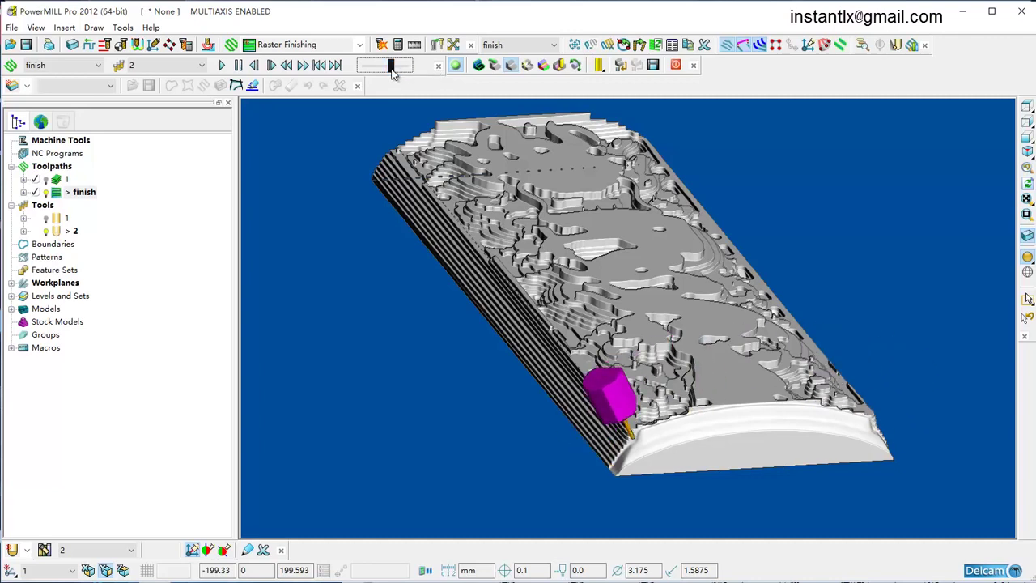
pyautogui.click(391, 68)
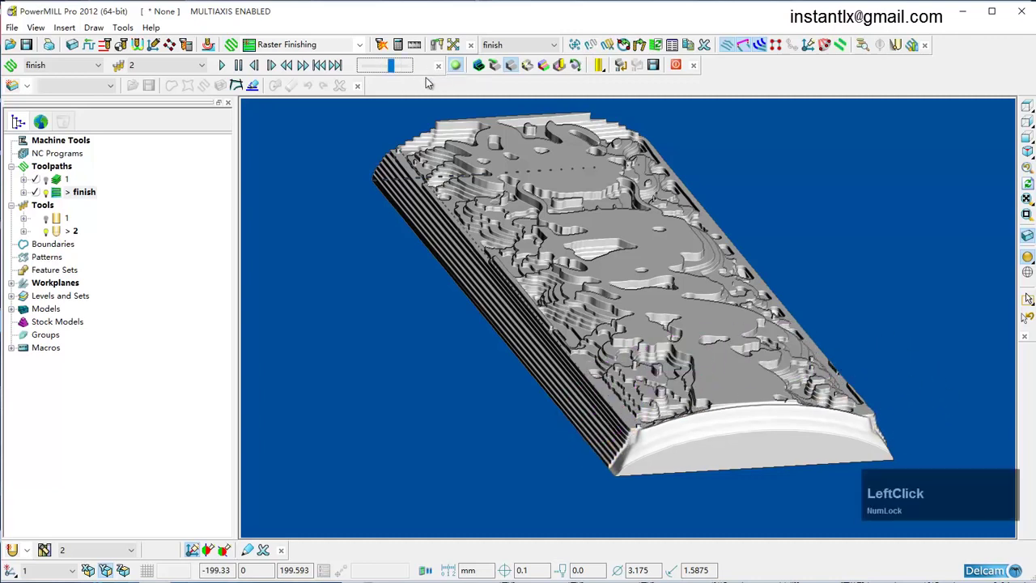
pyautogui.moveTo(391, 70); pyautogui.dragTo(413, 71)
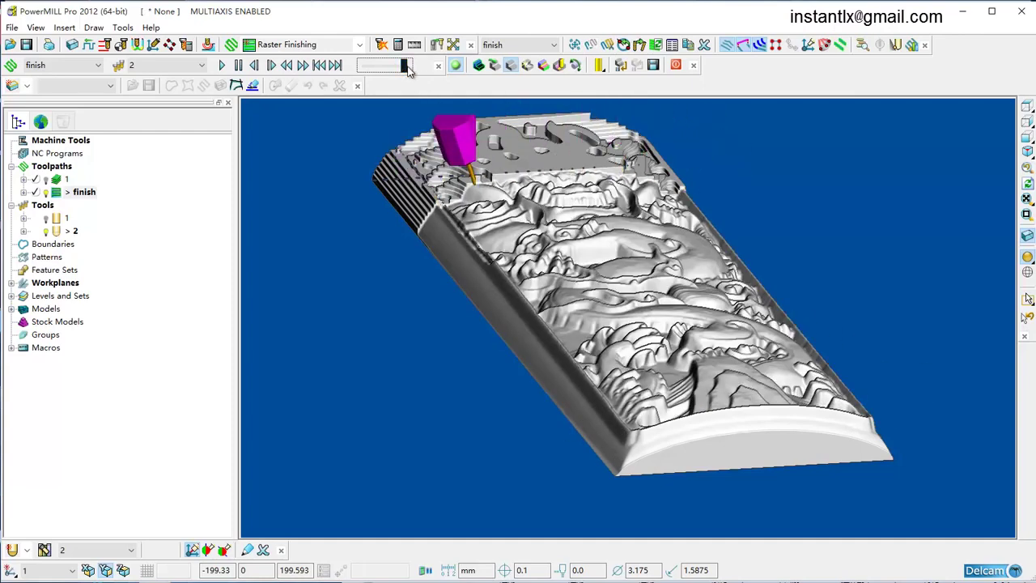
pyautogui.moveTo(407, 69); pyautogui.dragTo(385, 74)
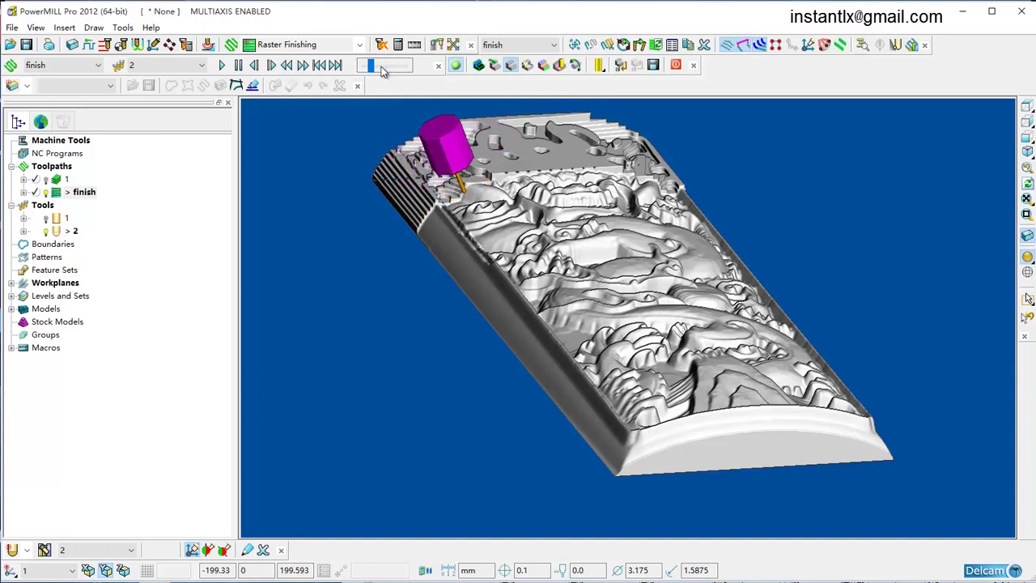
pyautogui.click(383, 68)
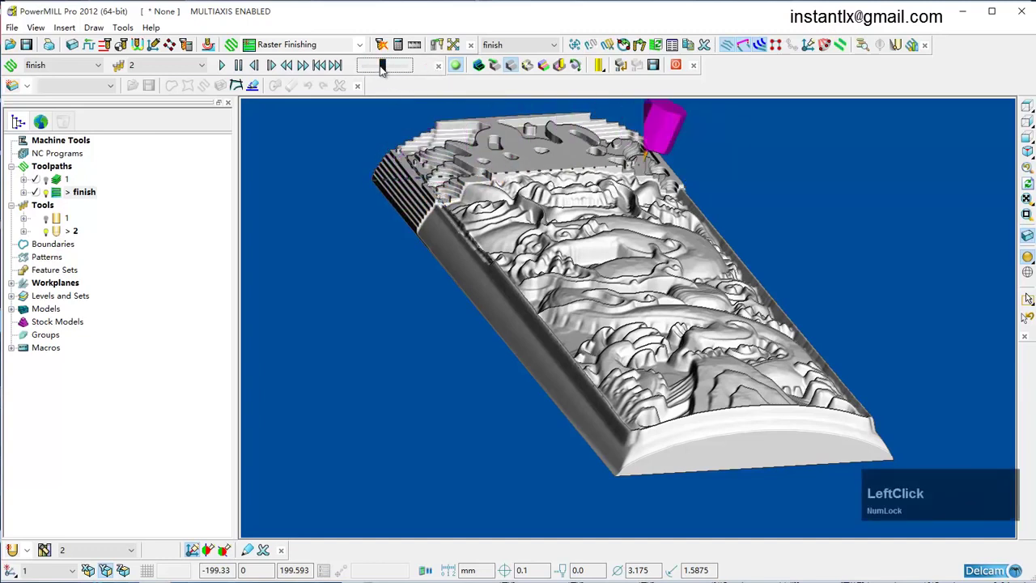
pyautogui.moveTo(386, 70); pyautogui.dragTo(430, 74)
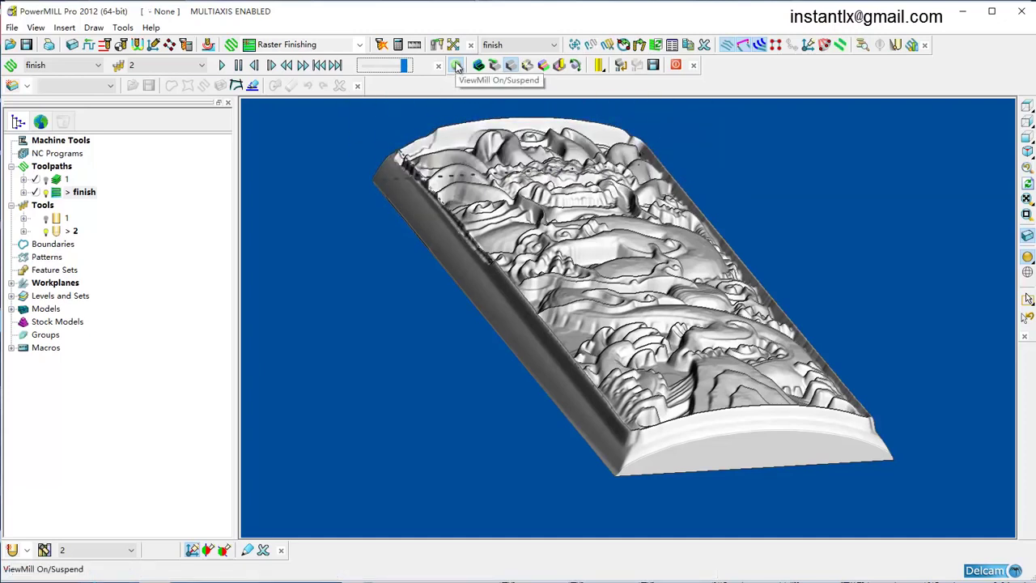
# Switch from the shaded stock image back to the model view and hide the finish toolpath
pyautogui.click(457, 66)
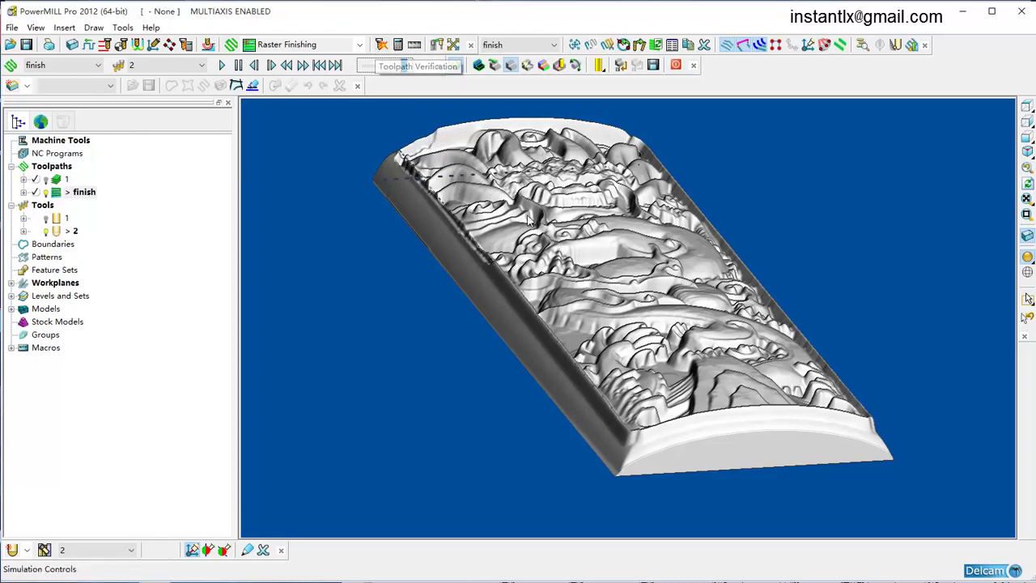
pyautogui.moveTo(699, 254); pyautogui.dragTo(696, 277, button='middle')
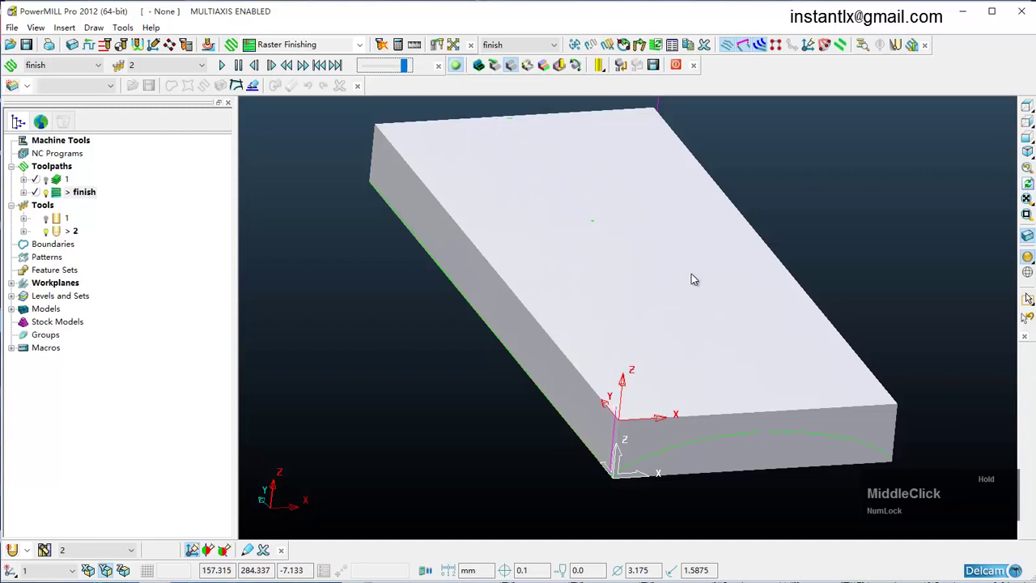
pyautogui.click(494, 65)
pyautogui.scroll(-2, 552, 183)
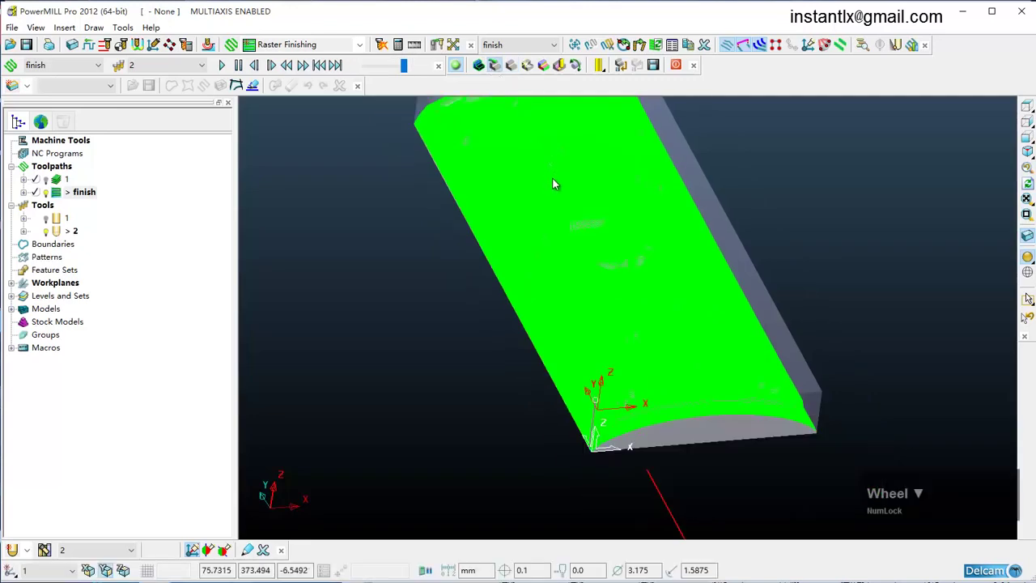
pyautogui.moveTo(586, 200); pyautogui.dragTo(583, 191, button='middle')
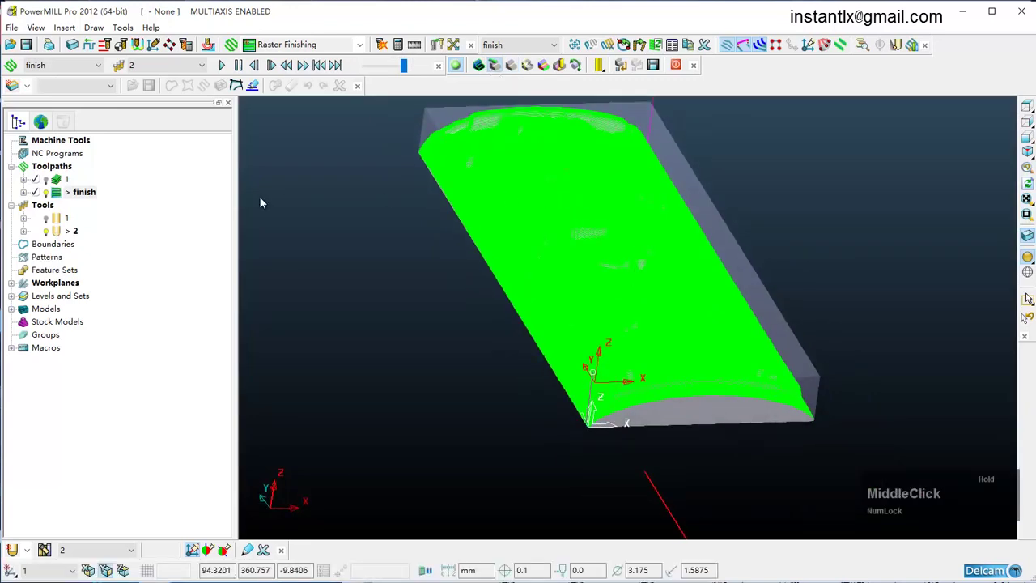
pyautogui.click(48, 193)
# Examine the dragon relief model inside its block up close and from several angles
pyautogui.moveTo(544, 209); pyautogui.dragTo(556, 255, button='middle')
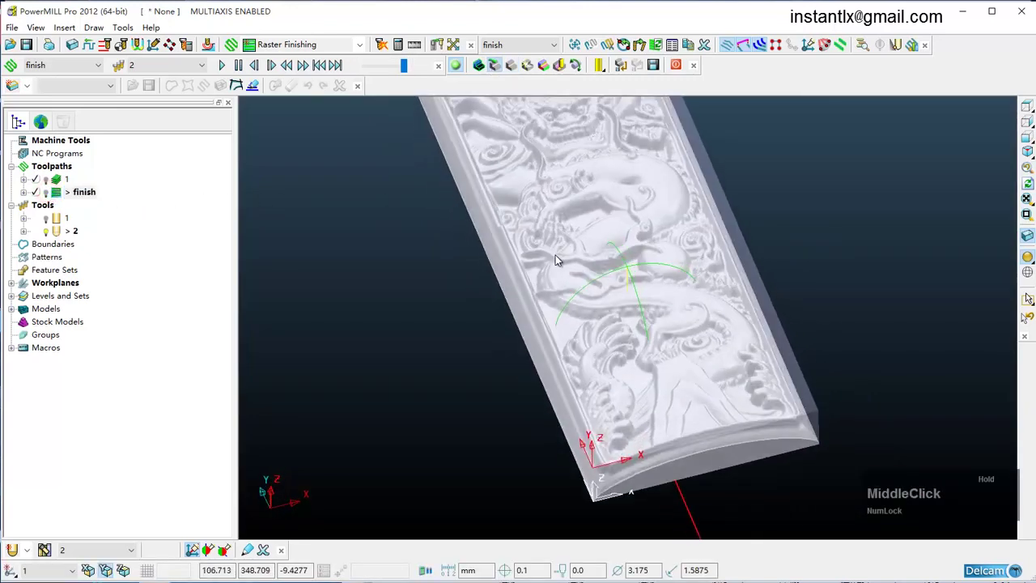
pyautogui.scroll(-2, 586, 201)
pyautogui.moveTo(587, 201); pyautogui.dragTo(640, 274, button='middle')
pyautogui.scroll(3, 642, 276)
pyautogui.scroll(2, 548, 284)
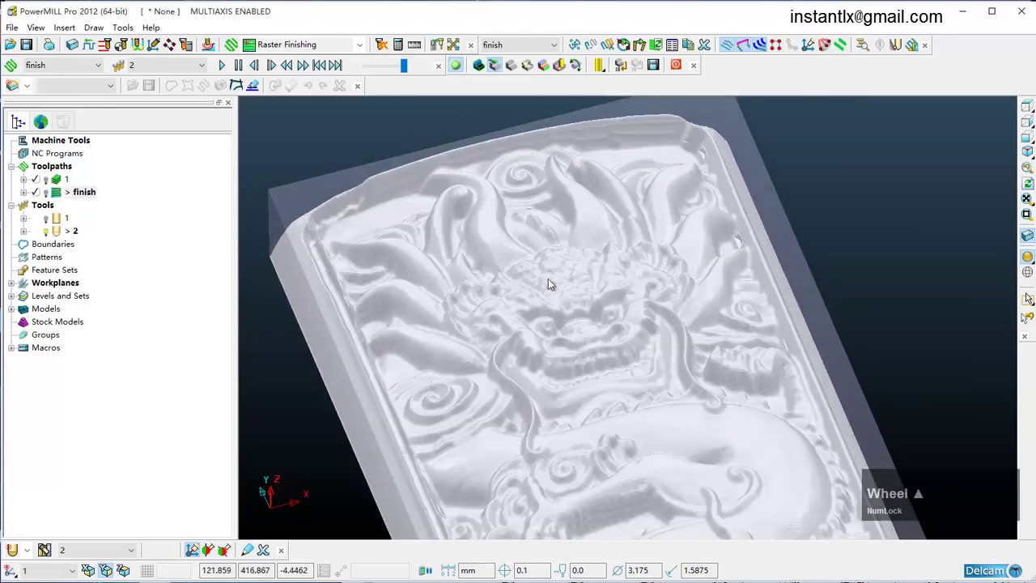
pyautogui.scroll(-3, 565, 307)
pyautogui.moveTo(588, 329); pyautogui.dragTo(595, 237, button='middle')
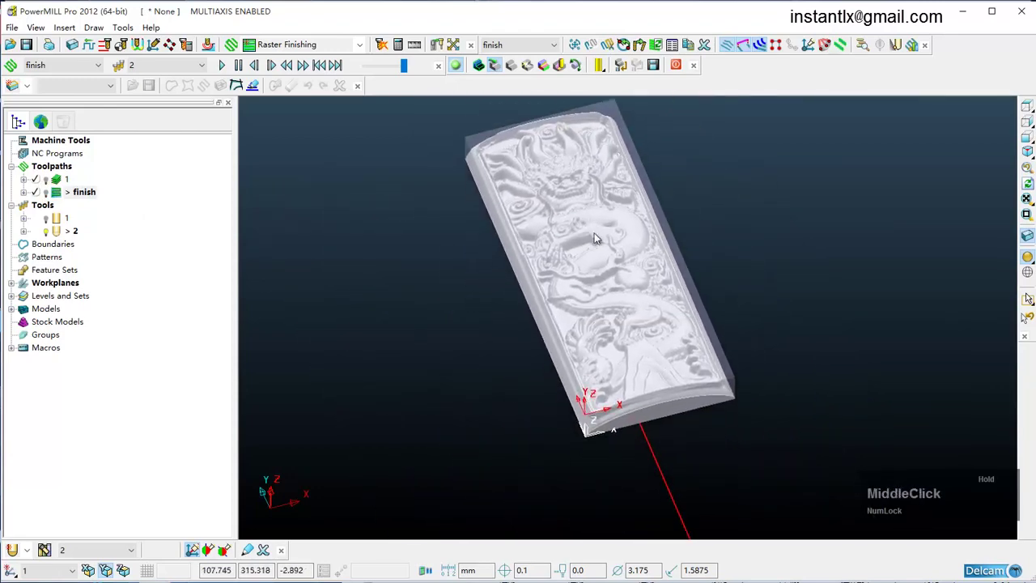
pyautogui.moveTo(661, 395); pyautogui.dragTo(735, 275, button='middle')
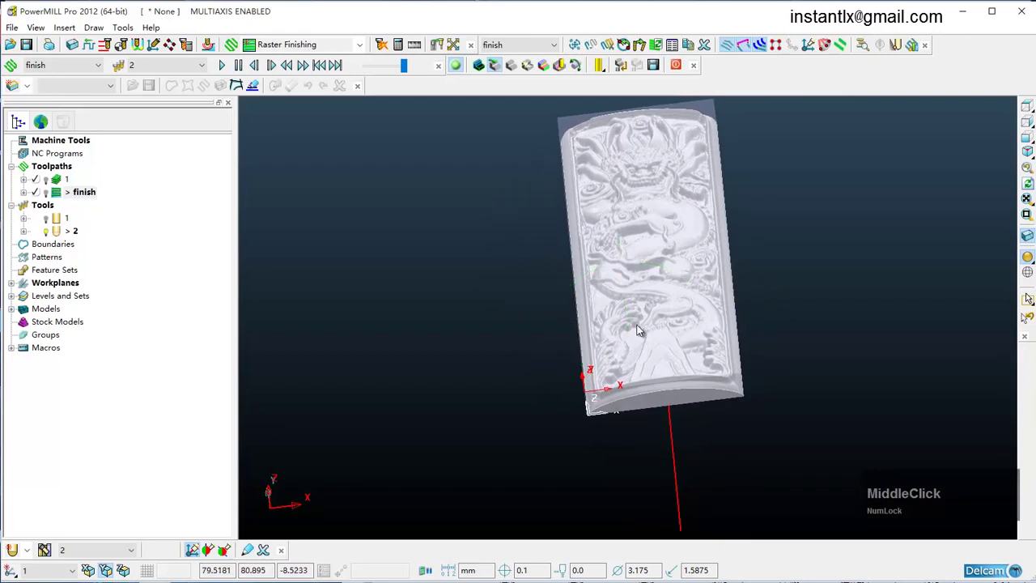
pyautogui.moveTo(638, 298); pyautogui.dragTo(678, 254, button='middle')
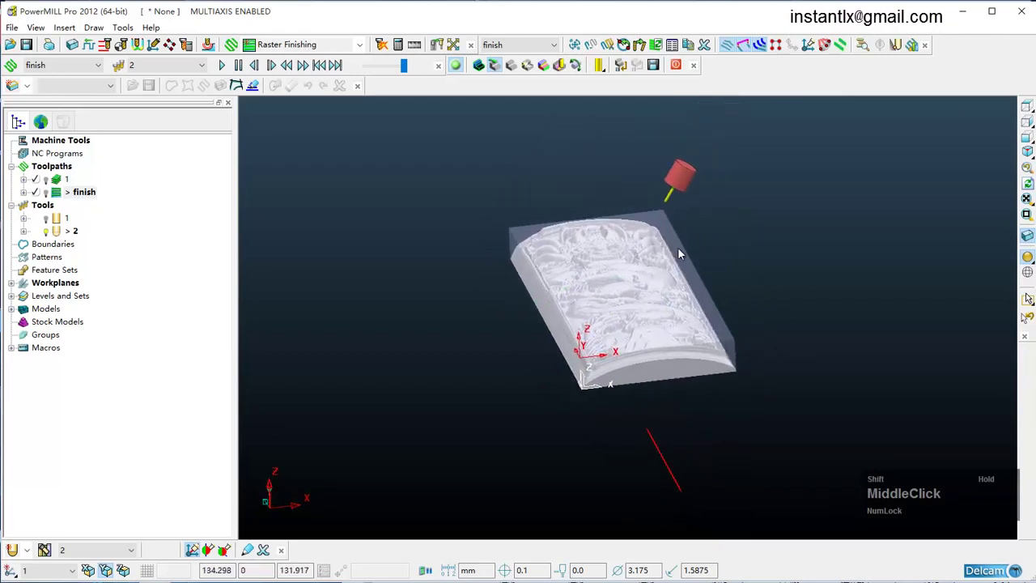